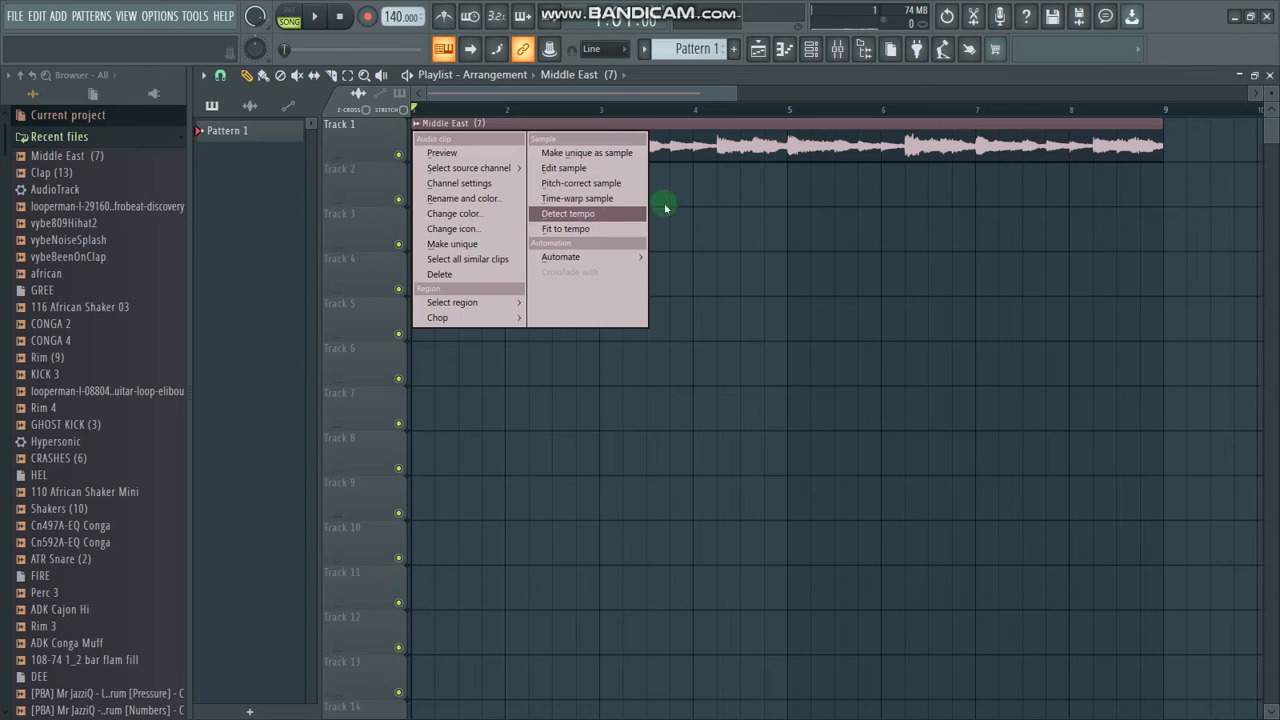
- Detect the Middle East (7) clip's tempo, keeping the embedded 153 BPM, and apply it to the project, checking it in playback
click(421, 125)
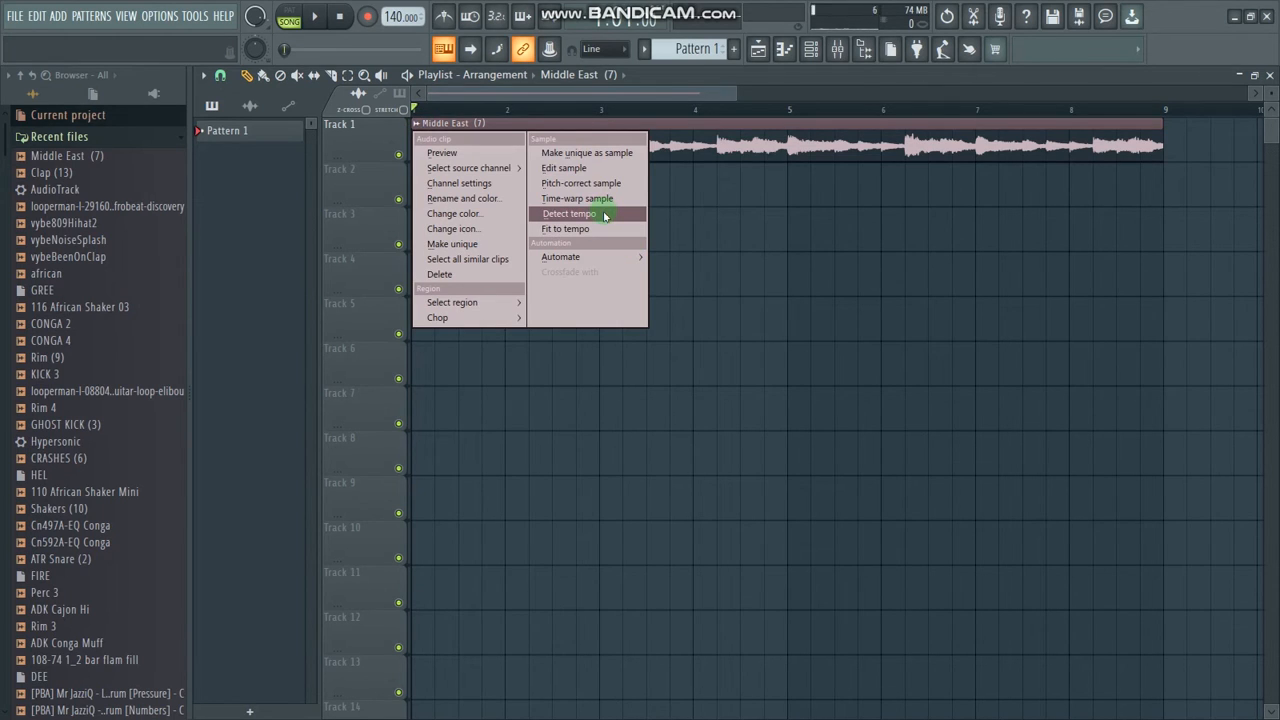
click(604, 214)
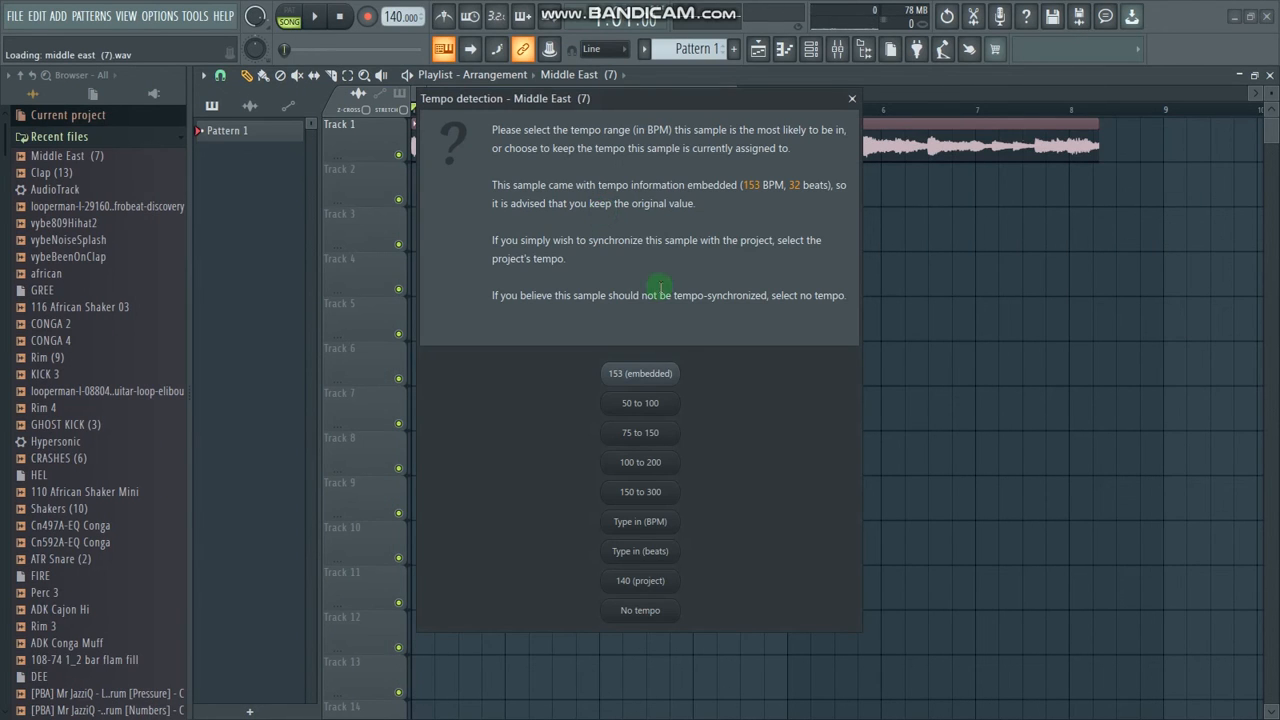
click(638, 377)
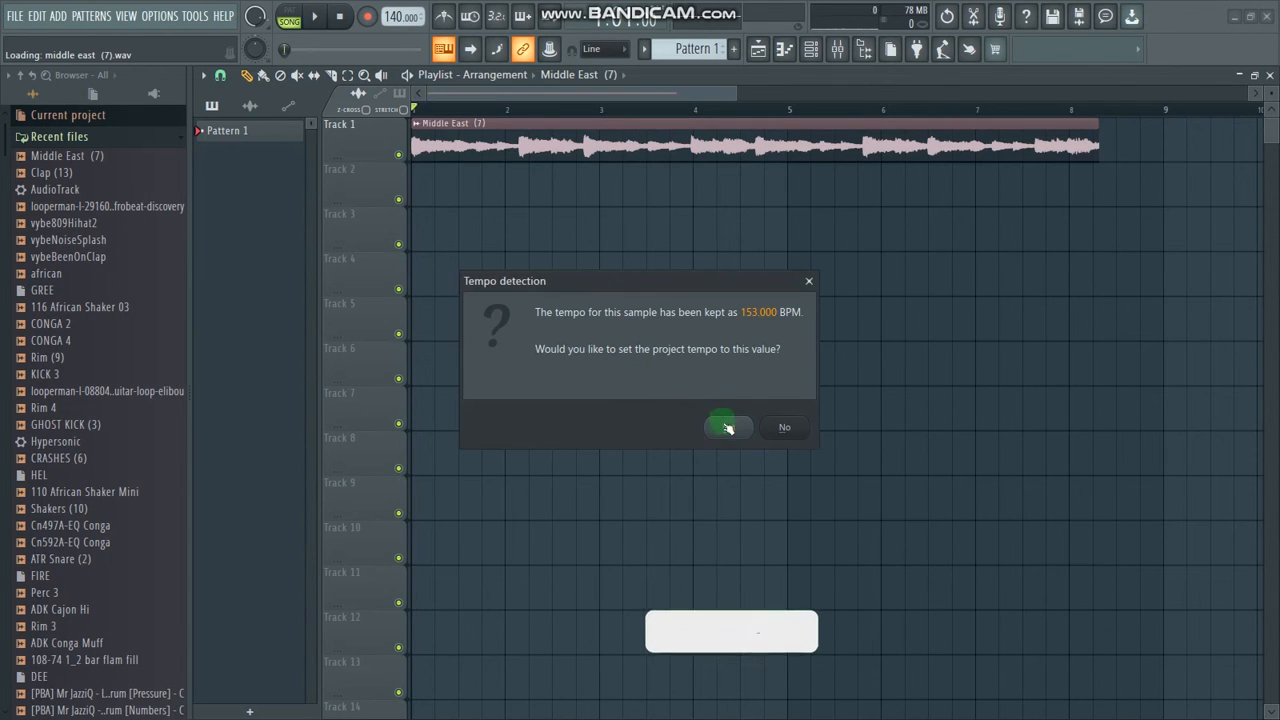
click(724, 423)
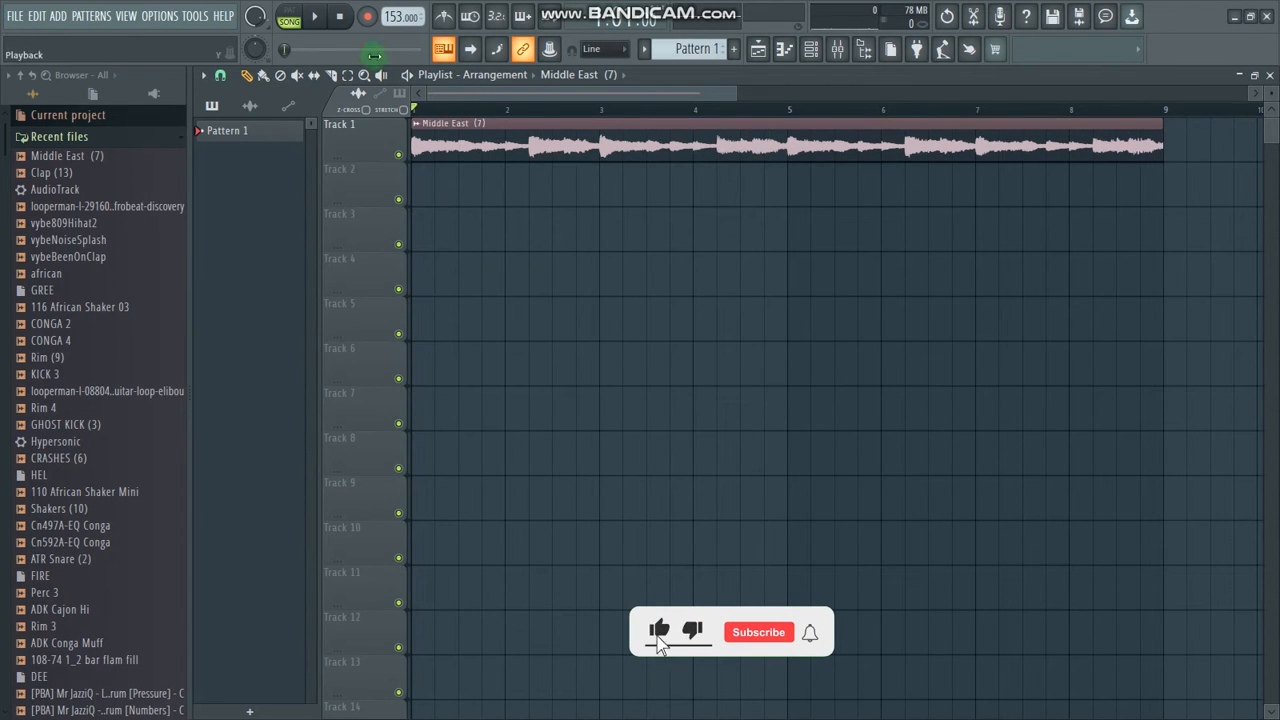
click(314, 18)
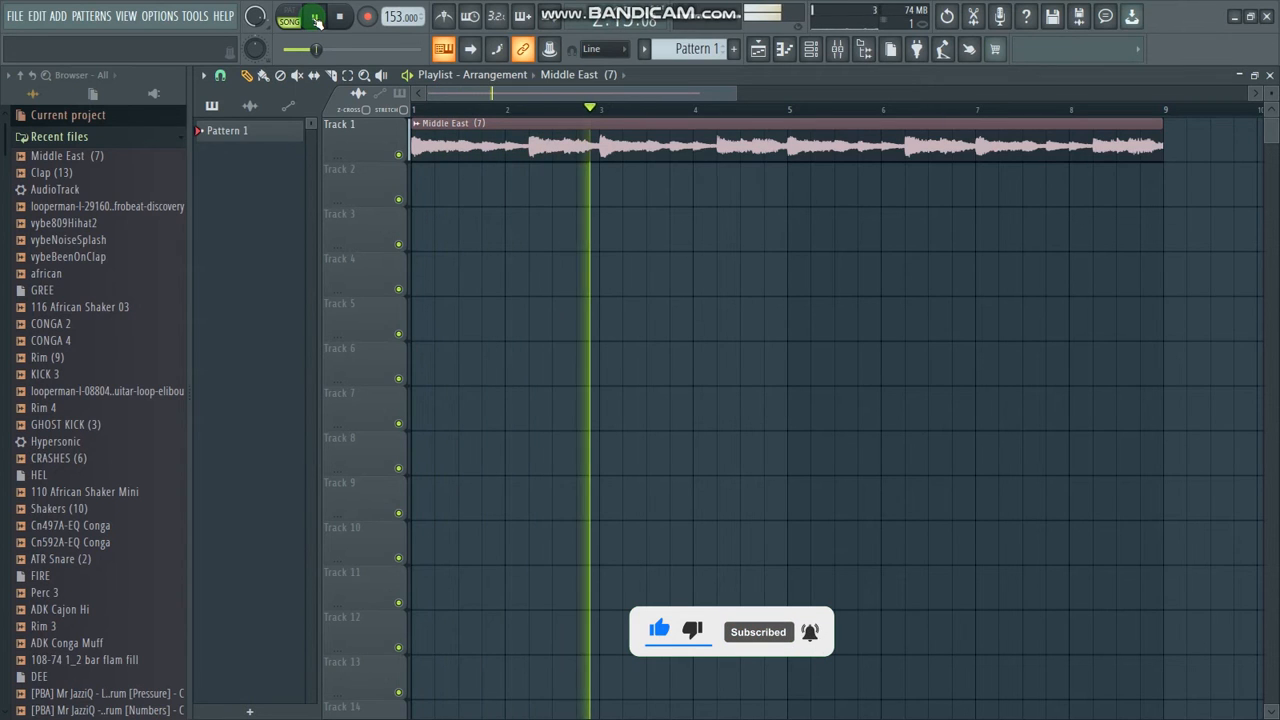
click(316, 20)
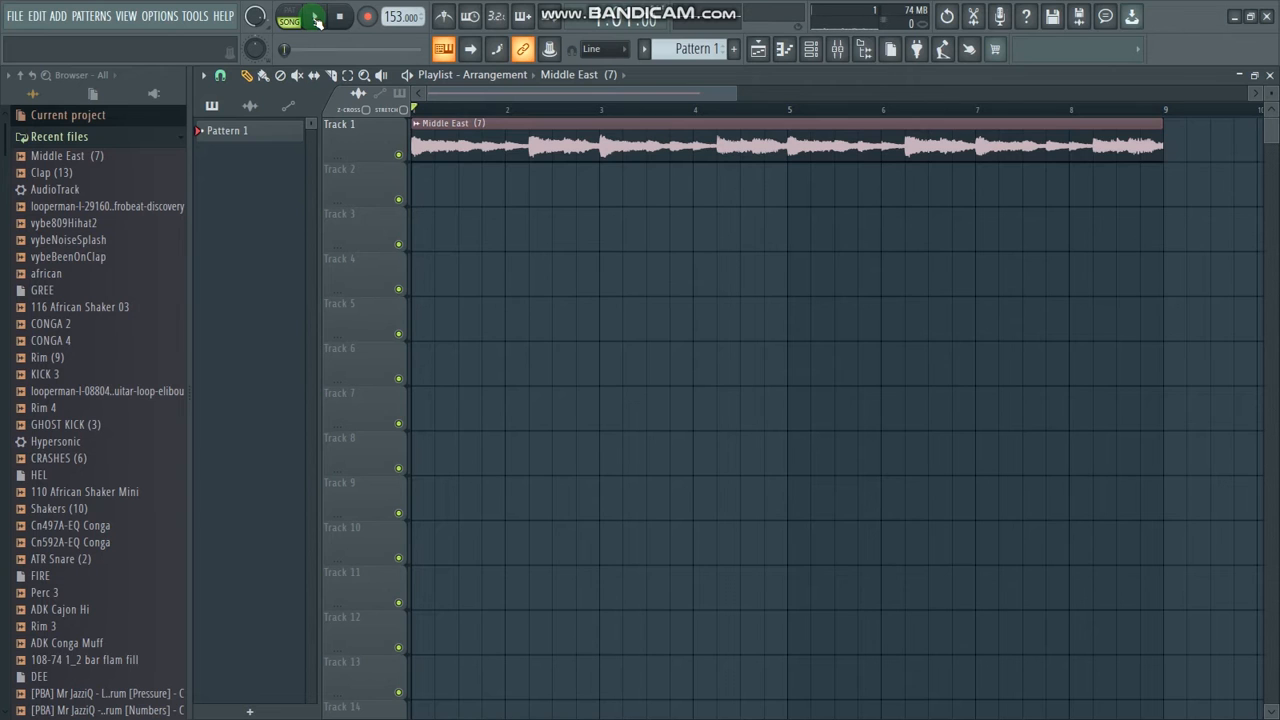
- Set the project tempo to the preset 140 BPM
right_click(392, 18)
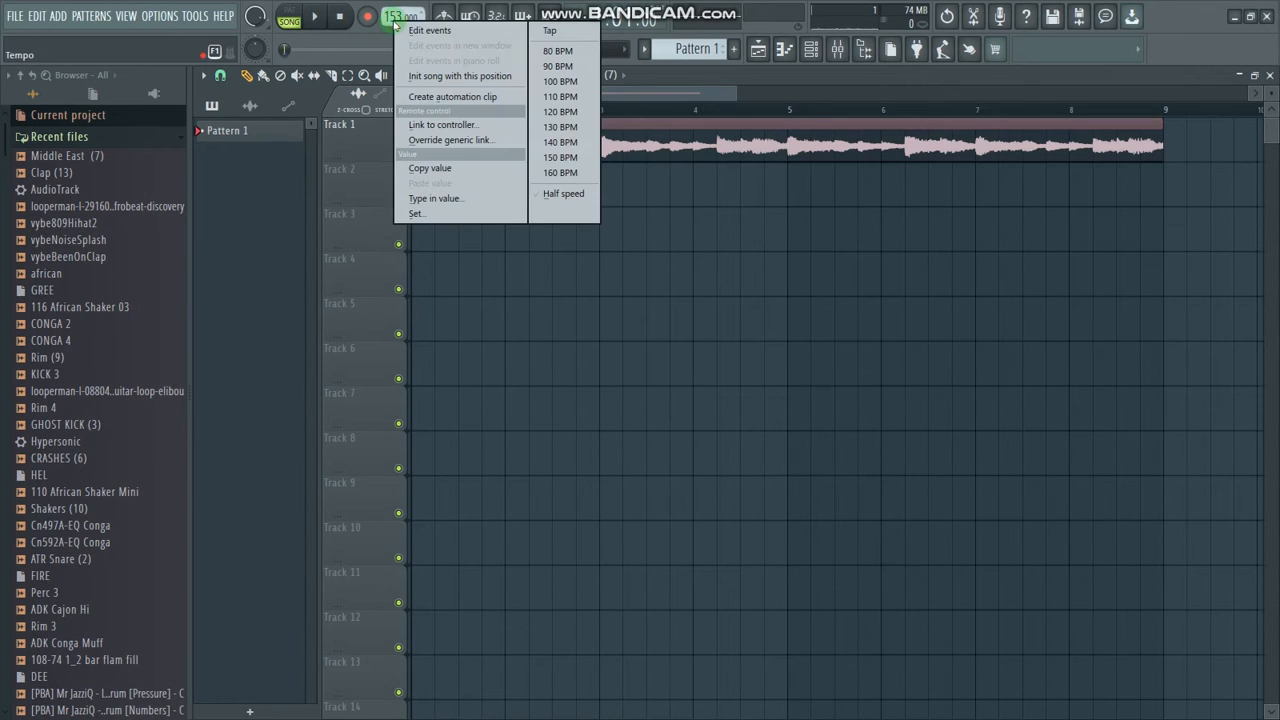
click(566, 143)
click(657, 412)
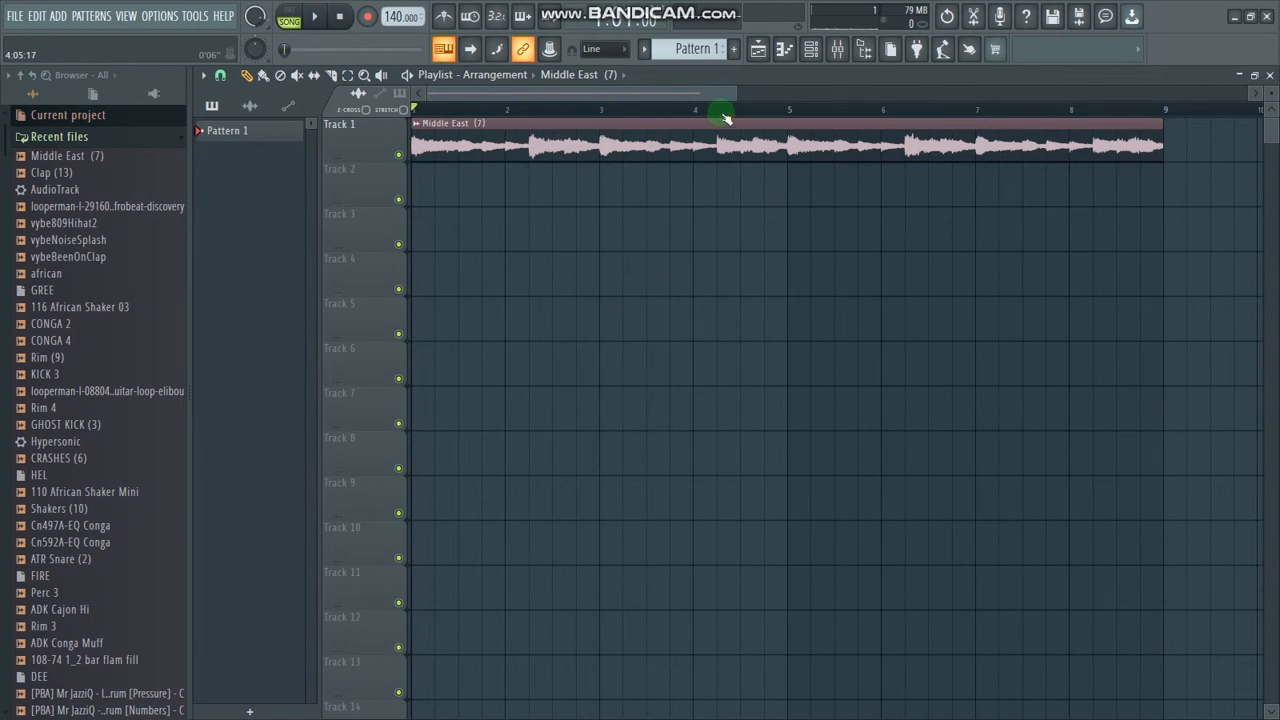
- Play back the Middle East (7) clip and view its channel settings
key(space)
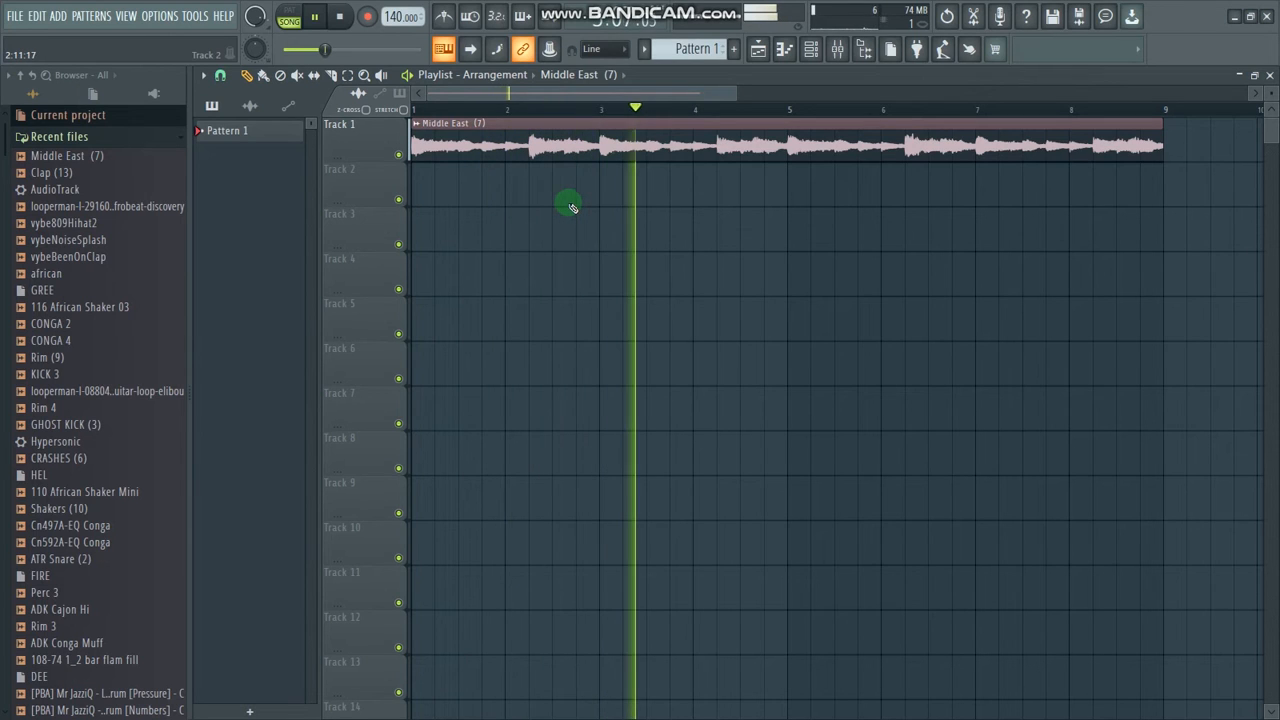
key(space)
double_click(529, 140)
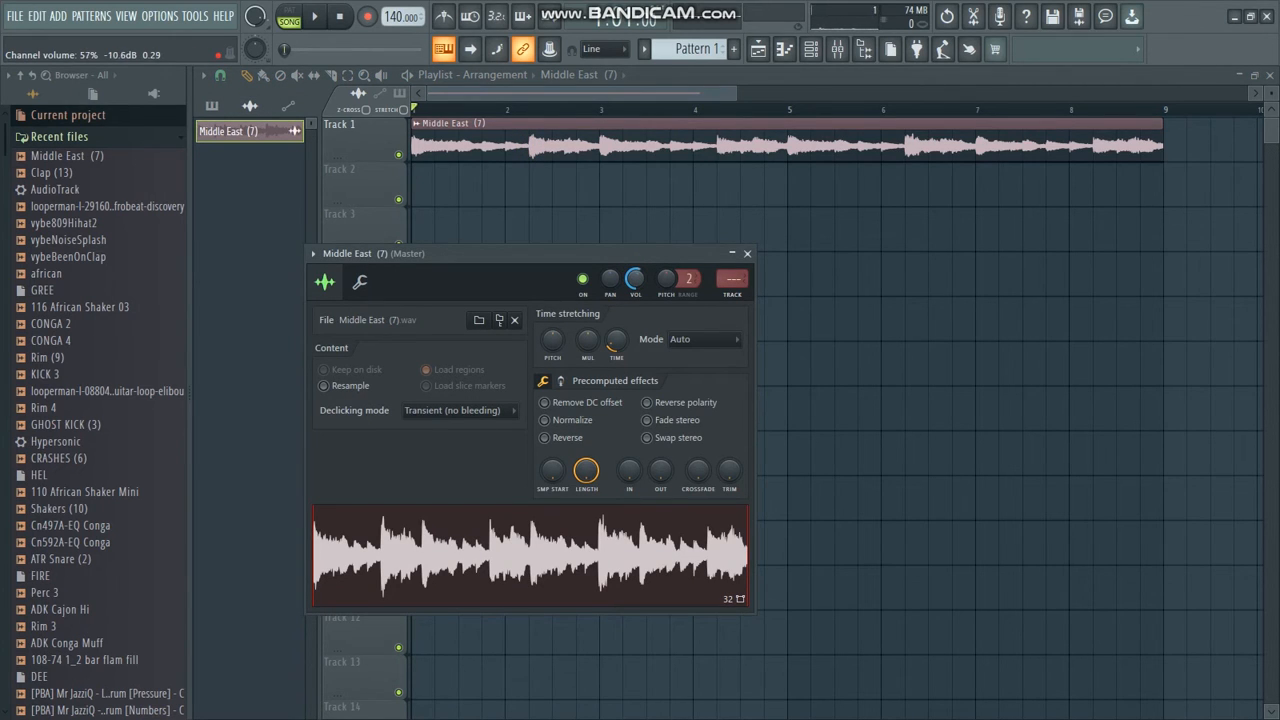
click(746, 255)
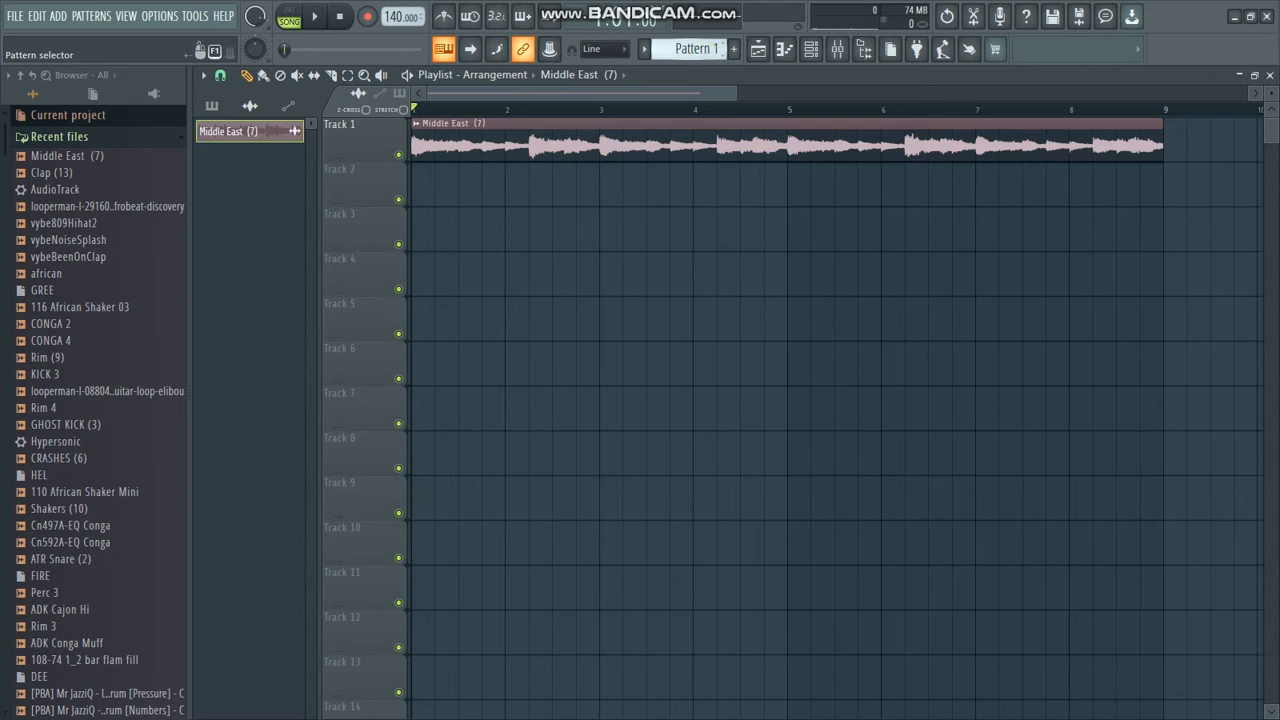
- Place Pattern 1 at the start of Track 2 and add the Clap (13) sample to the channel rack
click(701, 50)
mouse_move(431, 194)
mouse_down()
mouse_move(477, 189)
mouse_move(409, 197)
mouse_up()
click(812, 50)
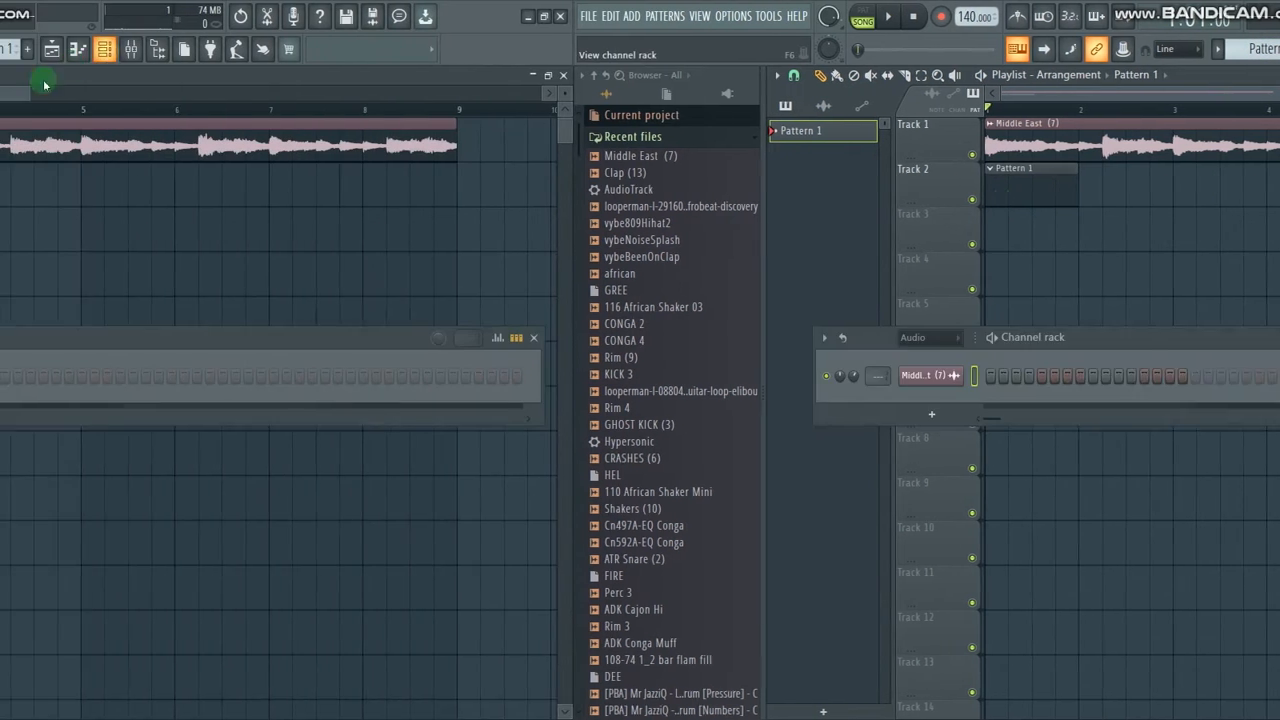
drag(80, 174, 356, 405)
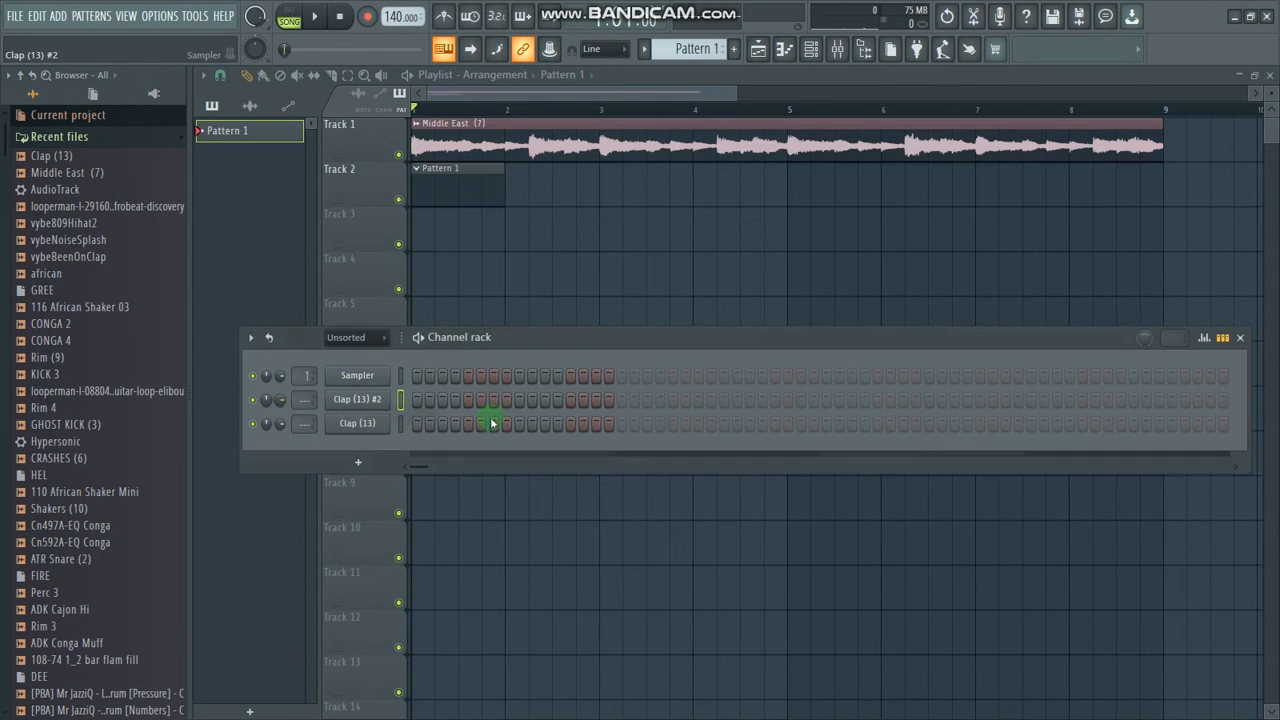
- Delete the duplicate Clap (13) #2 channel from the channel rack
right_click(383, 408)
click(457, 569)
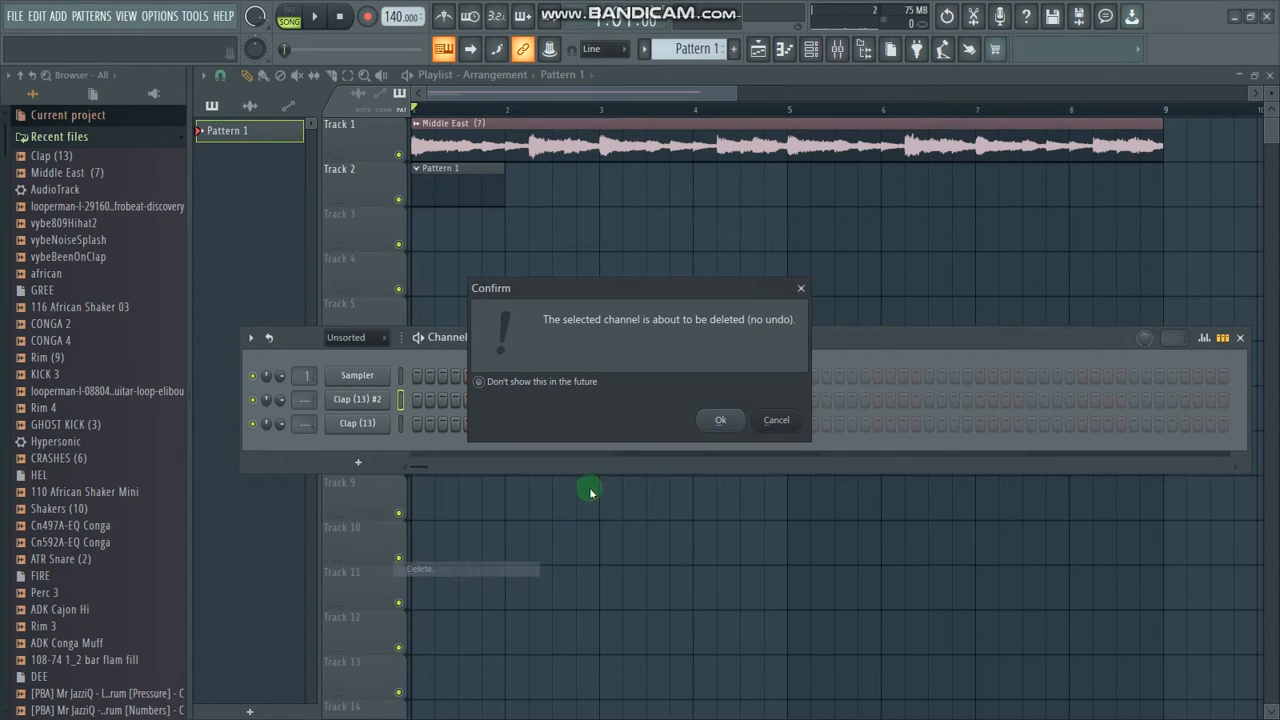
click(716, 421)
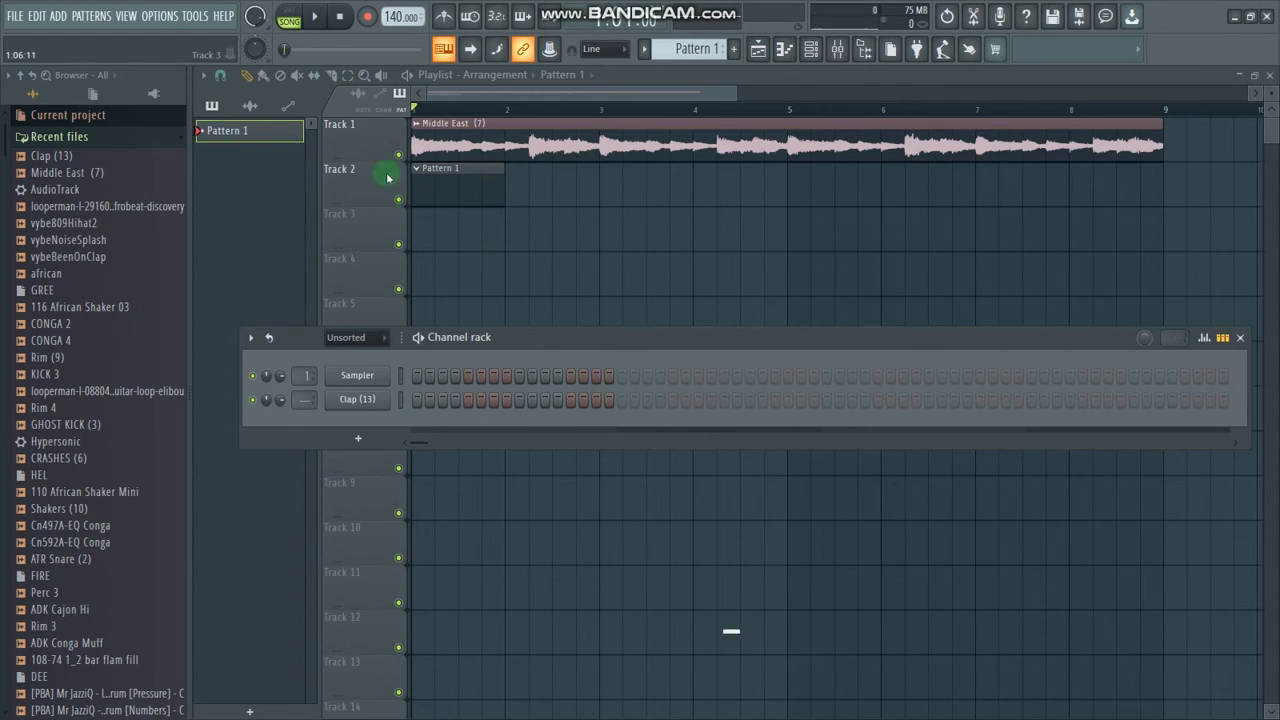
- In pattern mode with the metronome on, place Clap (13) hits on steps 9 and 25, auditioning the pattern
click(286, 16)
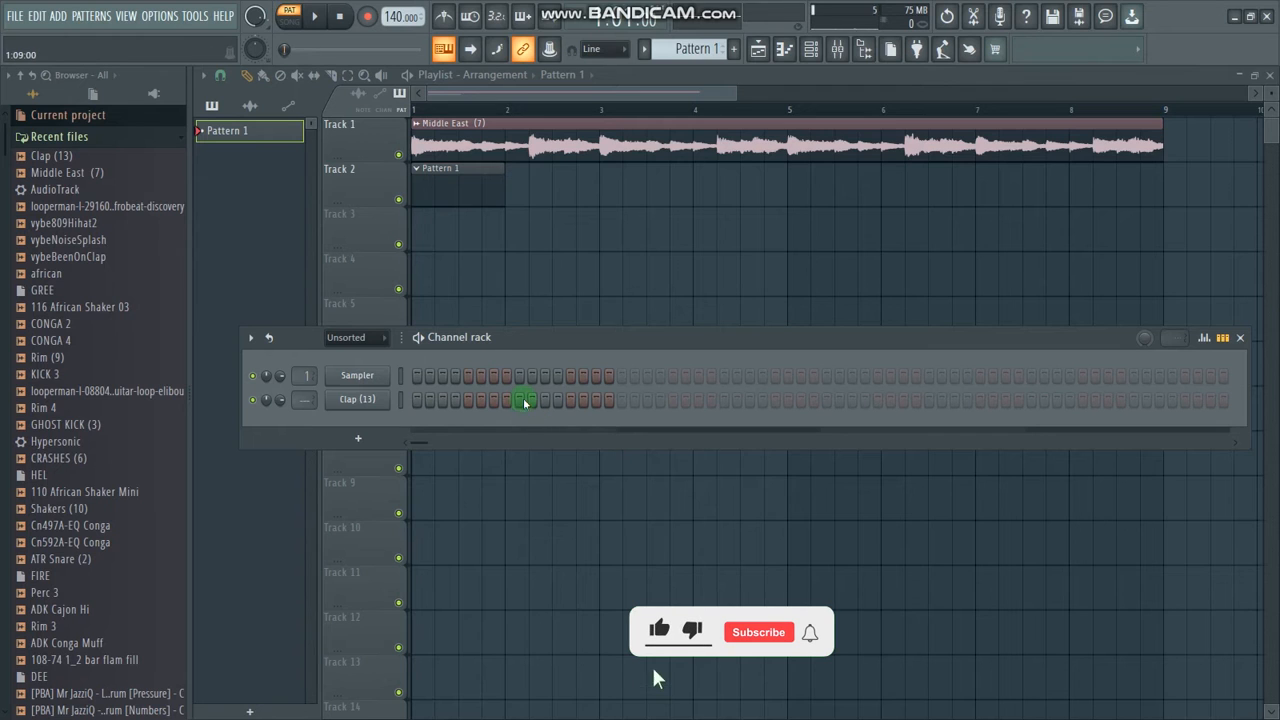
click(444, 16)
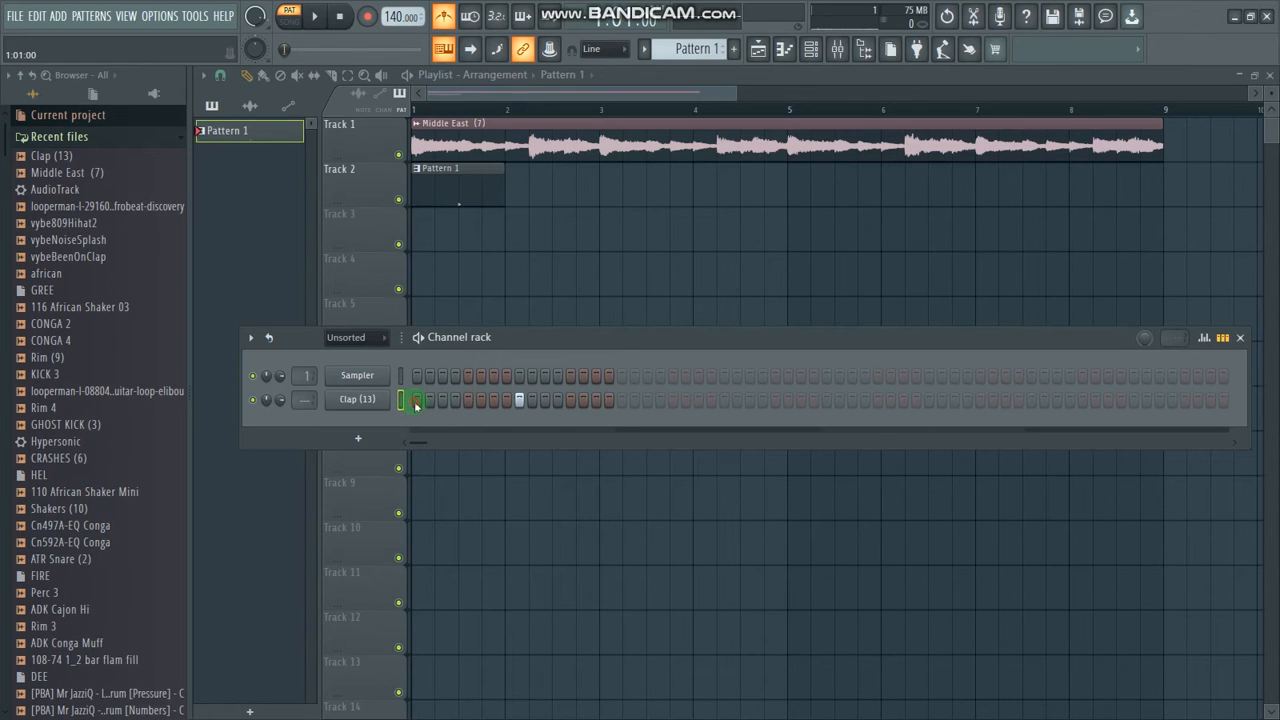
key(space)
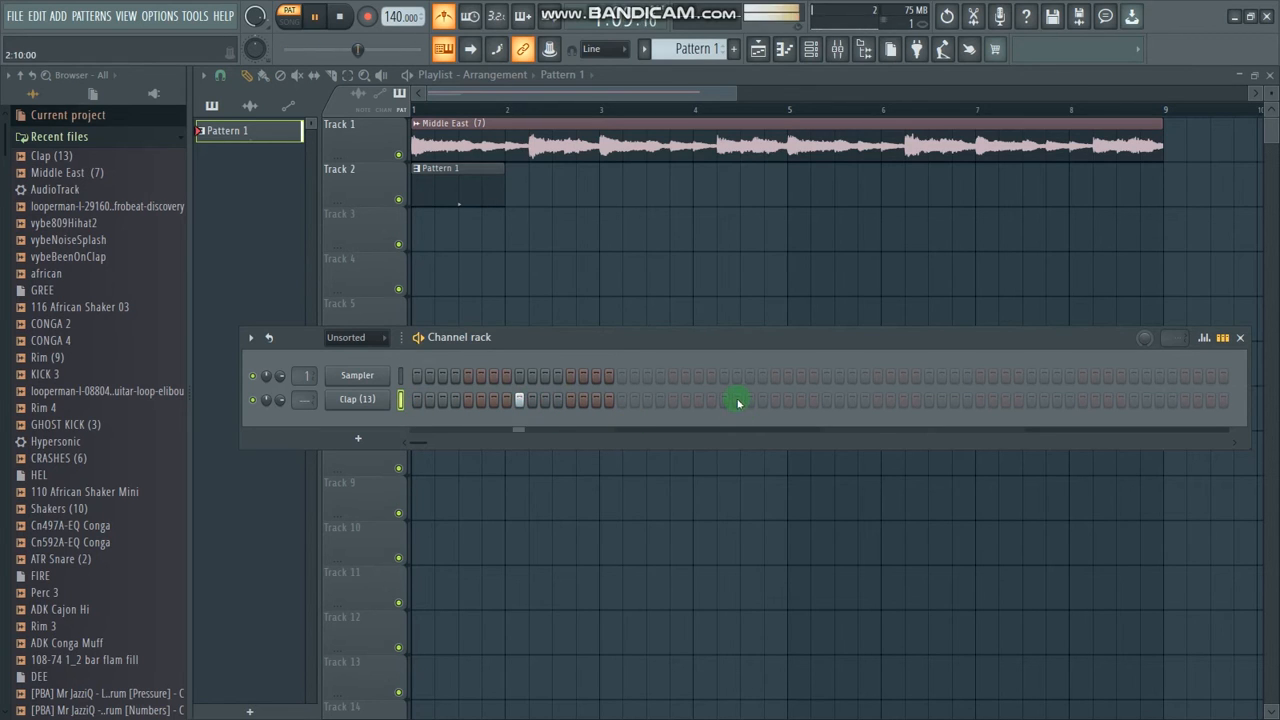
key(space)
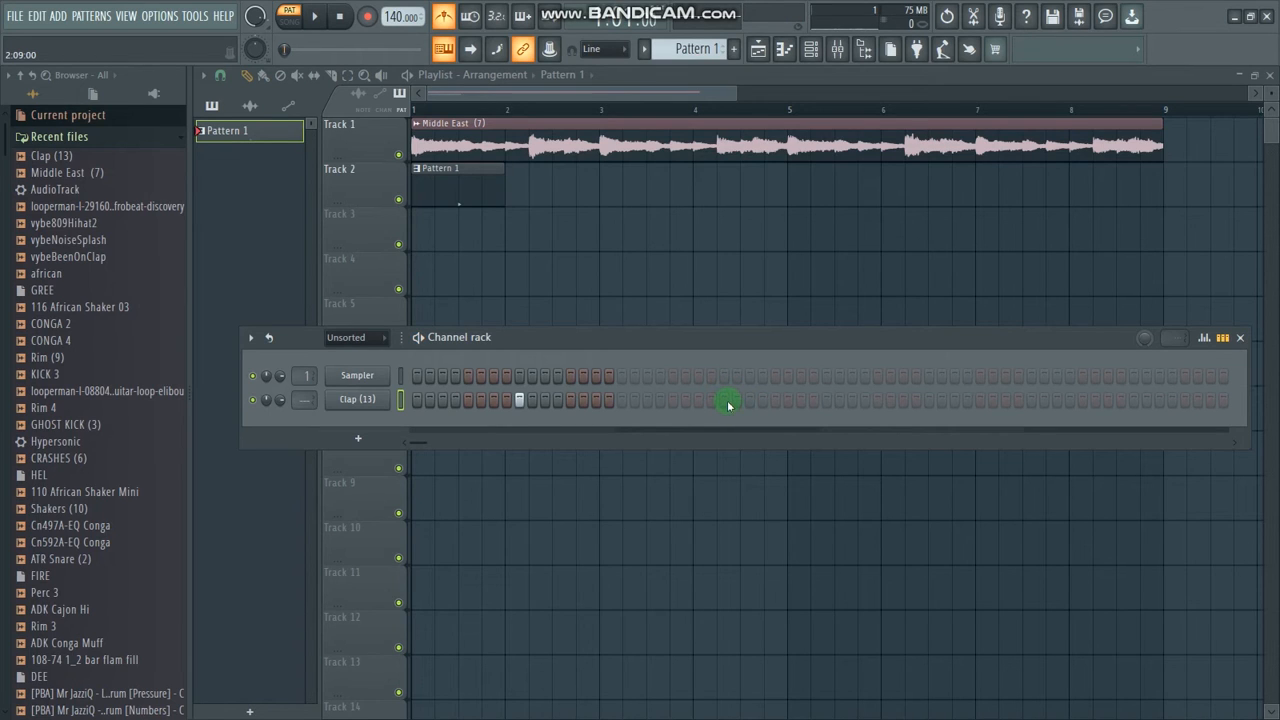
click(726, 401)
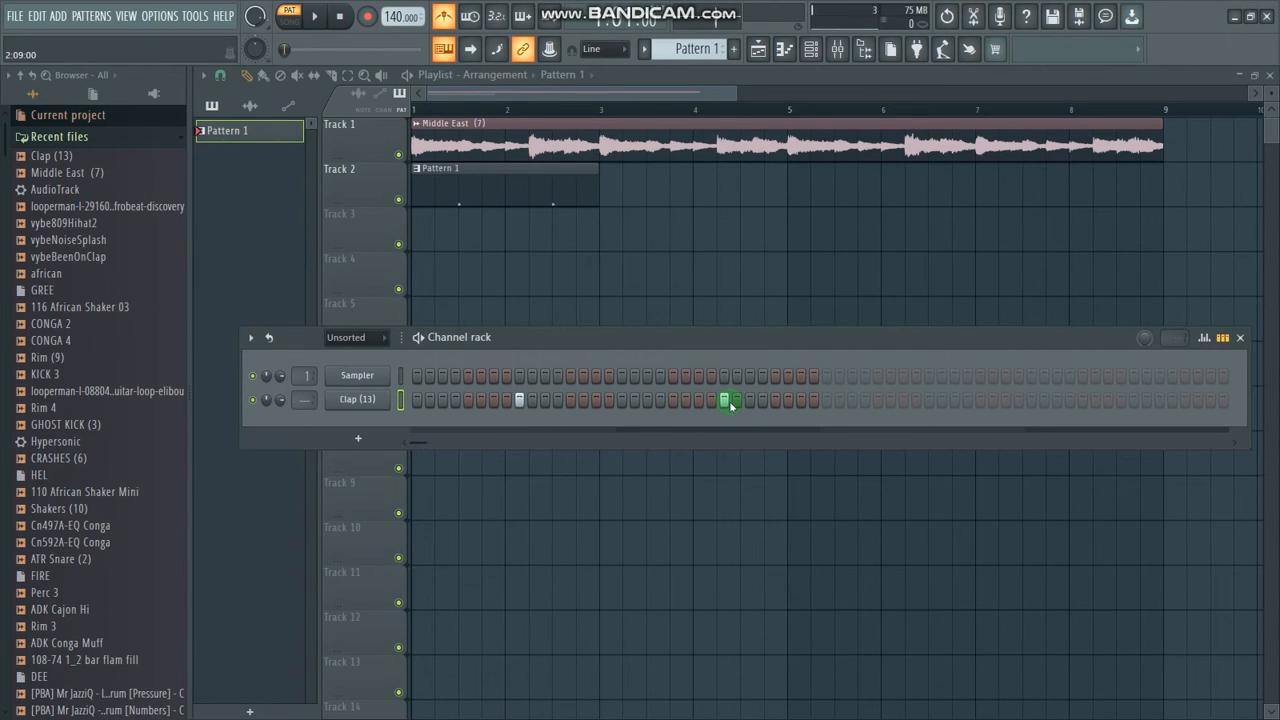
- In the Clap (13) piano roll, lengthen both C5 notes and duplicate them into bars 3 and 4
right_click(340, 399)
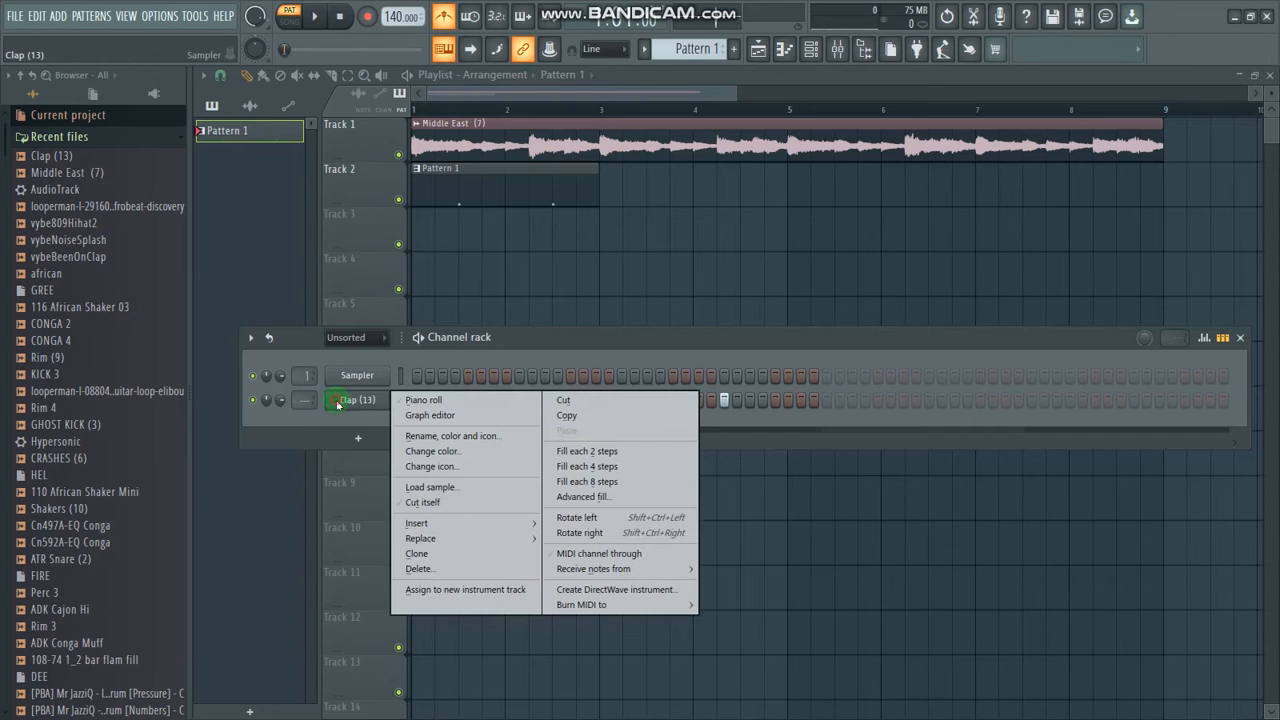
click(428, 400)
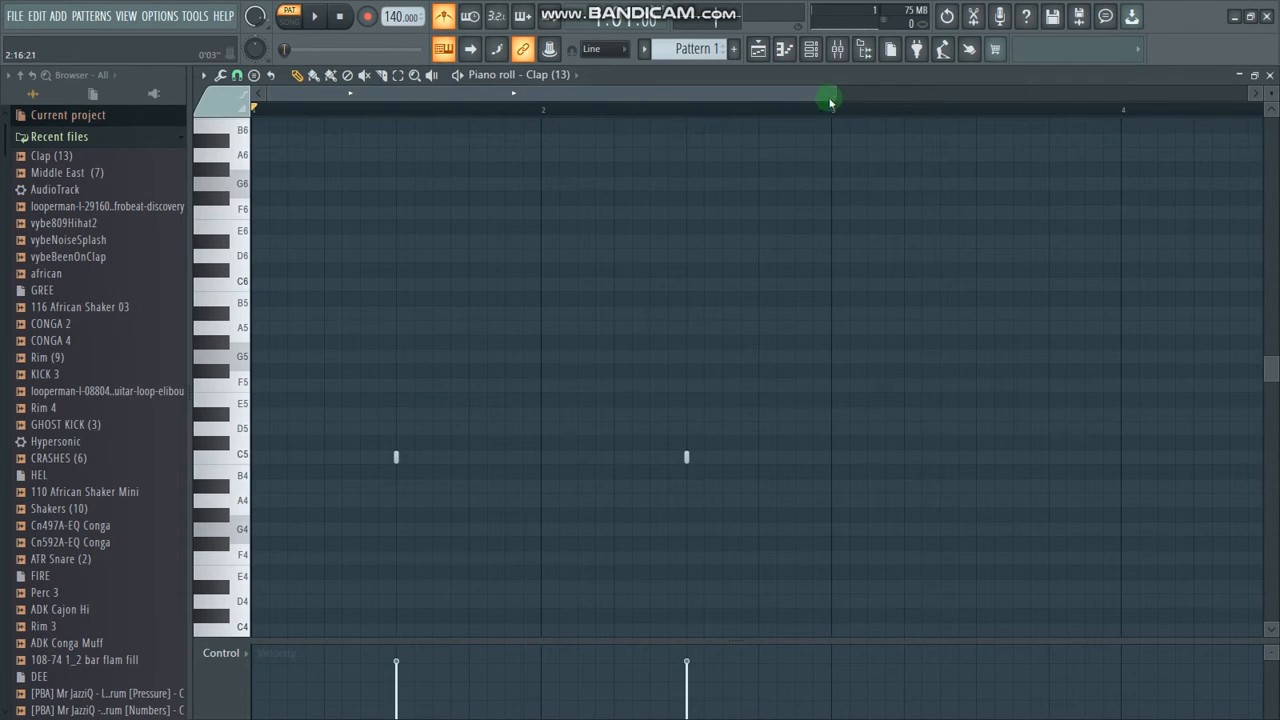
drag(835, 89, 877, 94)
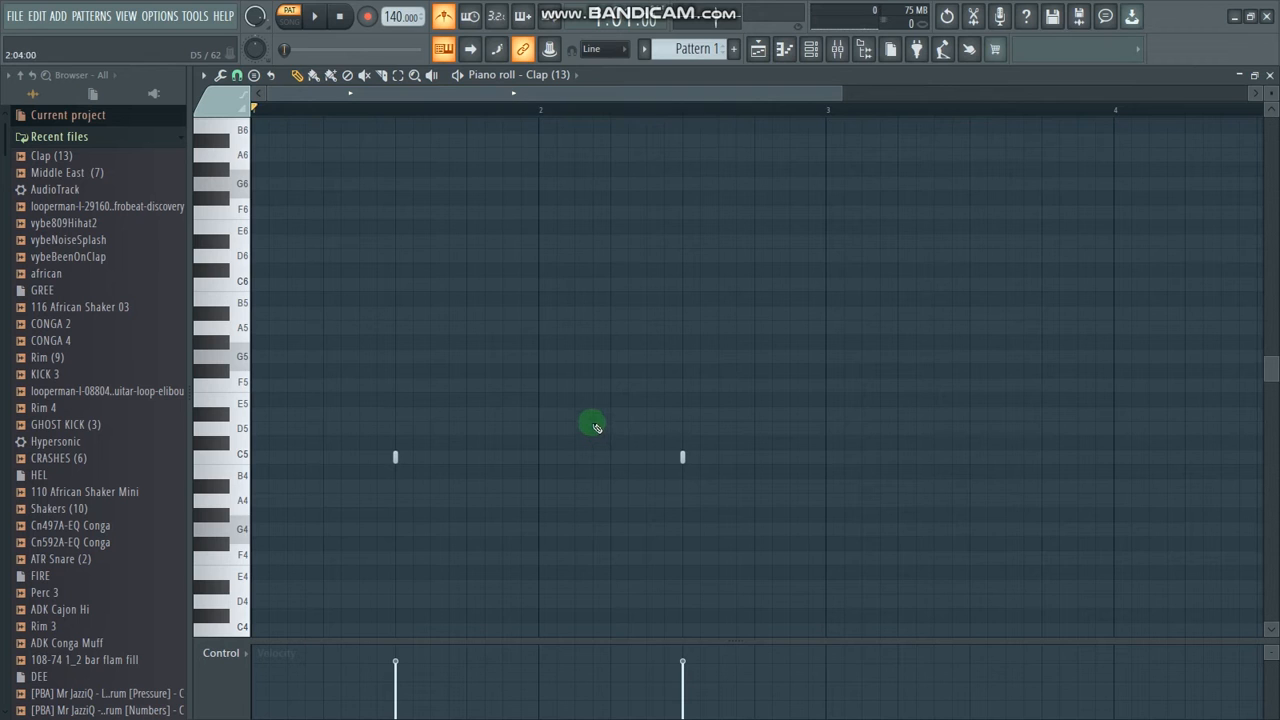
key(ctrl+a)
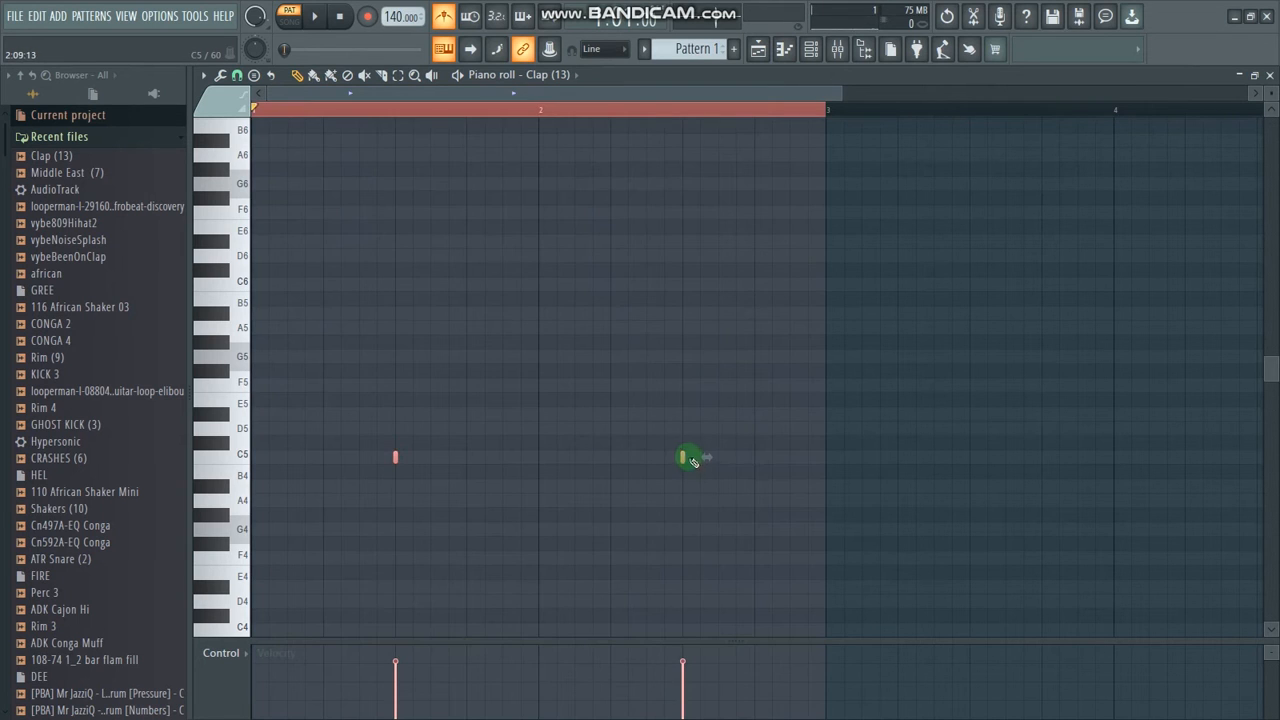
drag(686, 457, 700, 457)
scroll(840, 250, down, 1)
drag(839, 93, 1108, 143)
key(ctrl+b)
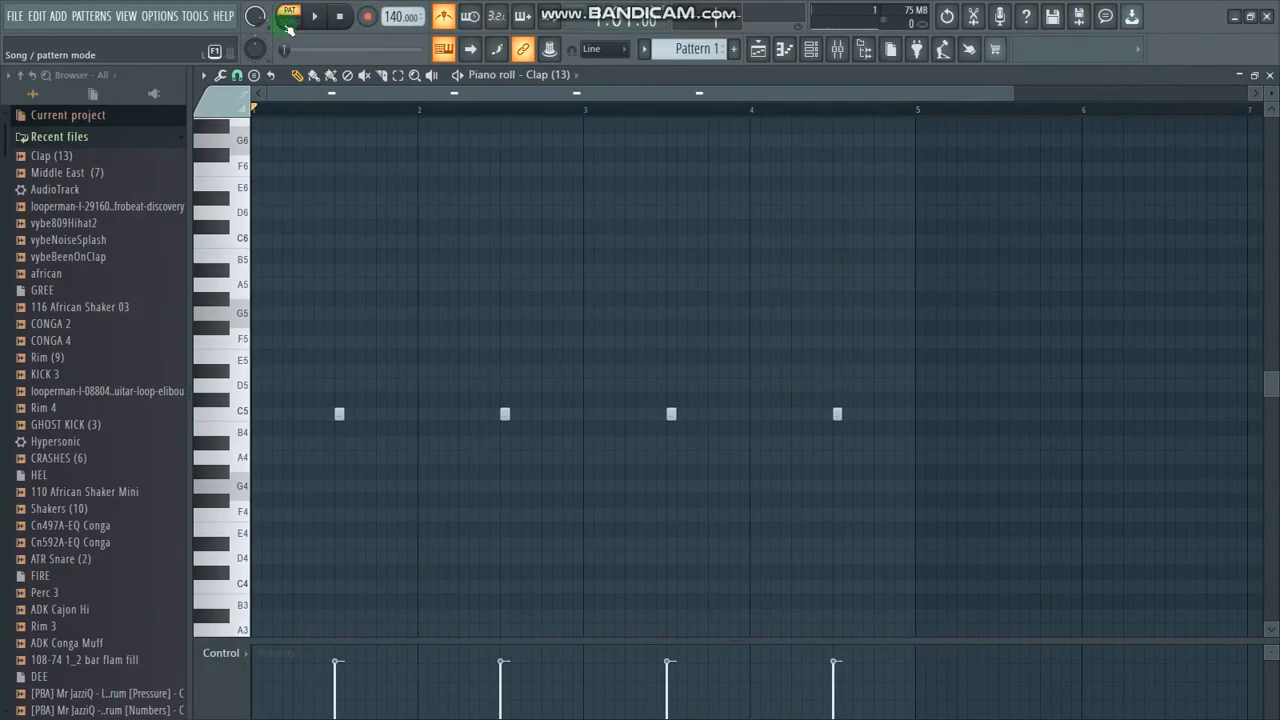
- Return to the playlist in song mode and duplicate the Pattern 1 clip on Track 2 across bars 5 to 8
click(758, 48)
click(756, 194)
key(ctrl+b)
mouse_move(1086, 331)
mouse_down()
mouse_move(1114, 334)
mouse_move(1100, 333)
mouse_up()
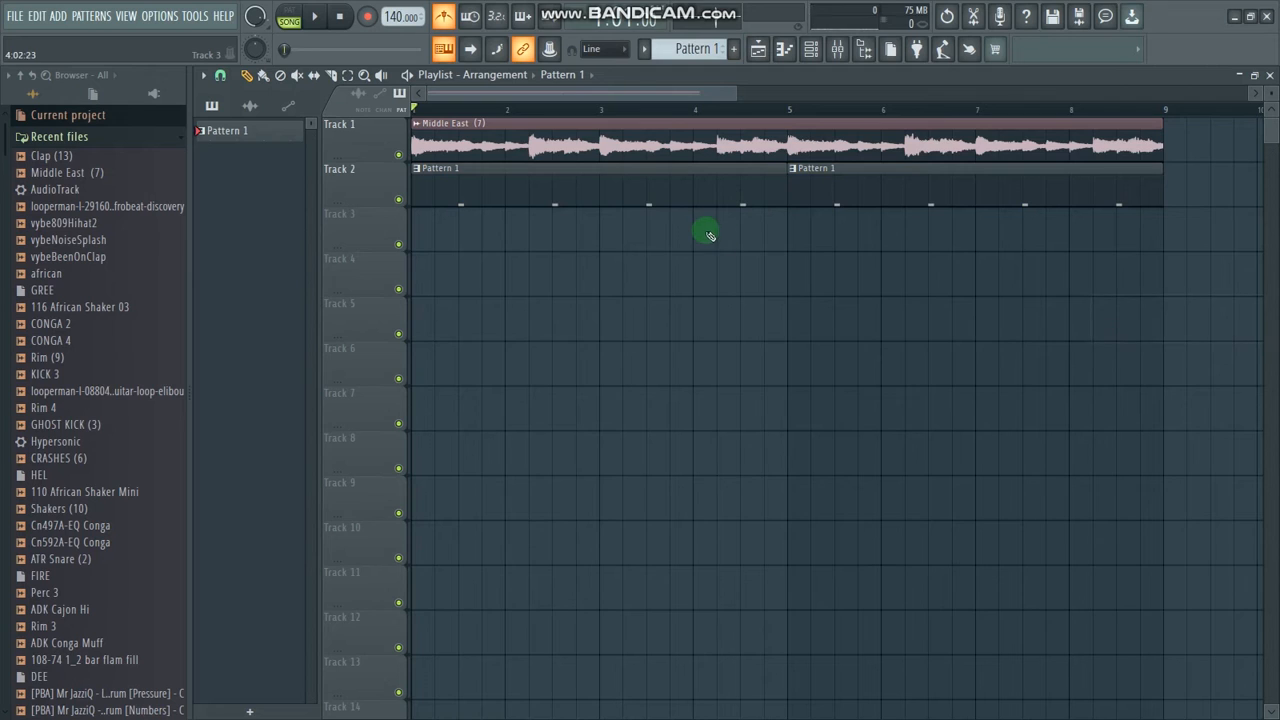
- Play back the arrangement of melody and clap, and view the Middle East (7) clip's channel settings
key(space)
key(space)
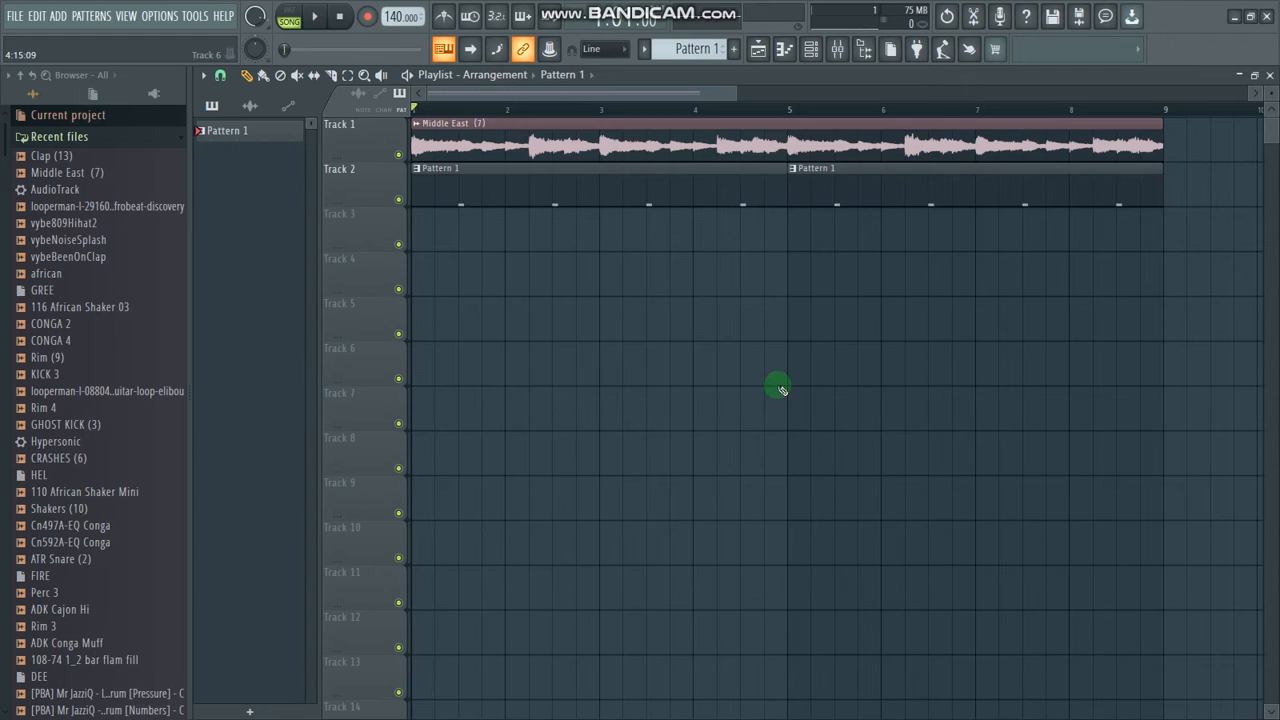
key(space)
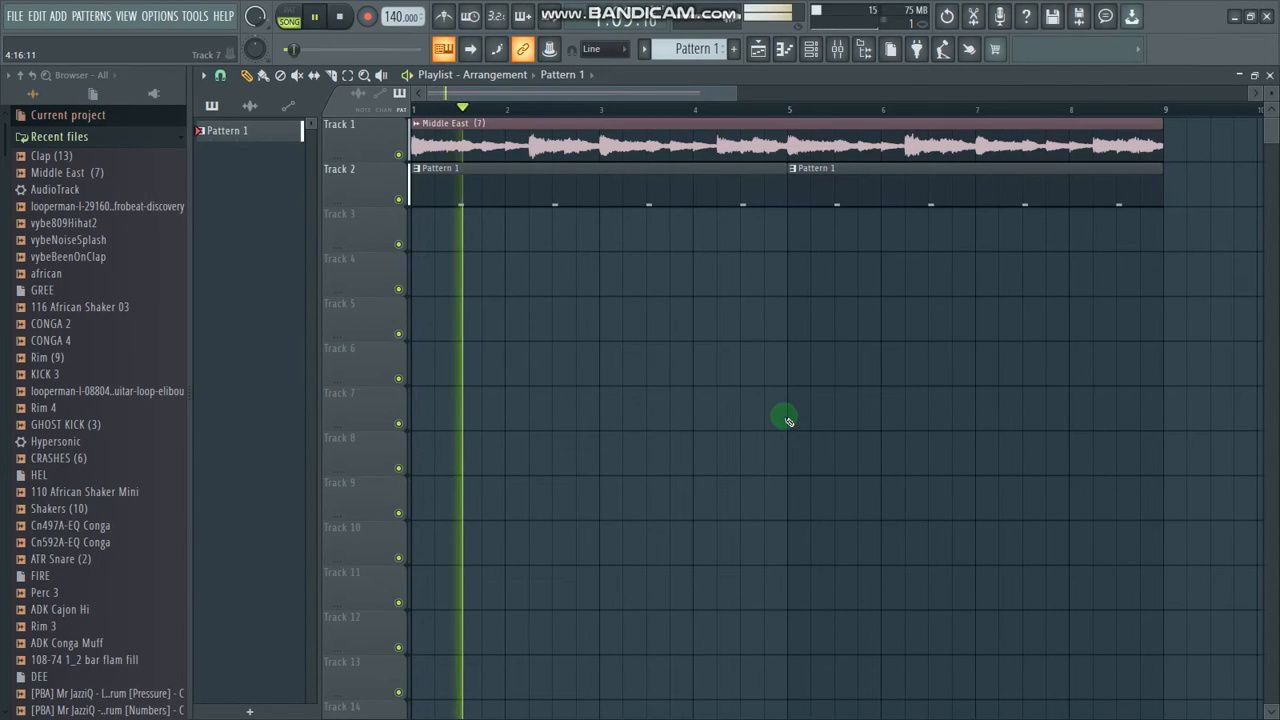
key(space)
click(679, 143)
double_click(679, 143)
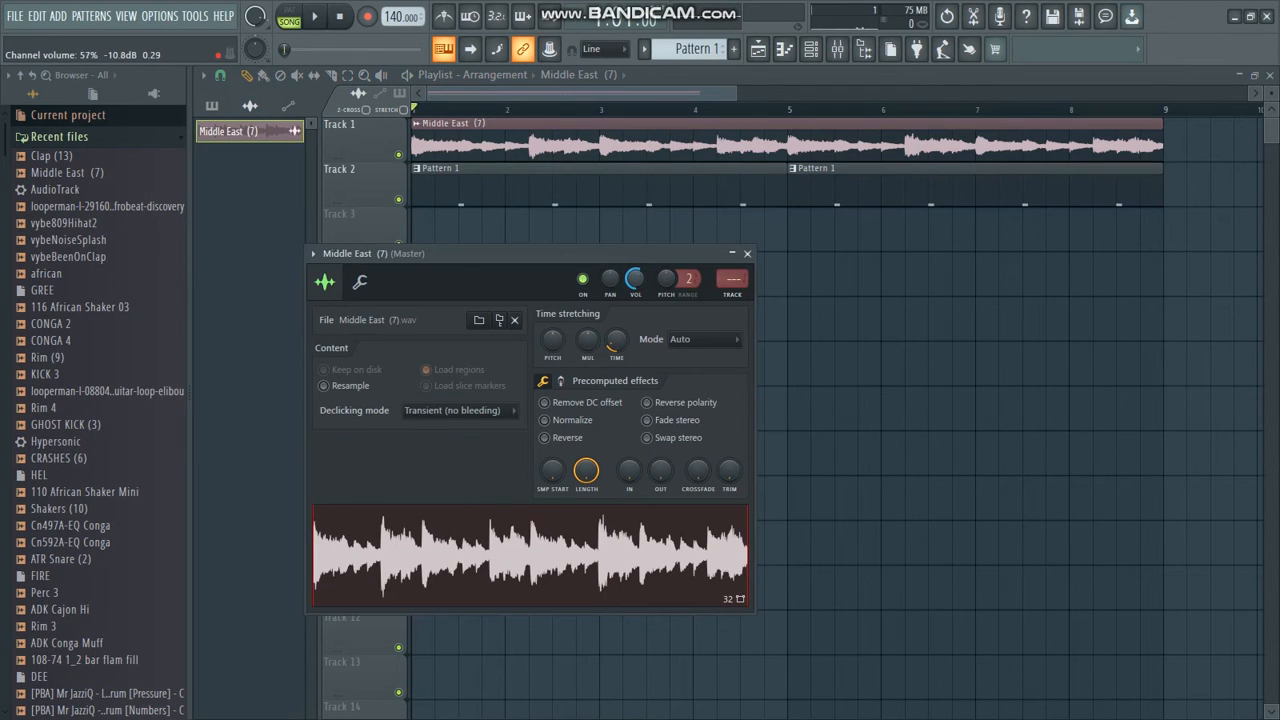
click(747, 254)
key(space)
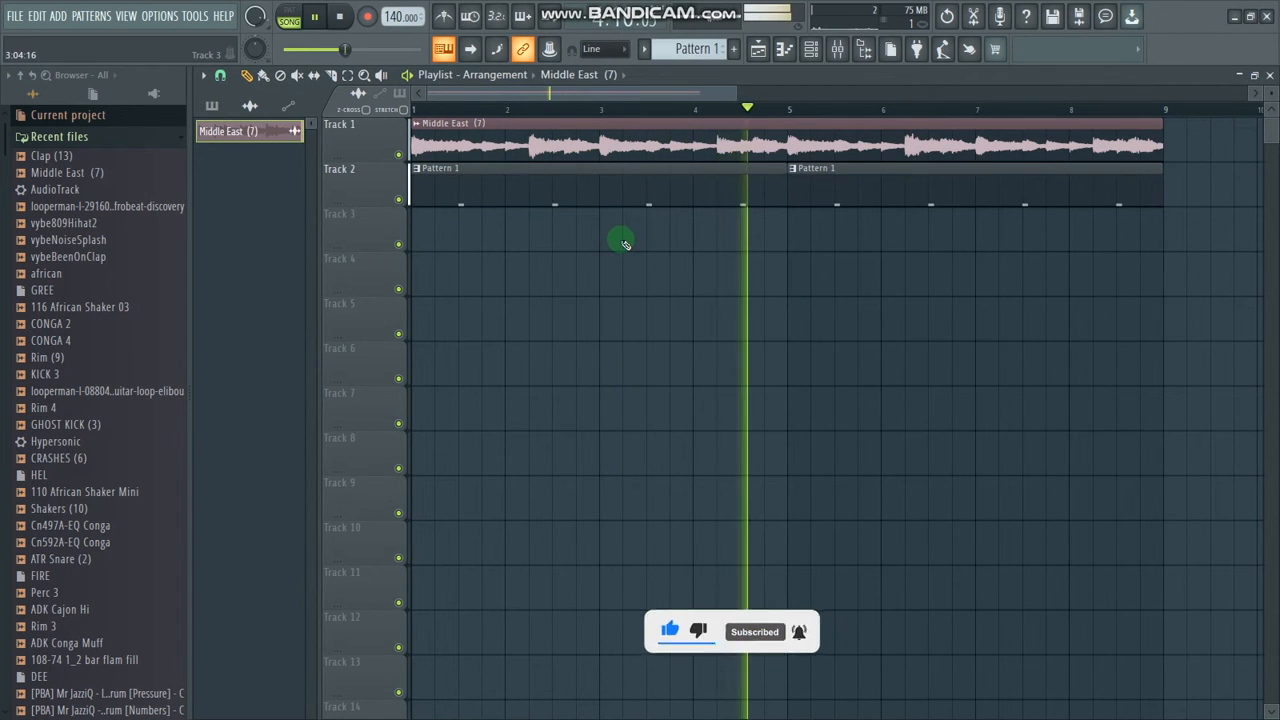
key(space)
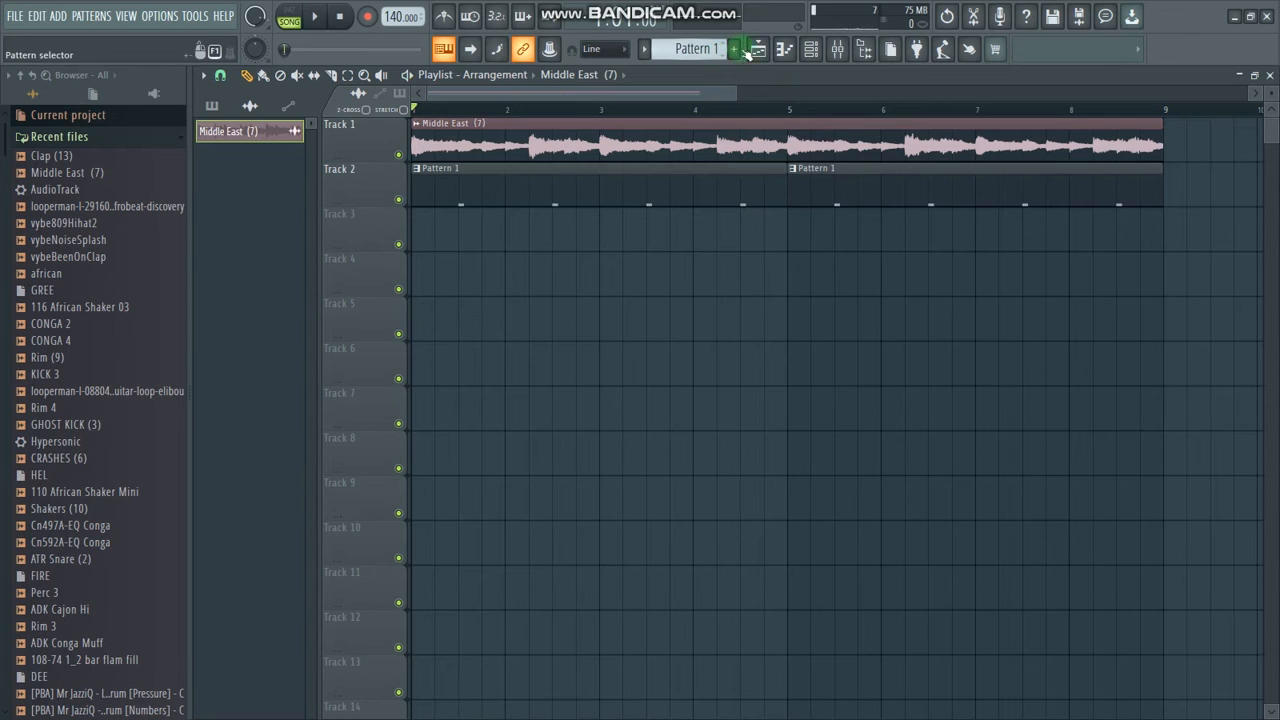
- Audition hi-hat samples in the Speezy-HI HATZS folder, from the first samples through the Alchemist and BWB THE WAVE hats
click(810, 49)
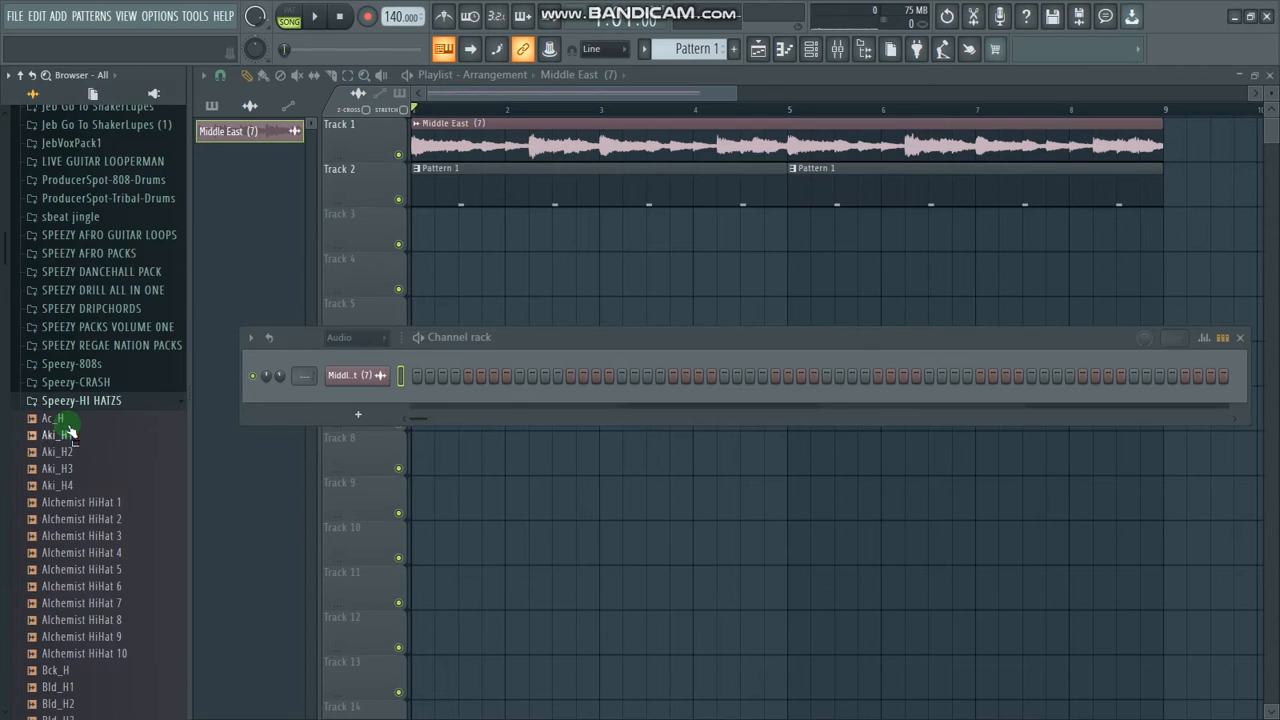
click(64, 420)
scroll(86, 484, down, 4)
click(89, 402)
click(95, 386)
click(101, 421)
click(91, 451)
click(84, 520)
scroll(85, 535, down, 4)
click(86, 434)
click(106, 386)
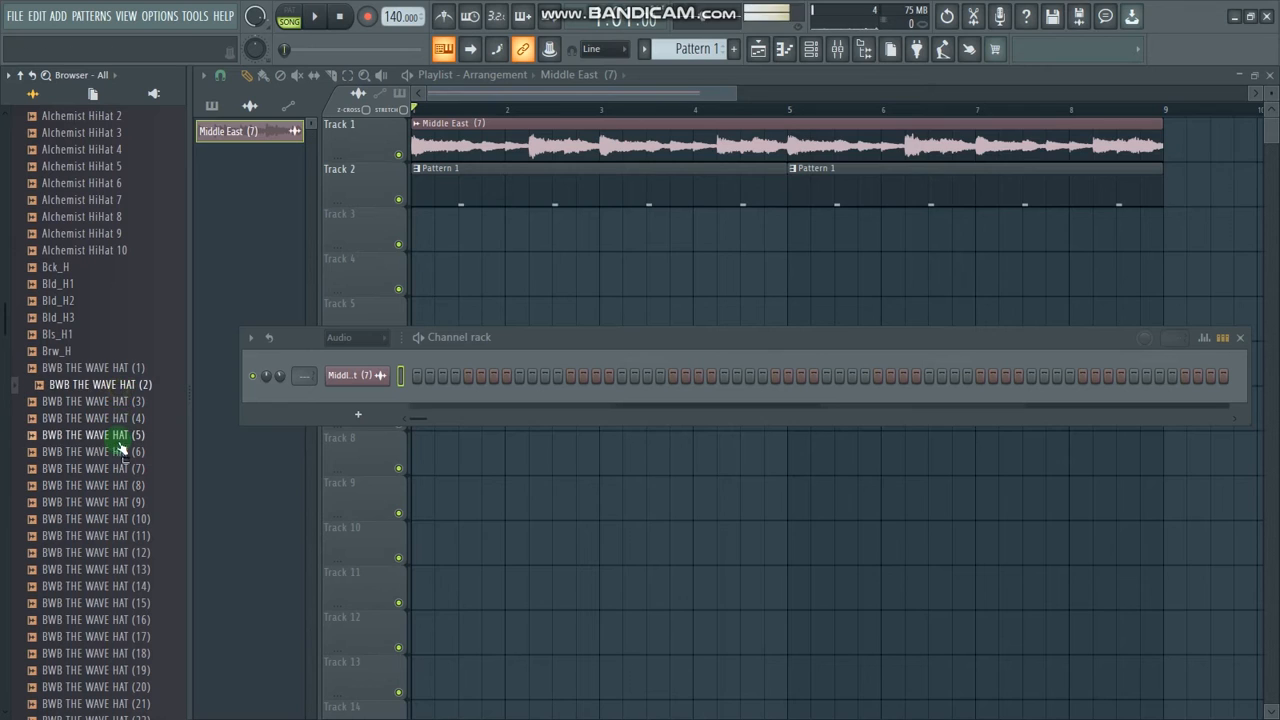
- Compare BWB THE WAVE HAT (4), (5) and (6), and add BWB THE WAVE HAT (5) as a new channel above Clap (13)
scroll(120, 436, up, 1)
click(118, 432)
click(122, 449)
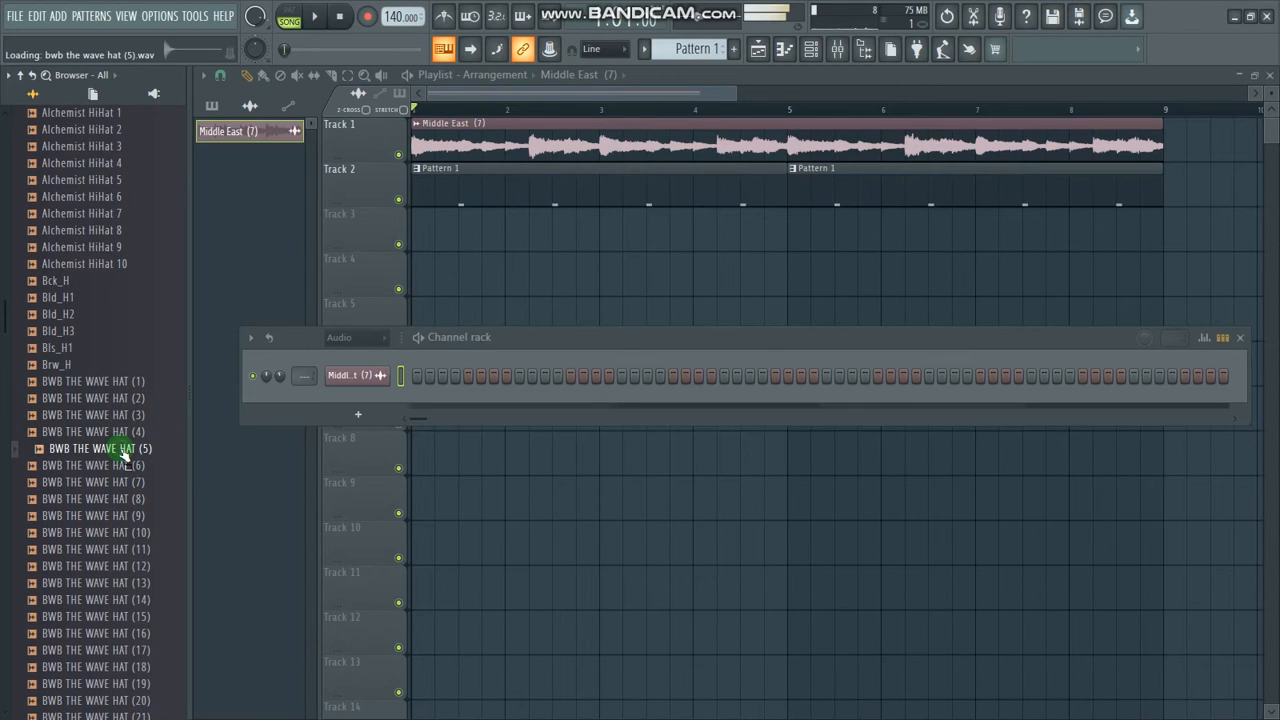
click(119, 467)
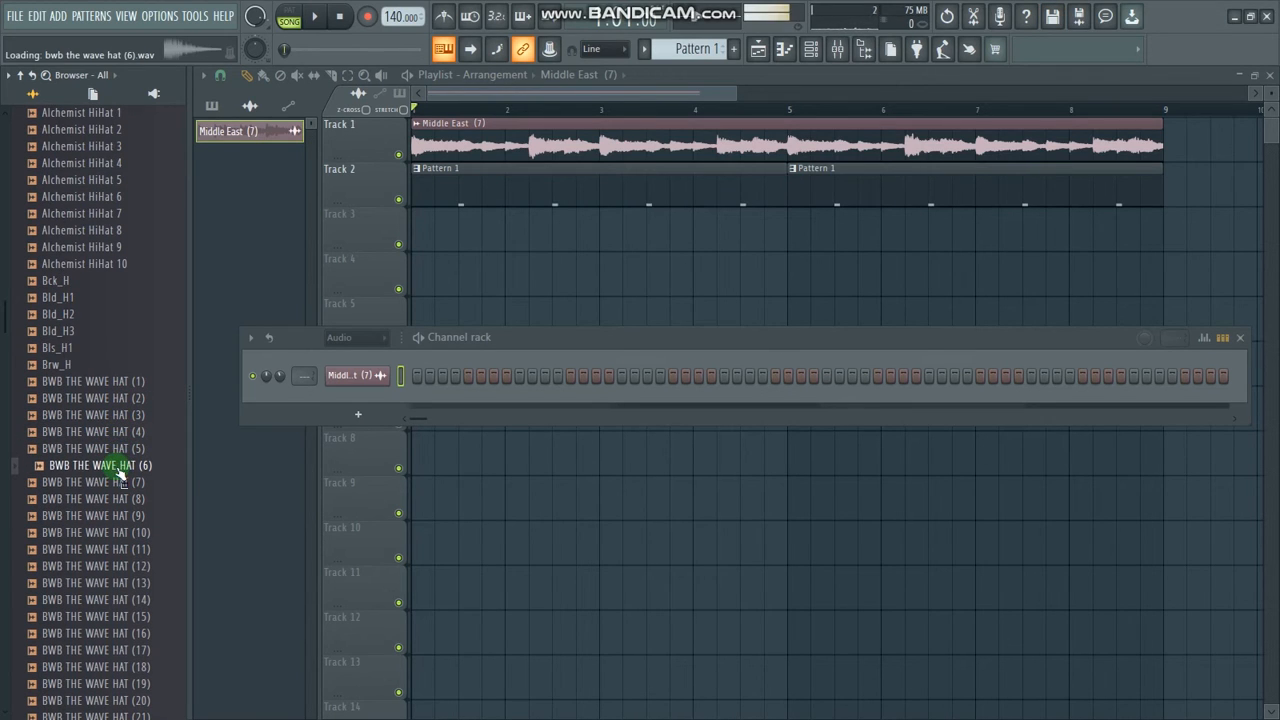
click(118, 450)
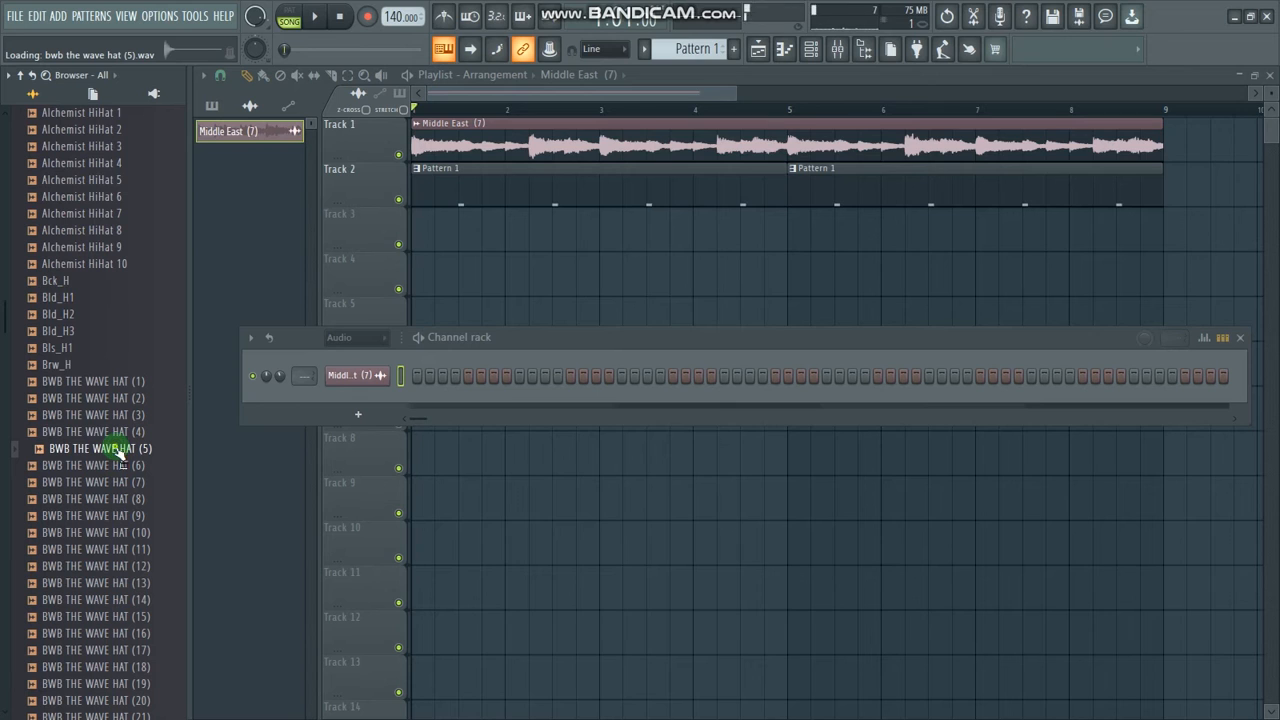
drag(118, 450, 355, 408)
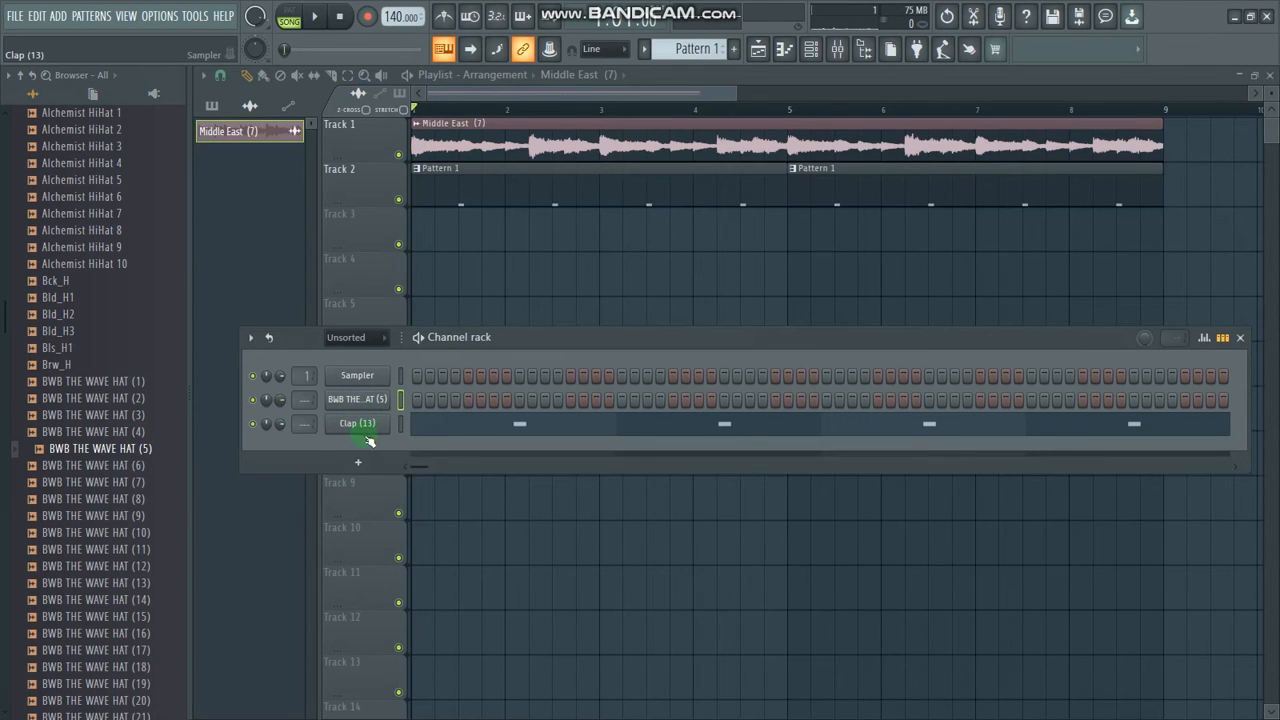
- During playback, enter BWB THE WAVE HAT (5) C5 notes in the piano roll on bar 1 step 15 and bar 2 steps 14 and 15
right_click(375, 410)
click(412, 396)
key(space)
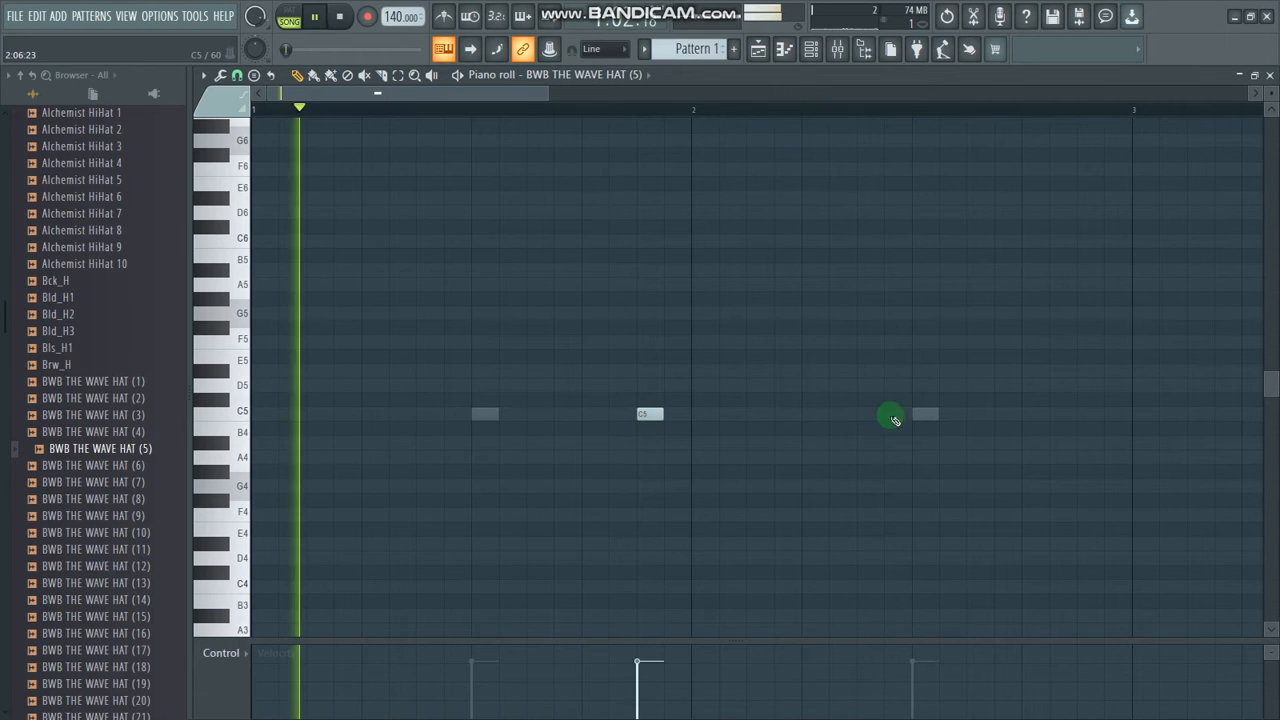
click(981, 416)
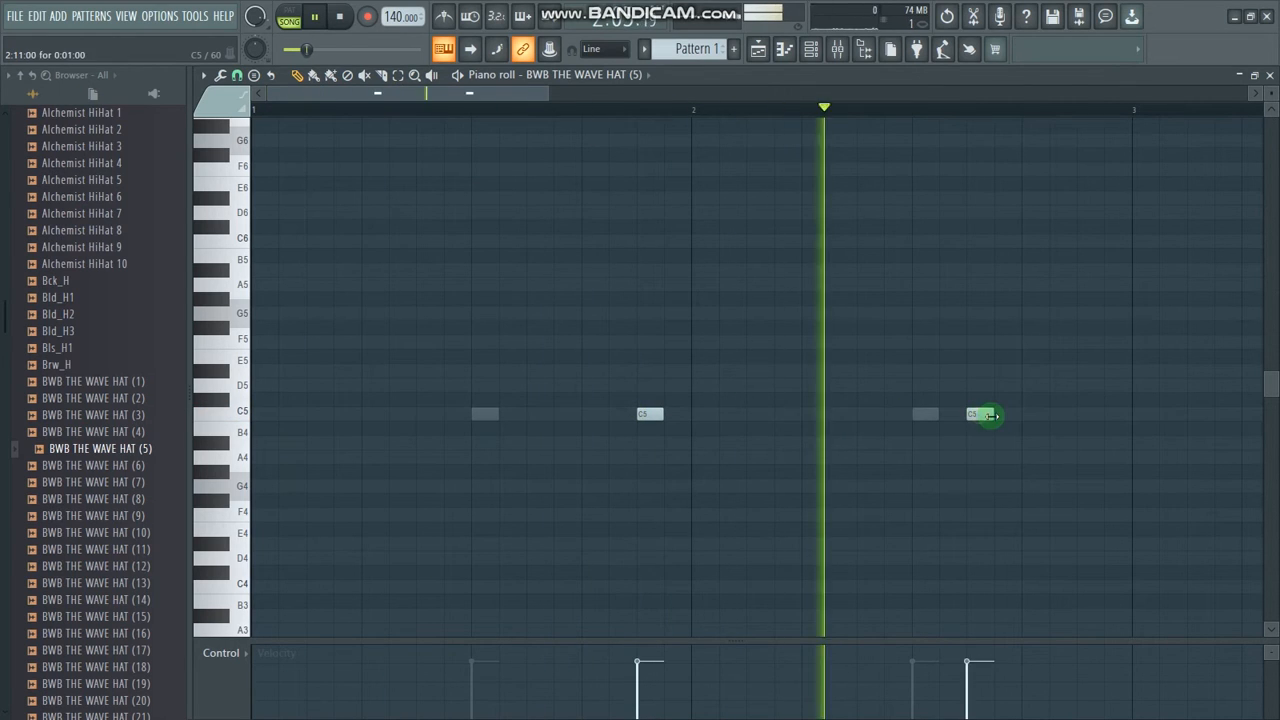
right_click(983, 417)
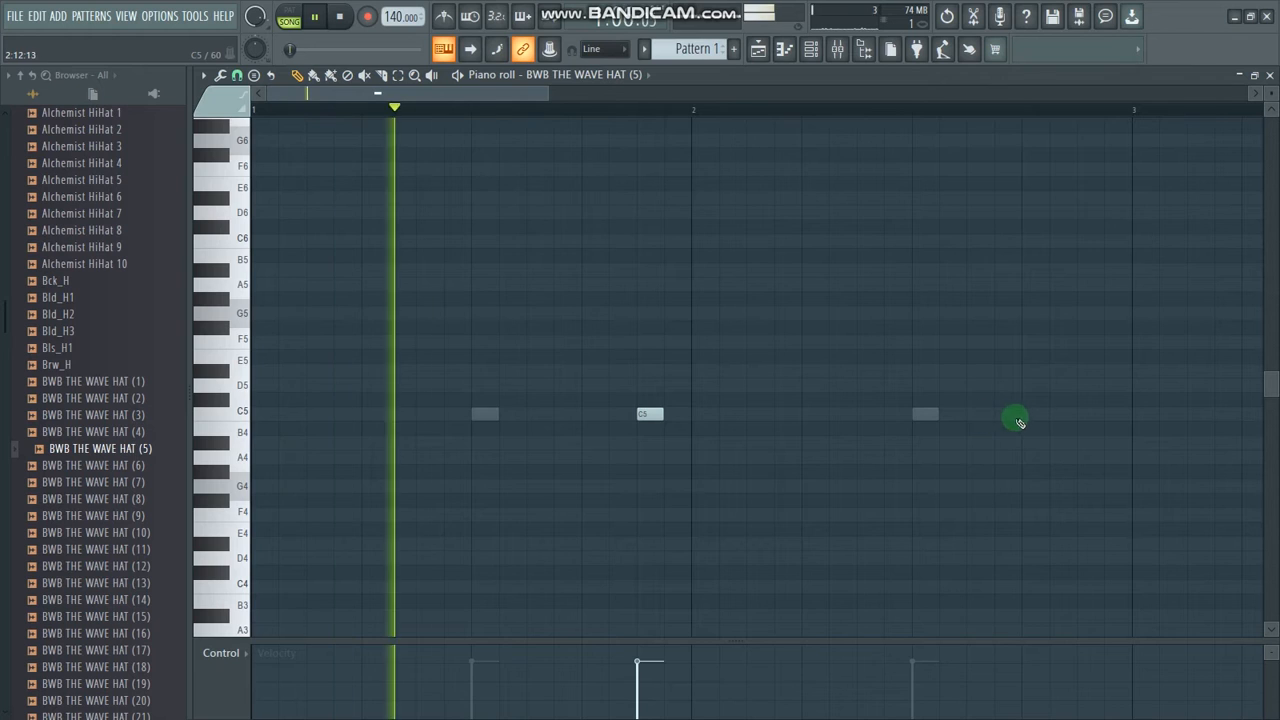
click(1056, 416)
click(1085, 414)
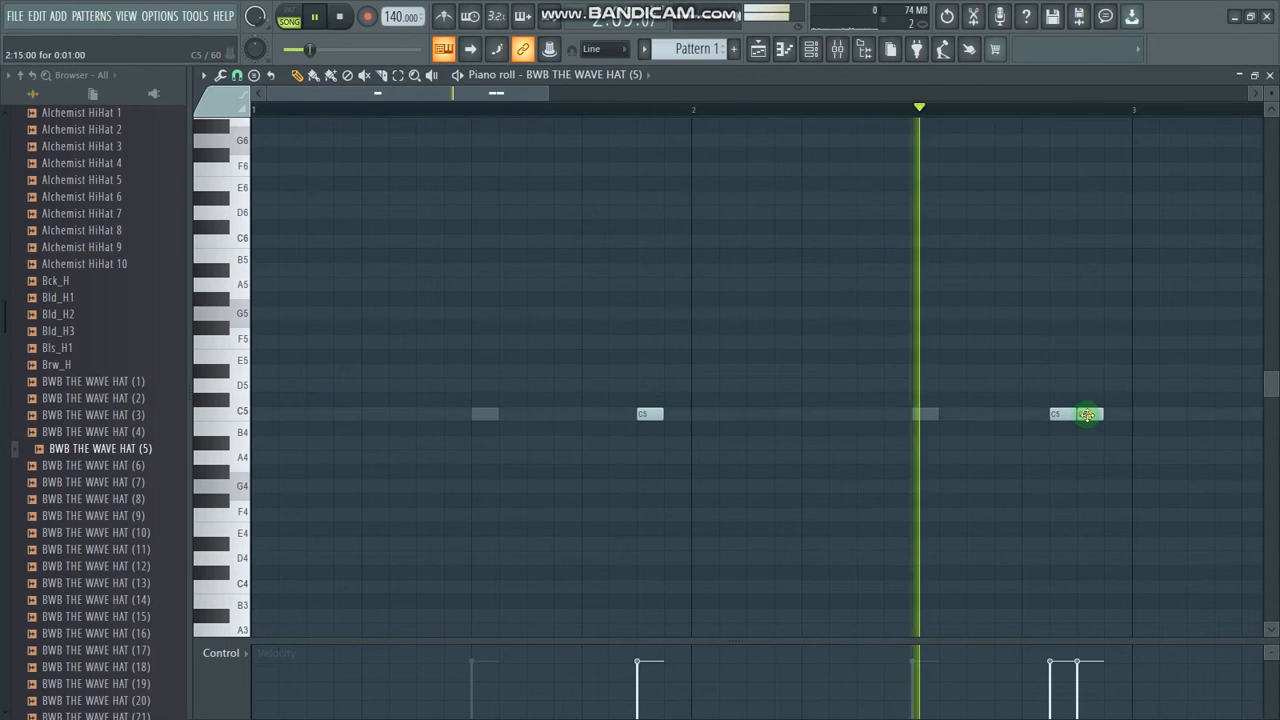
key(space)
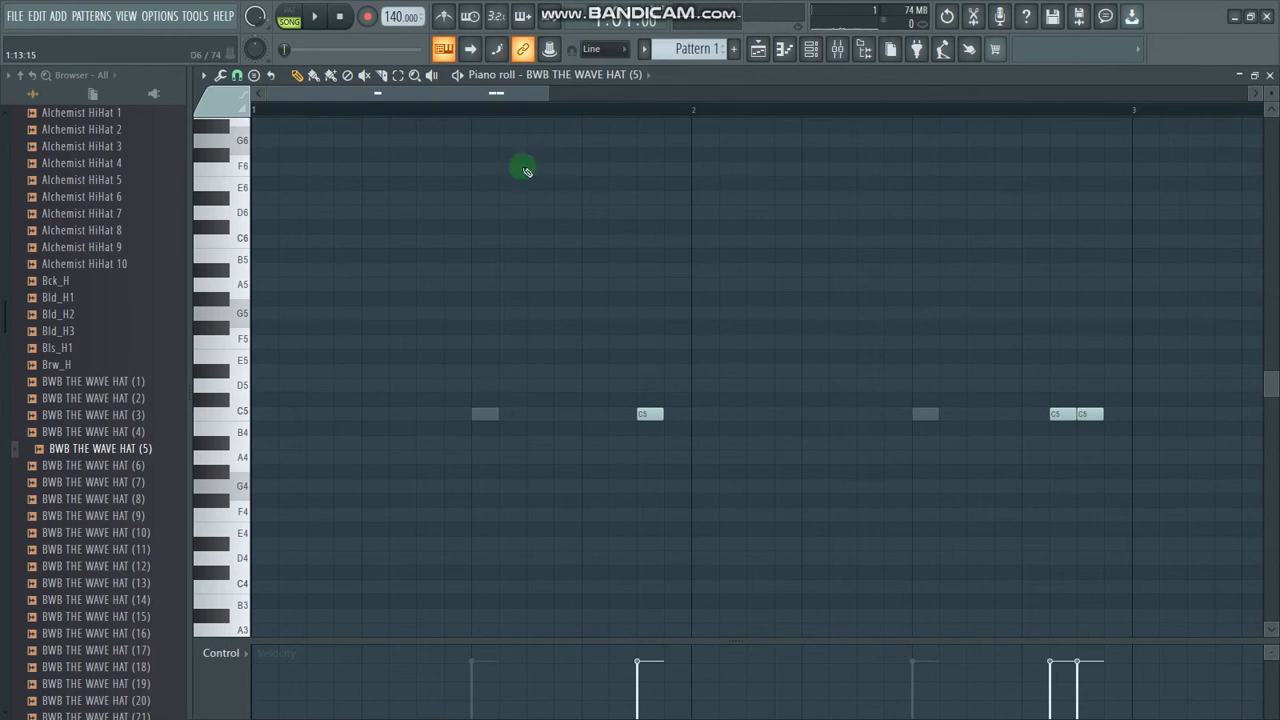
- Duplicate the two bars of hi-hat notes into bars 3 and 4, play the result, and return to the playlist
drag(551, 88, 91, 243)
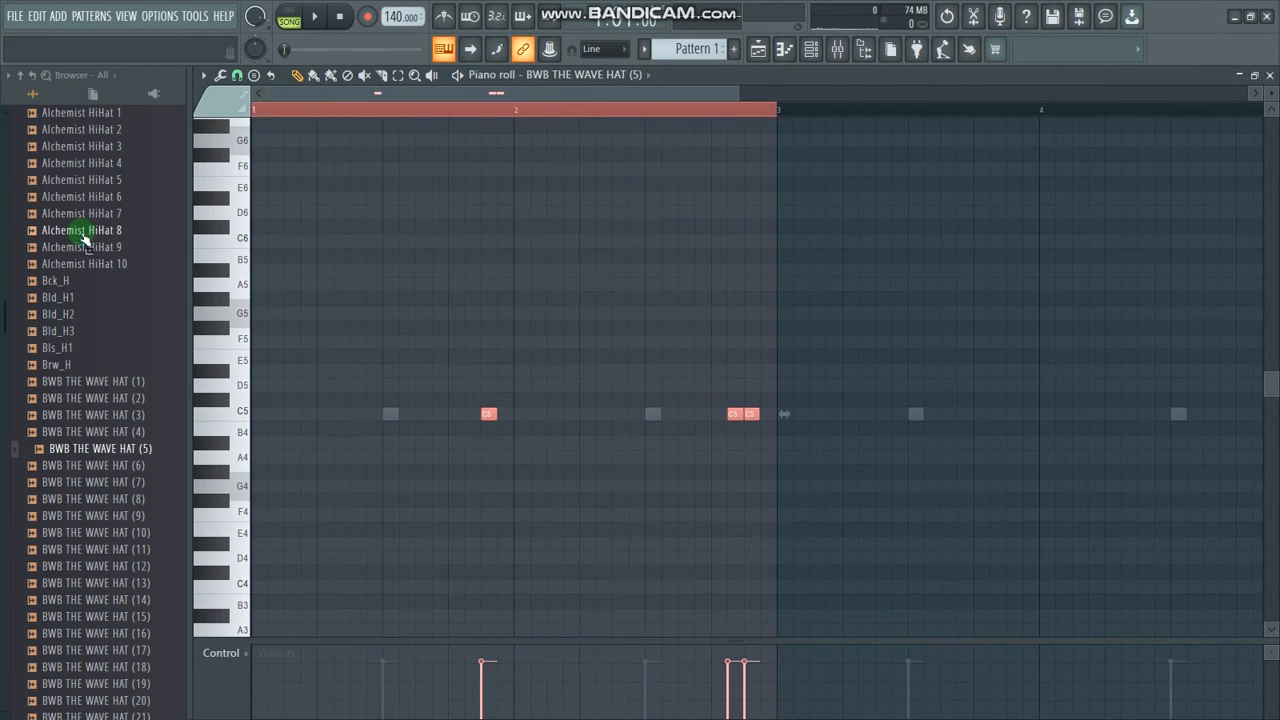
key(ctrl+b)
drag(329, 95, 256, 109)
click(256, 109)
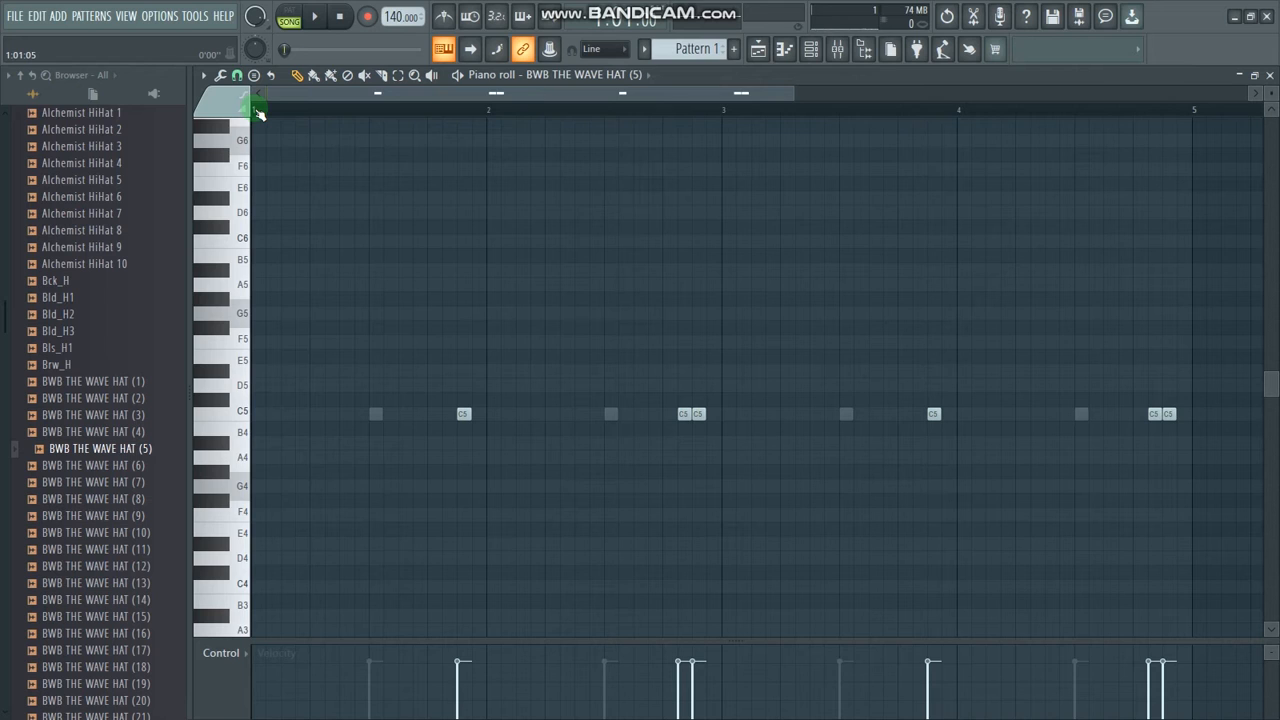
key(space)
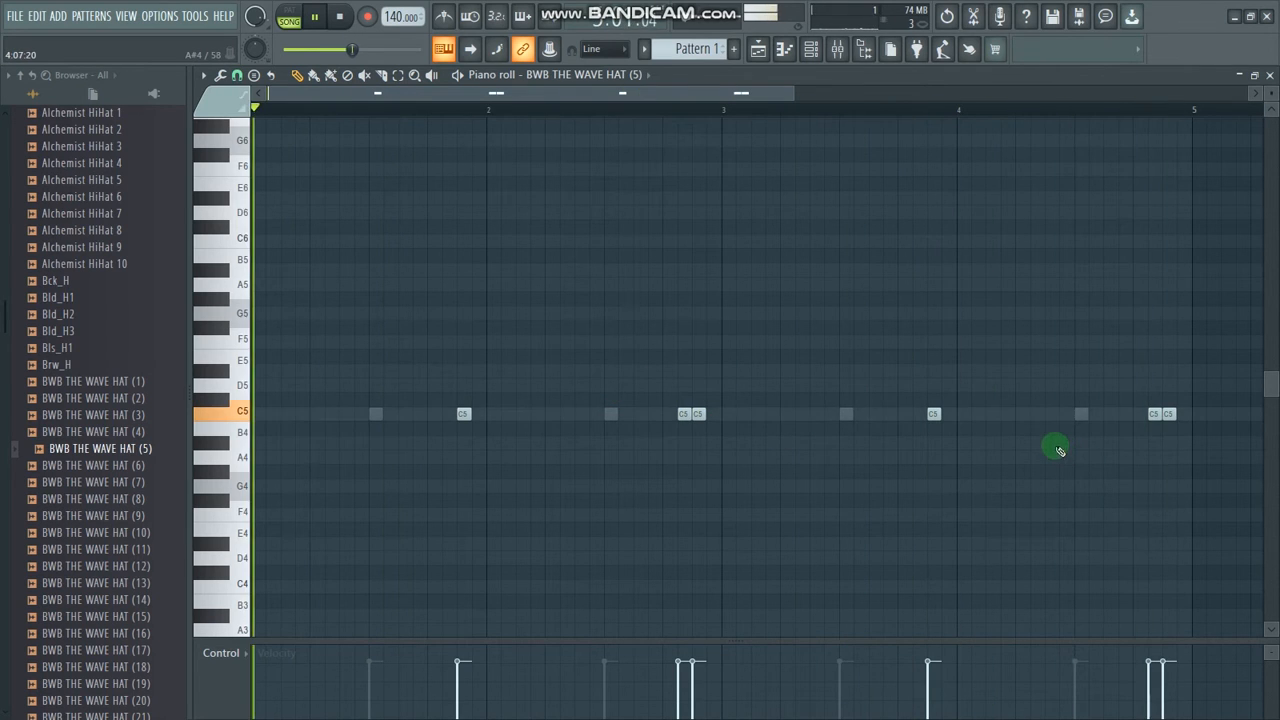
key(space)
click(770, 51)
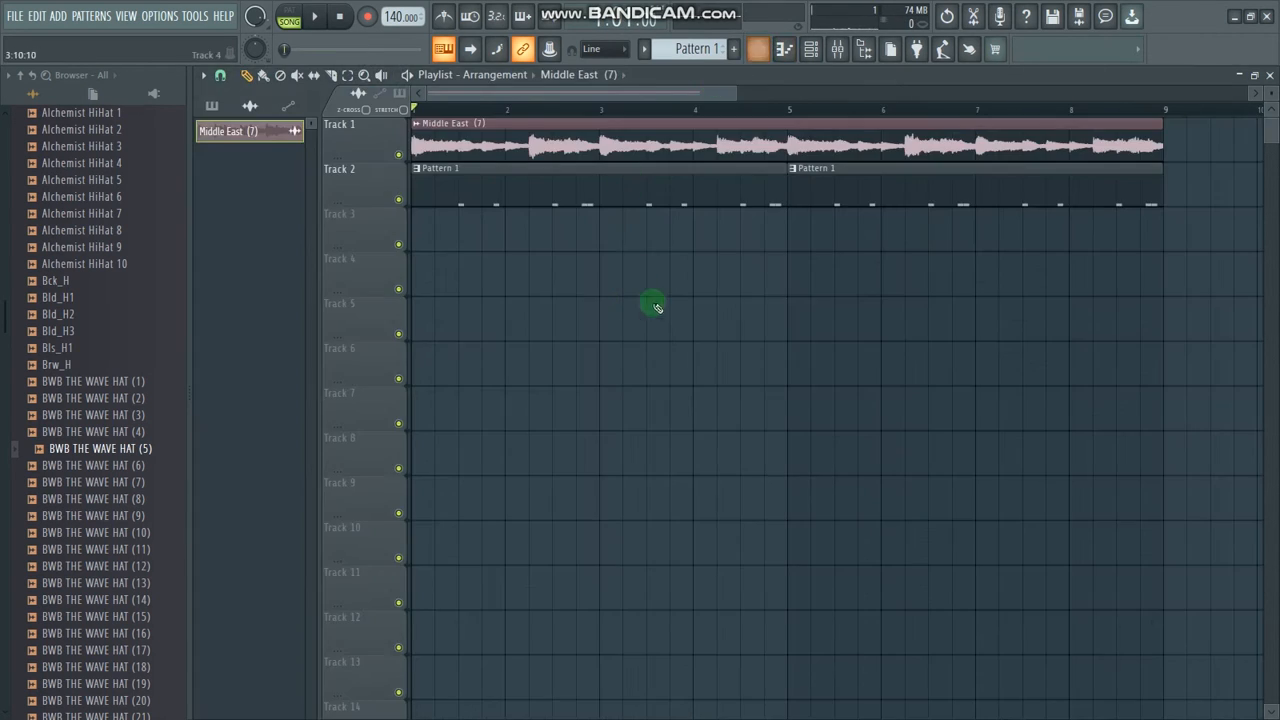
- Audition BWB THE WAVE 808 samples in the Speezy-808s folder, trying number (5) against the playing arrangement
scroll(115, 310, up, 5)
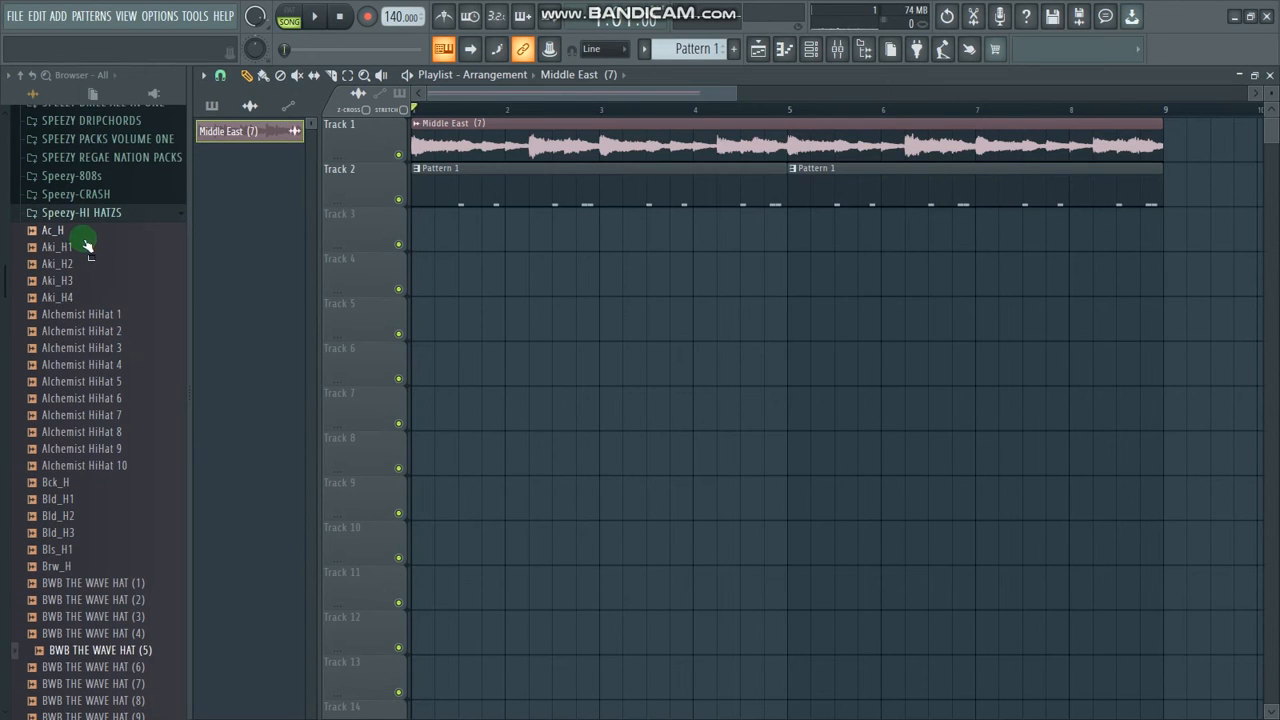
click(80, 178)
click(87, 402)
click(94, 415)
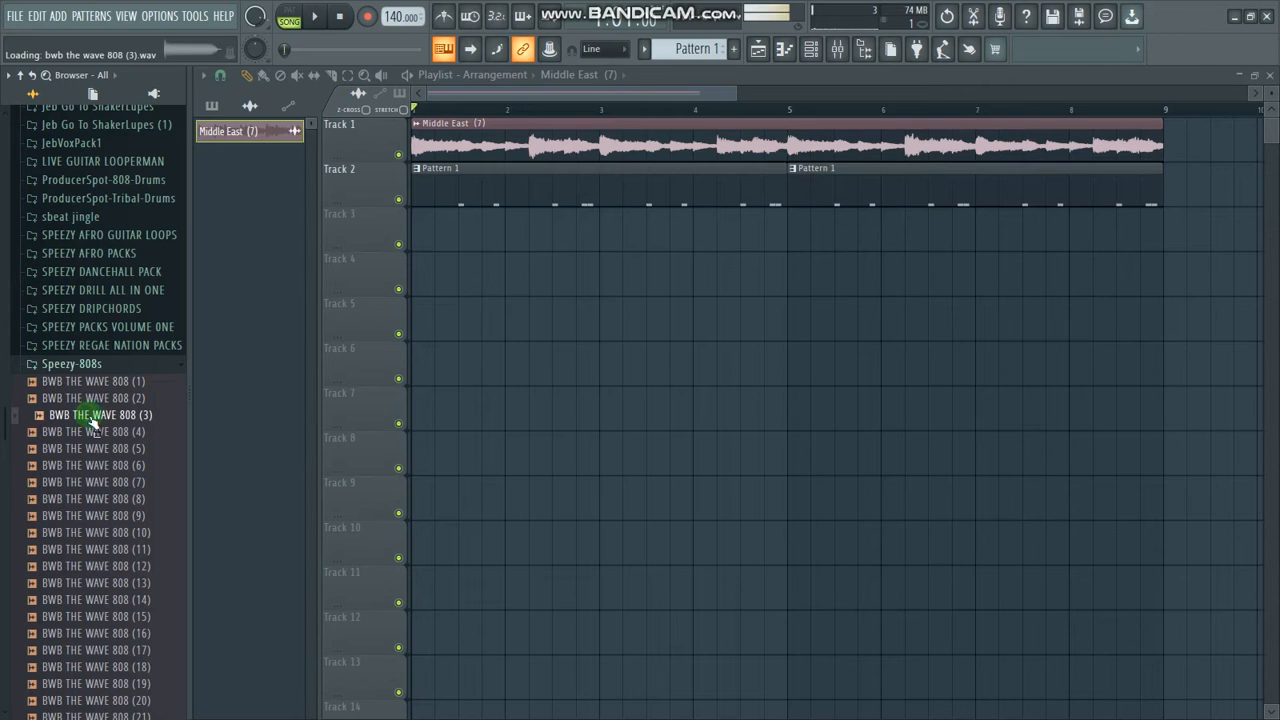
click(102, 432)
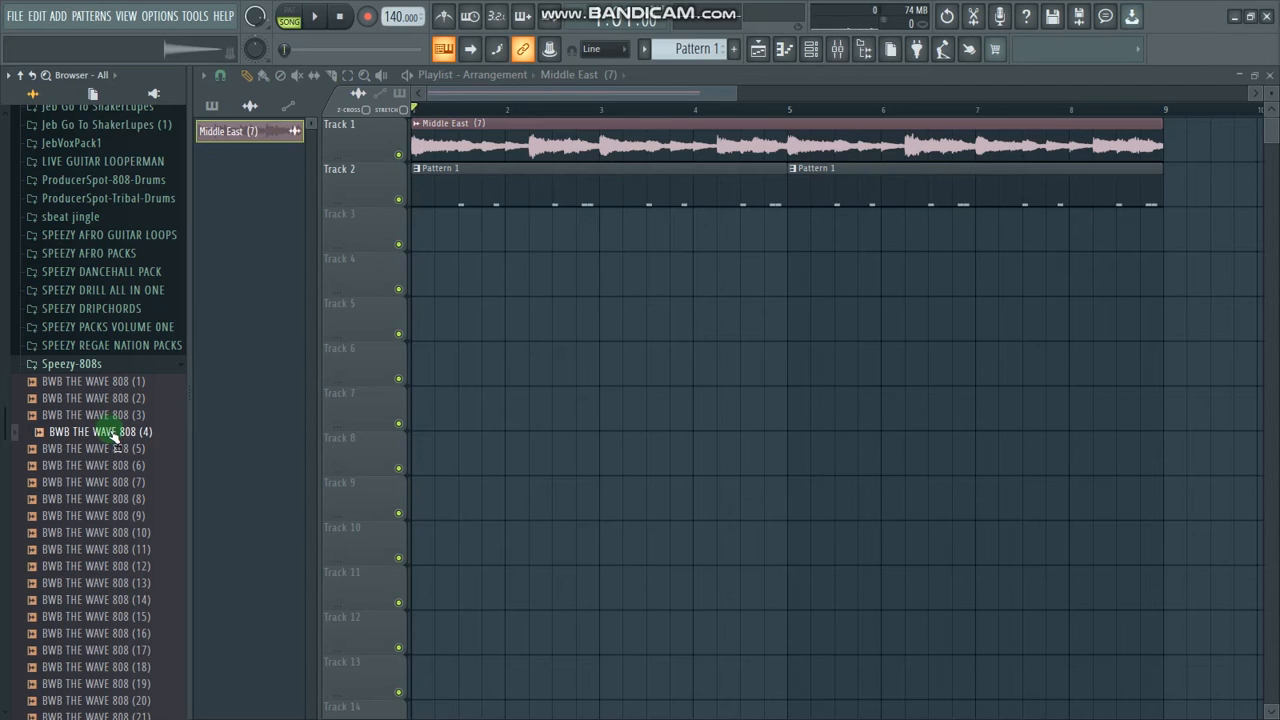
scroll(110, 420, down, 2)
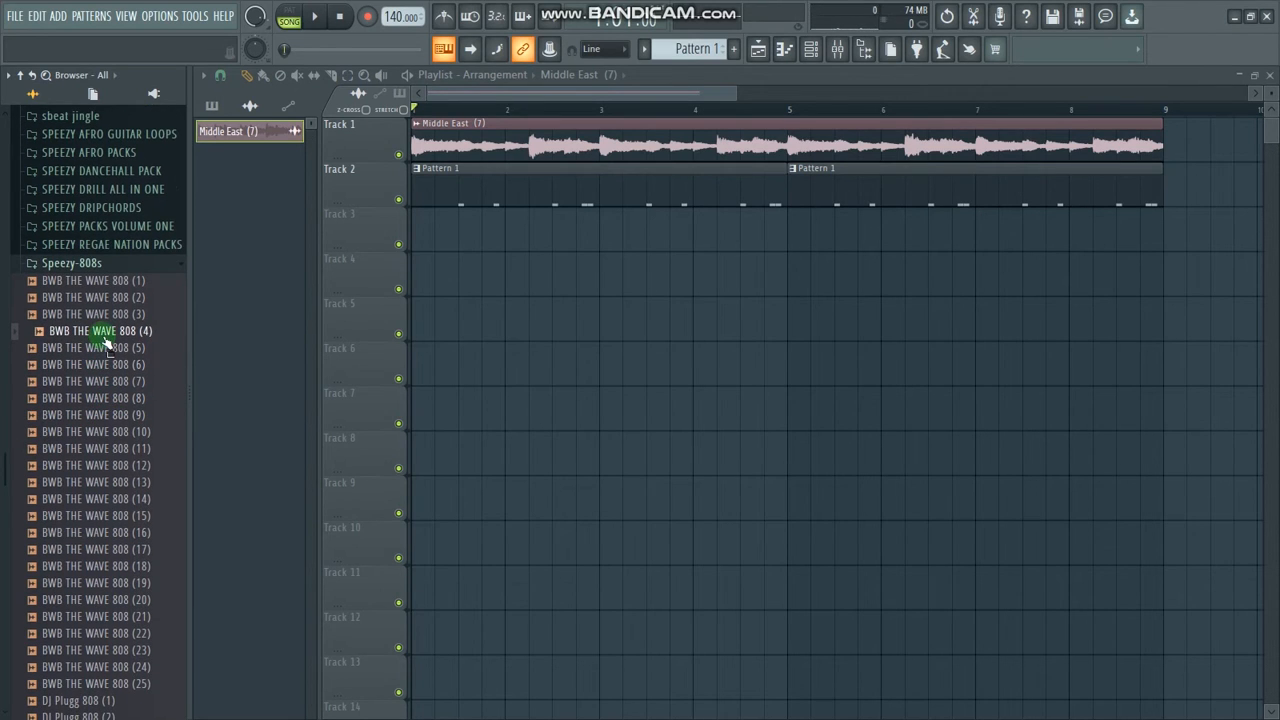
key(space)
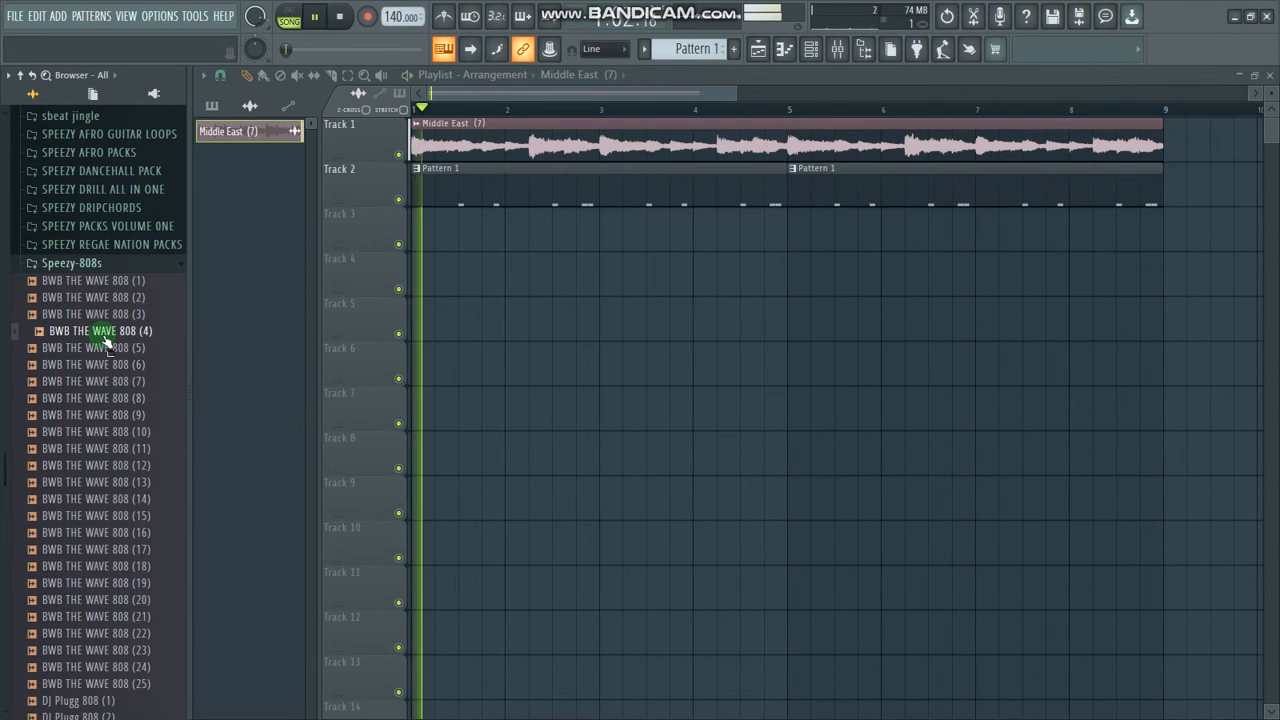
click(108, 348)
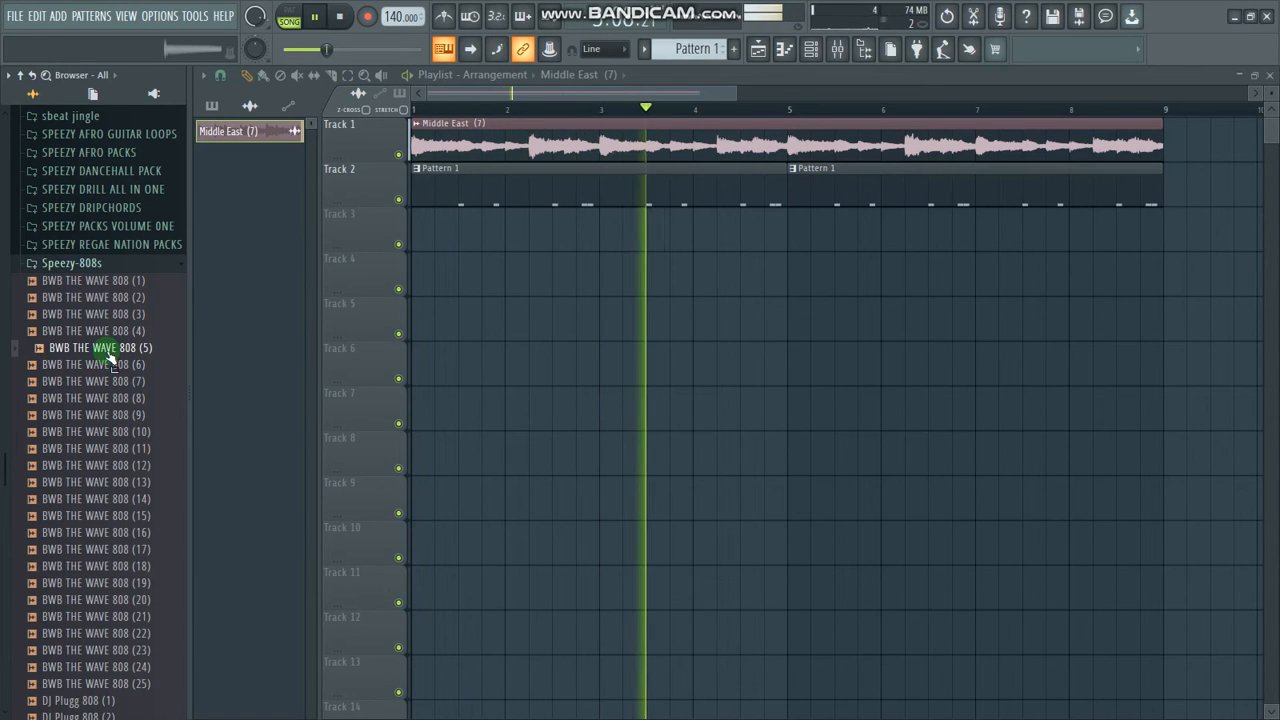
key(space)
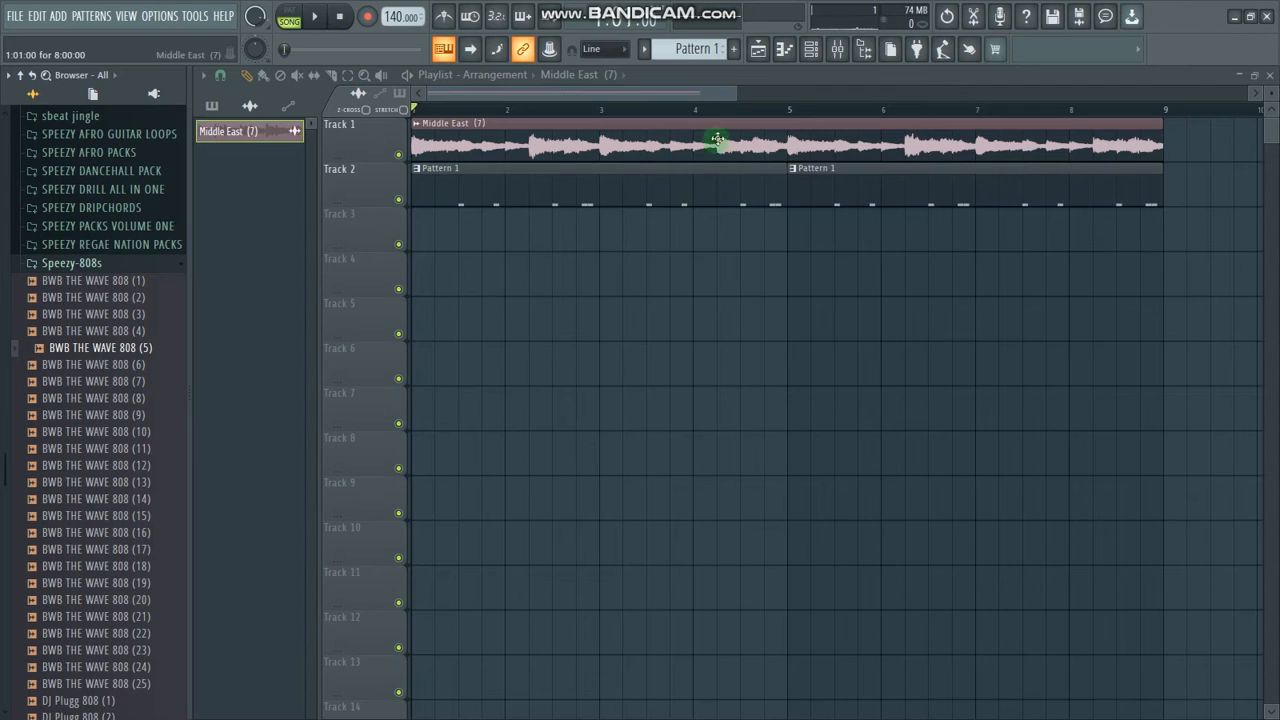
- Add BWB THE WAVE 808 (5) as a channel below Clap (13) and open its piano roll
click(815, 52)
drag(105, 350, 364, 449)
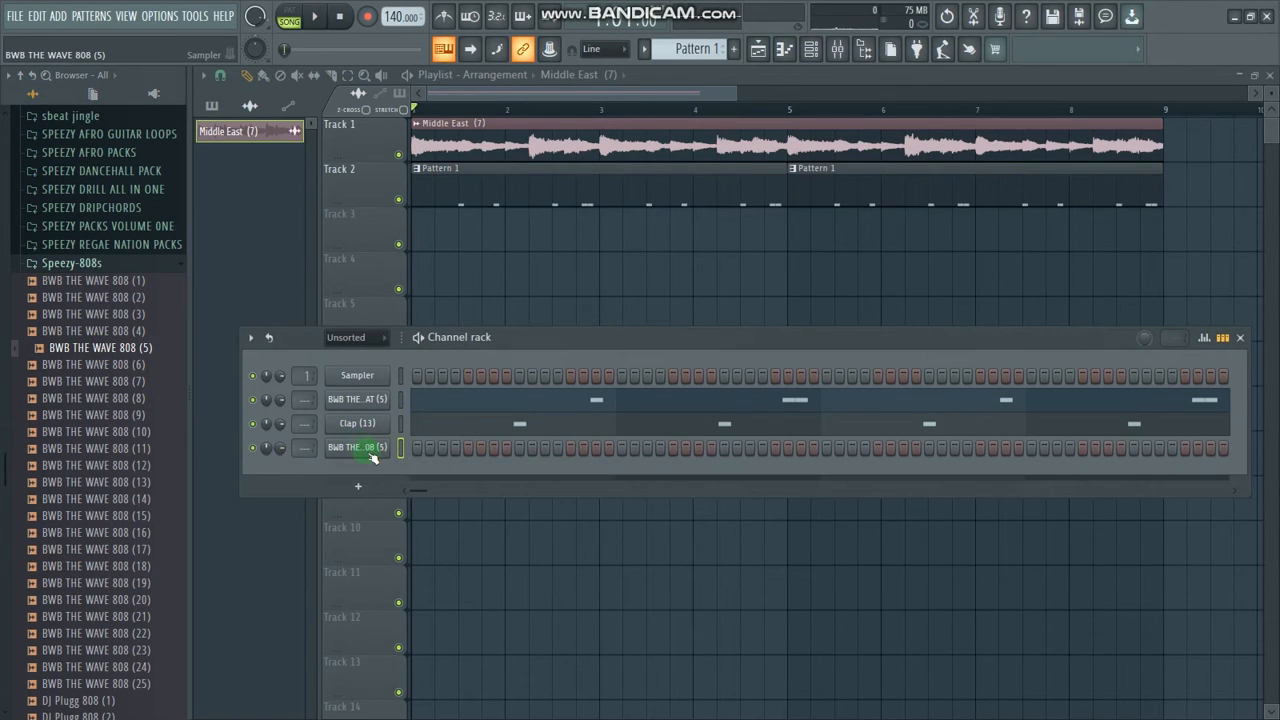
right_click(366, 448)
click(426, 450)
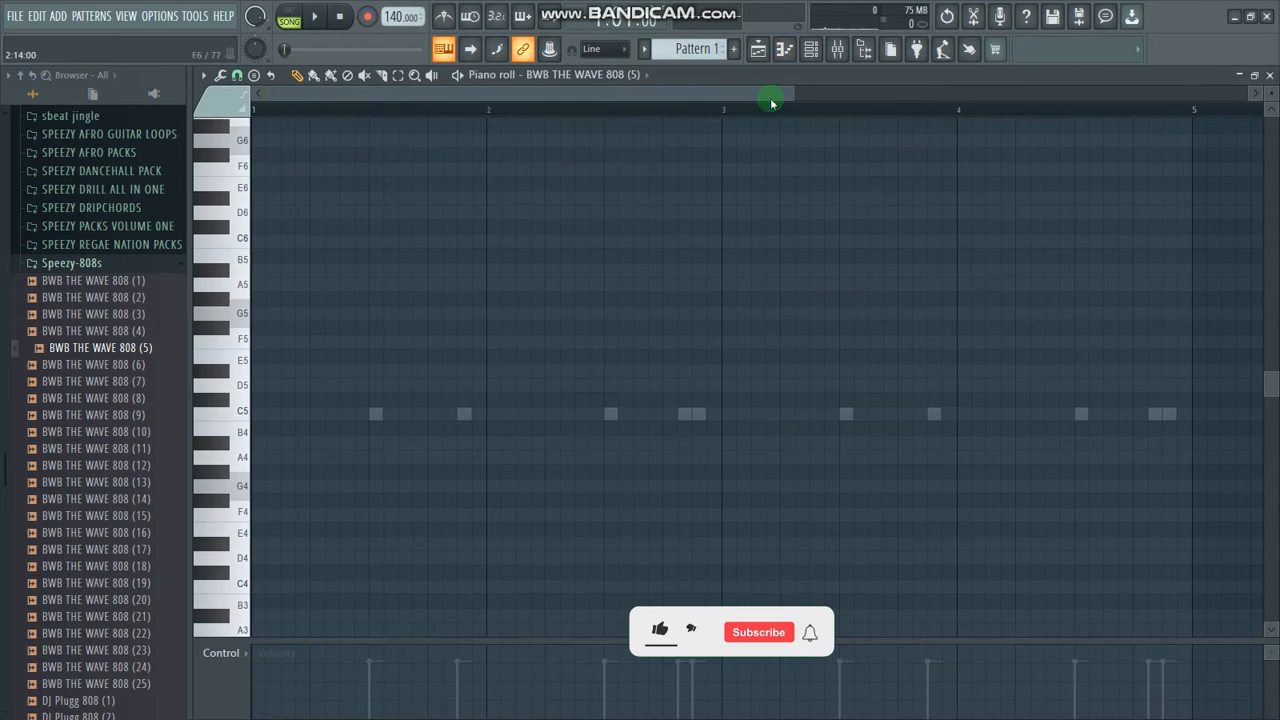
drag(790, 95, 618, 127)
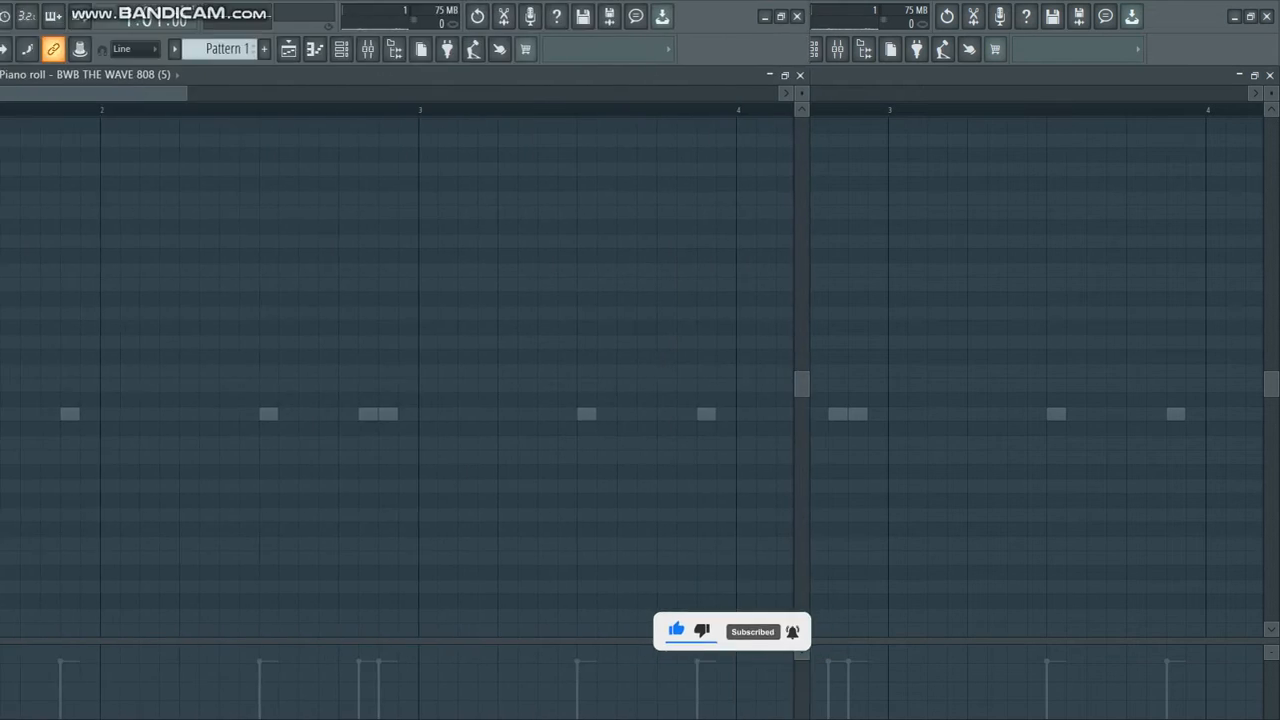
- Solo Track 1 in the playlist and play the Middle East (7) melody on its own
click(809, 58)
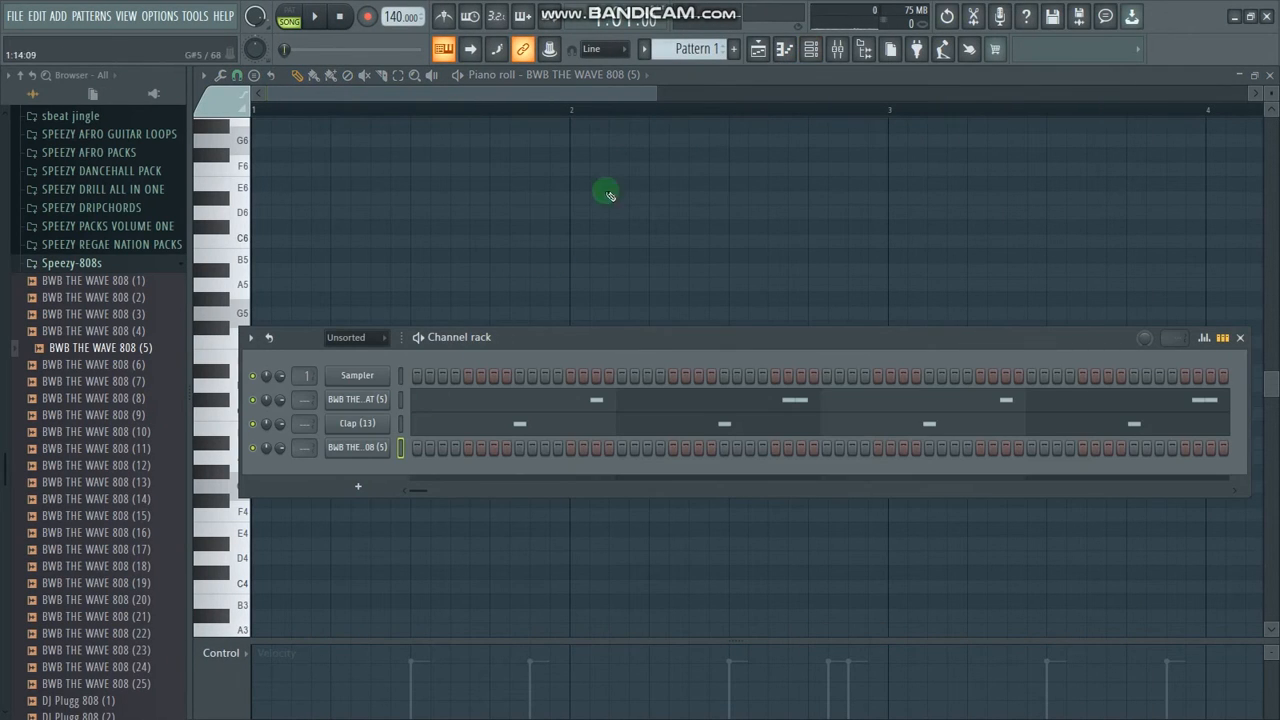
click(759, 52)
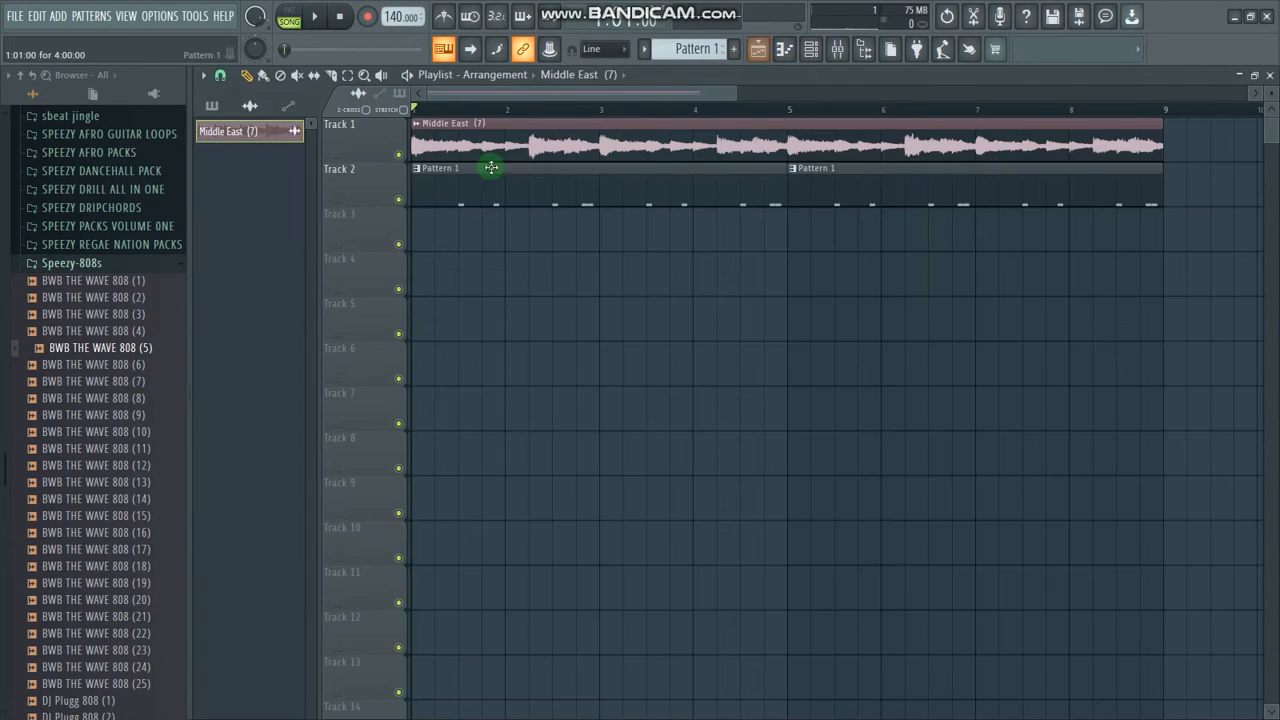
right_click(399, 156)
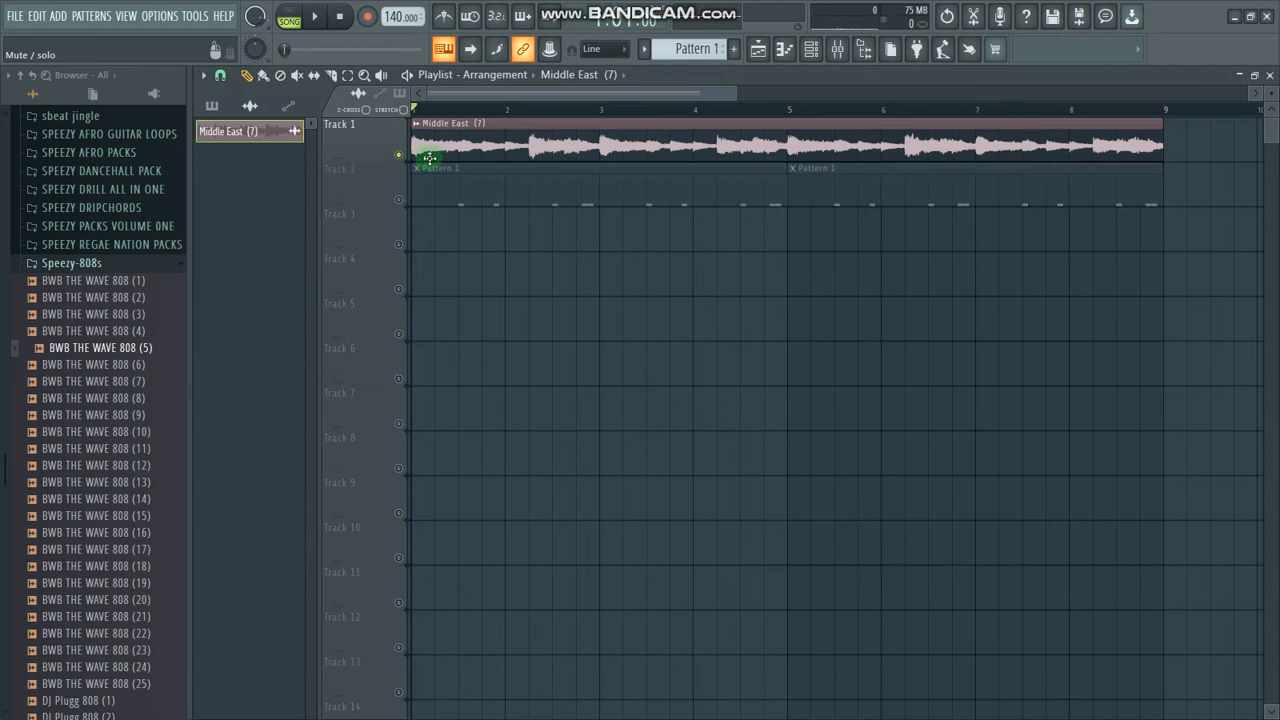
click(826, 56)
click(438, 424)
key(space)
key(space)
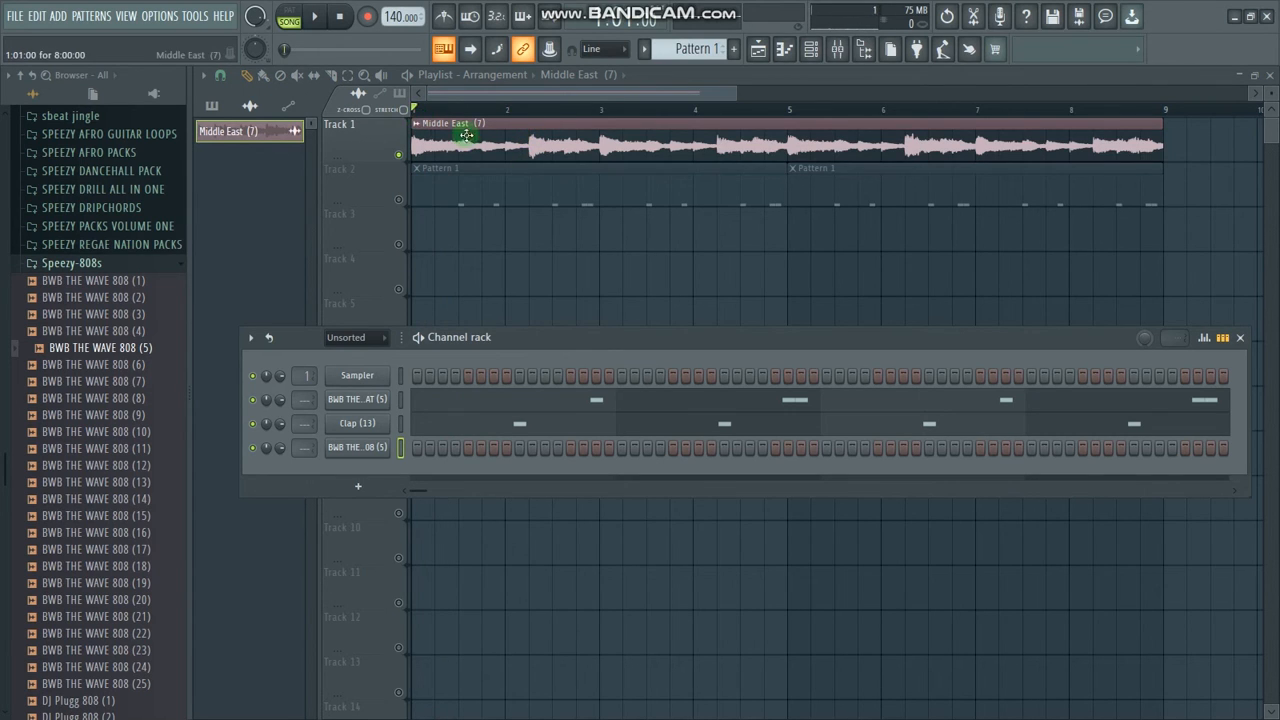
- Listen to the soloed melody from its accent points between bars 2 and 6, and return the playhead to the start
key(space)
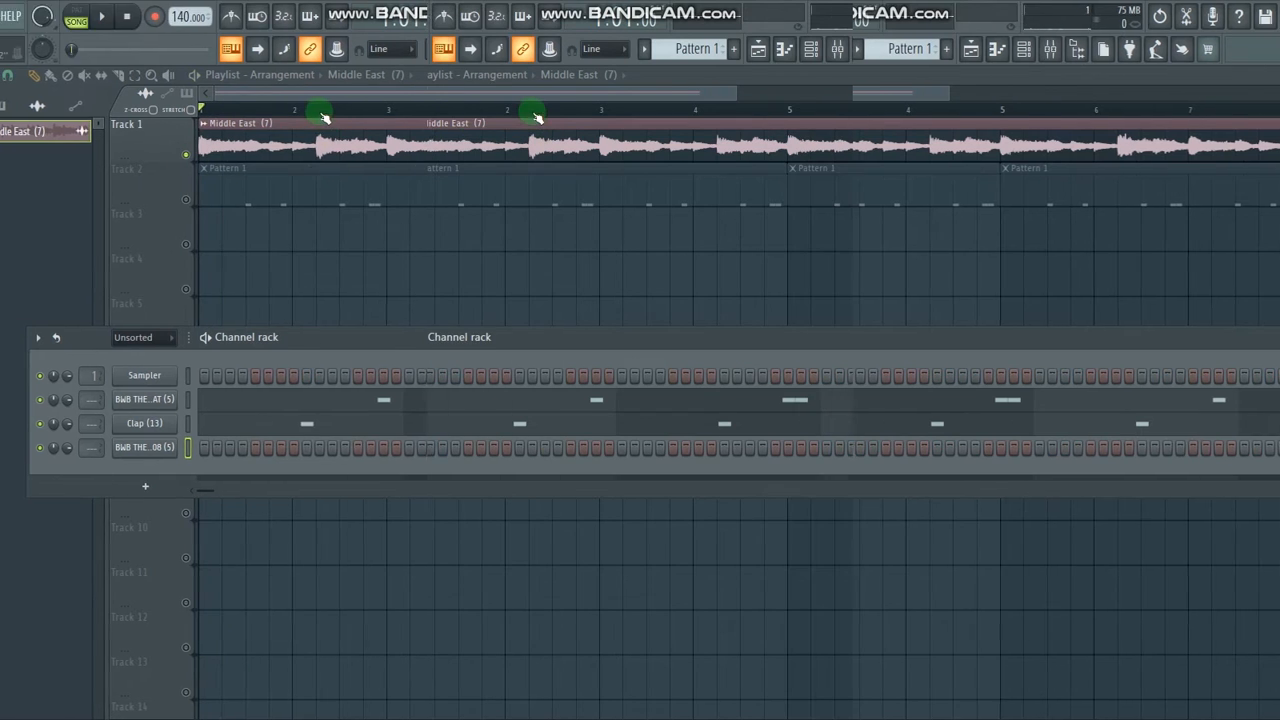
drag(535, 112, 607, 112)
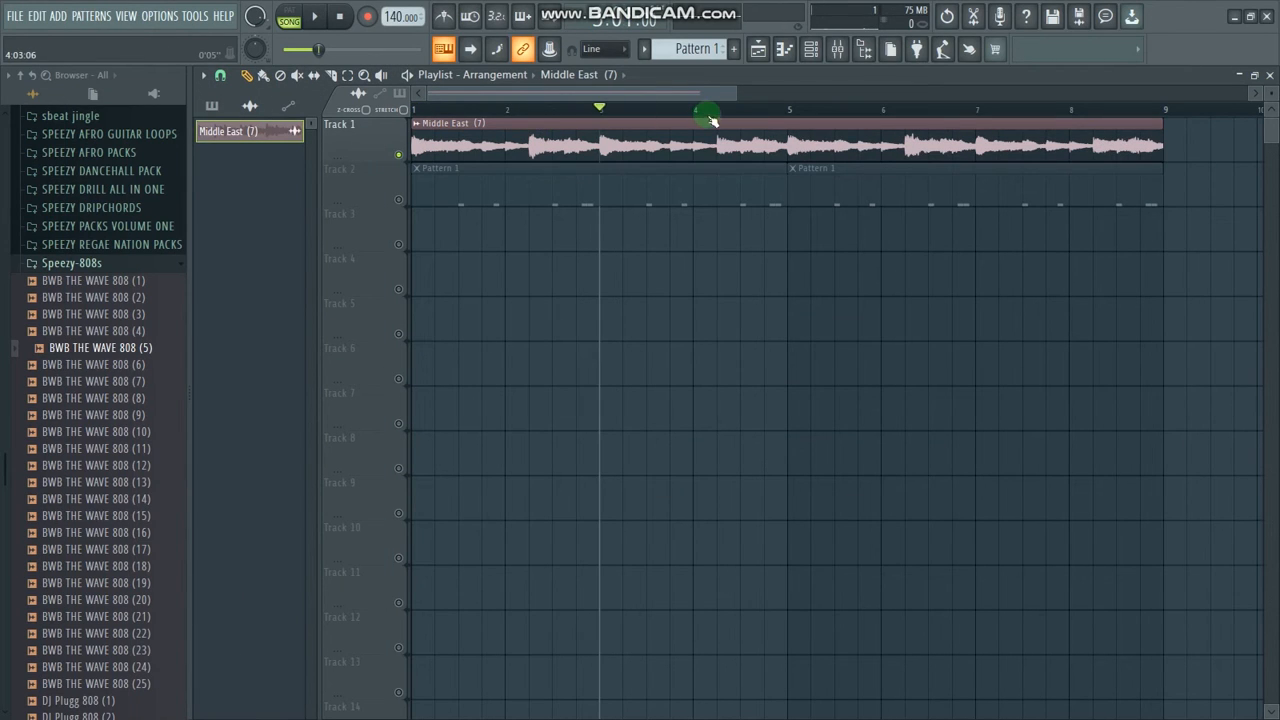
click(720, 112)
click(790, 112)
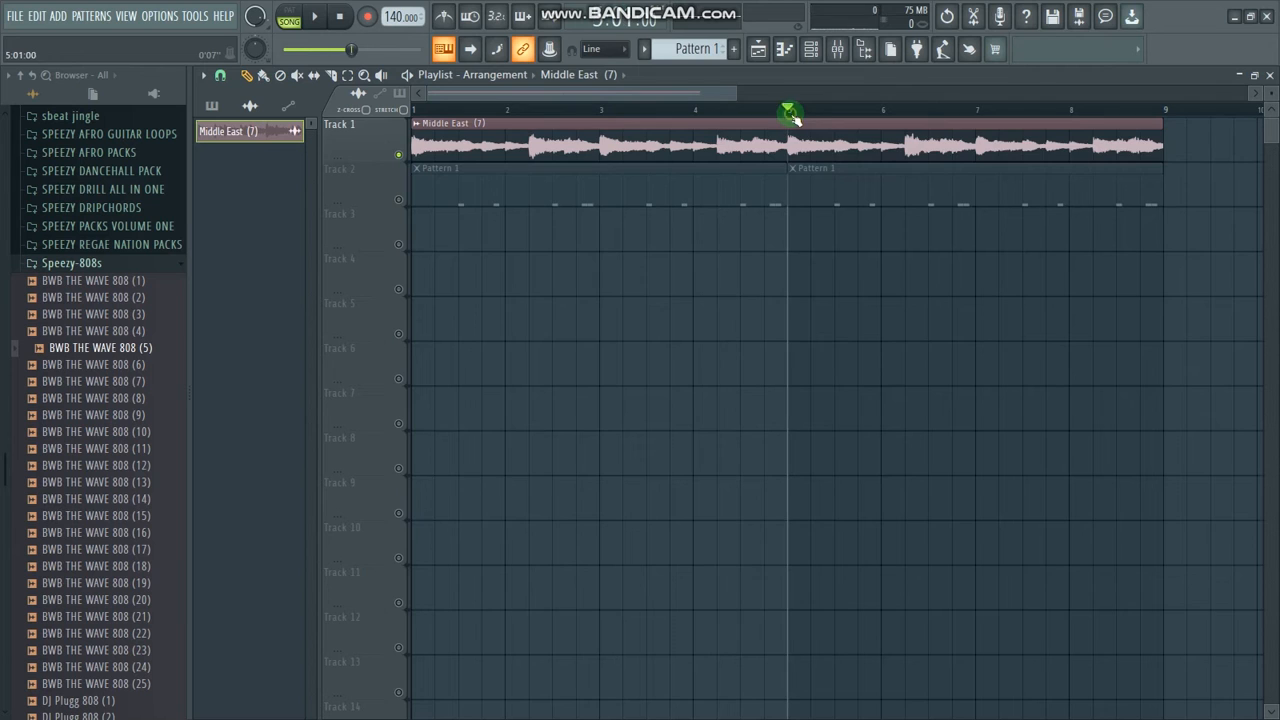
click(906, 112)
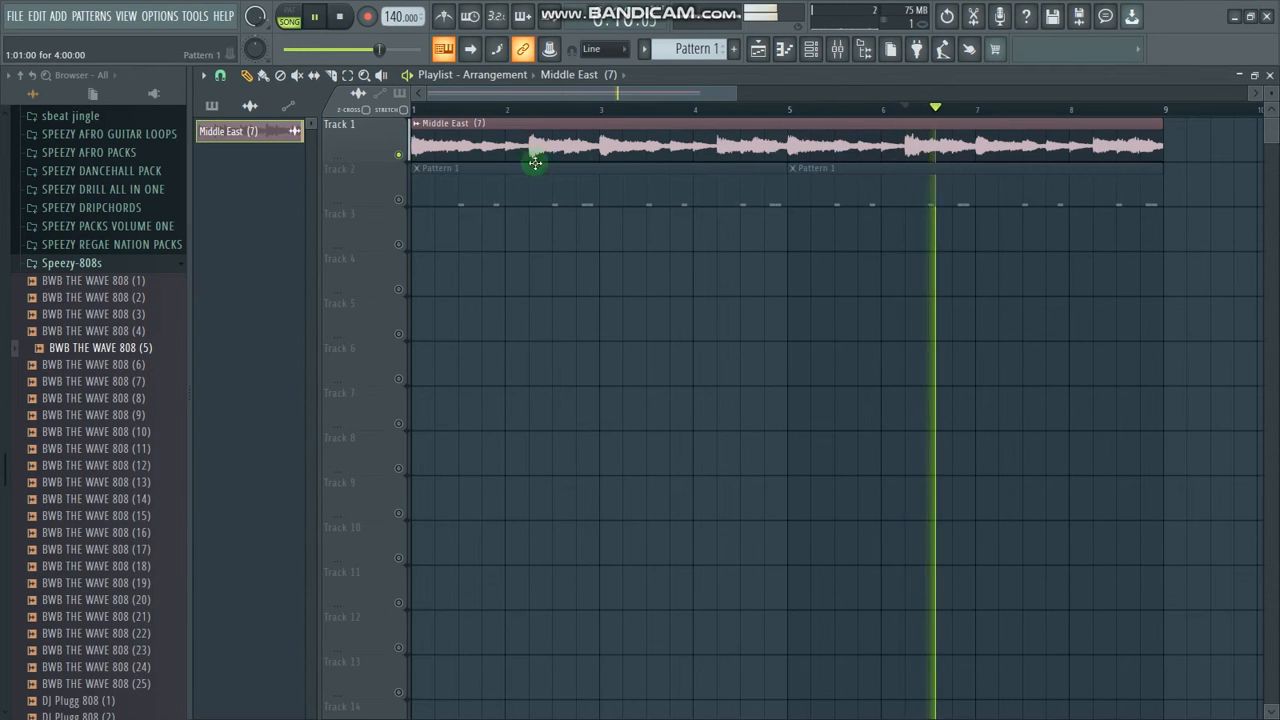
click(430, 112)
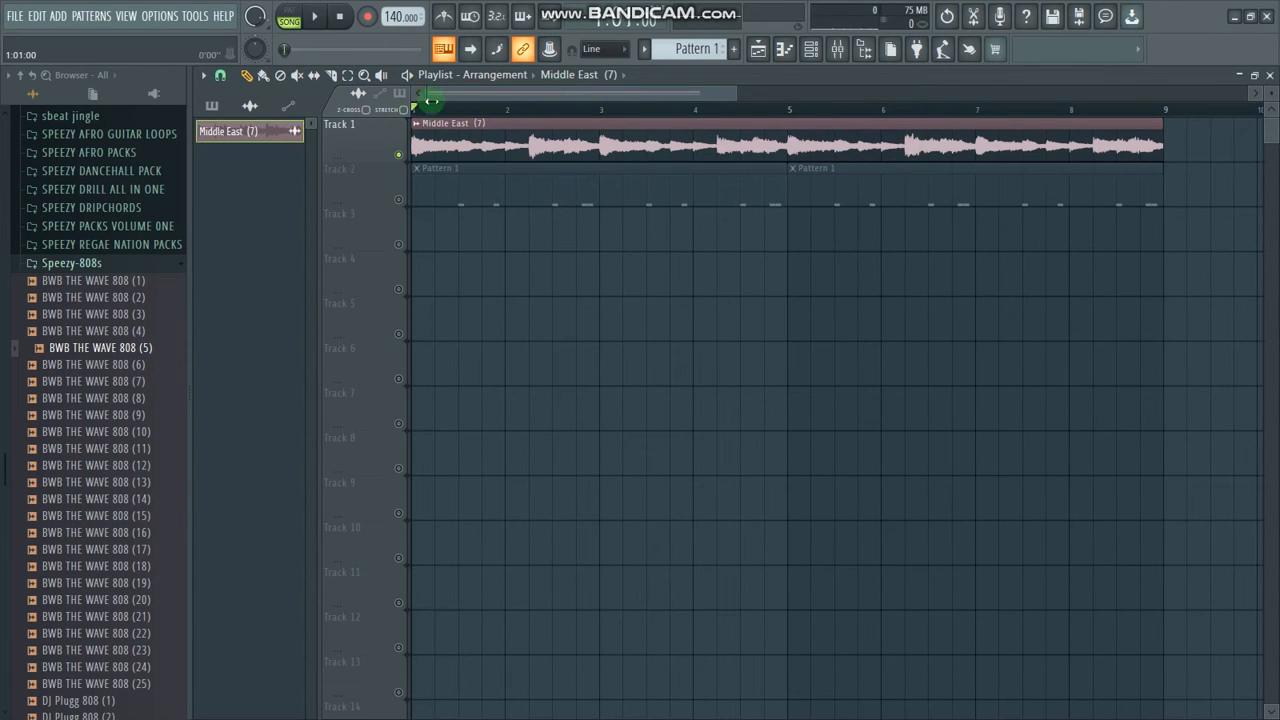
- Reopen the BWB THE WAVE 808 (5) piano roll from the channel rack
click(812, 50)
right_click(367, 456)
click(418, 449)
right_click(372, 452)
click(419, 449)
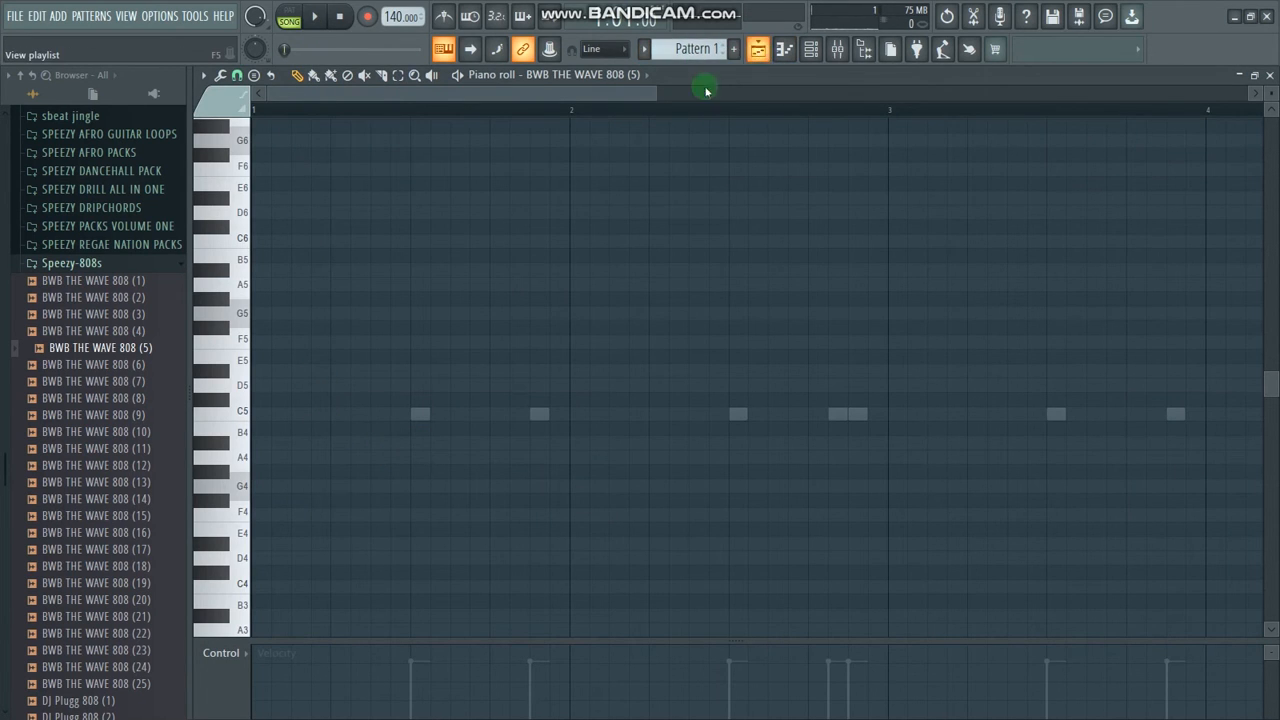
- Place a C5 note at the start of bar 1 in Pattern 1's BWB THE WAVE 808 (5) piano roll and play it
click(400, 201)
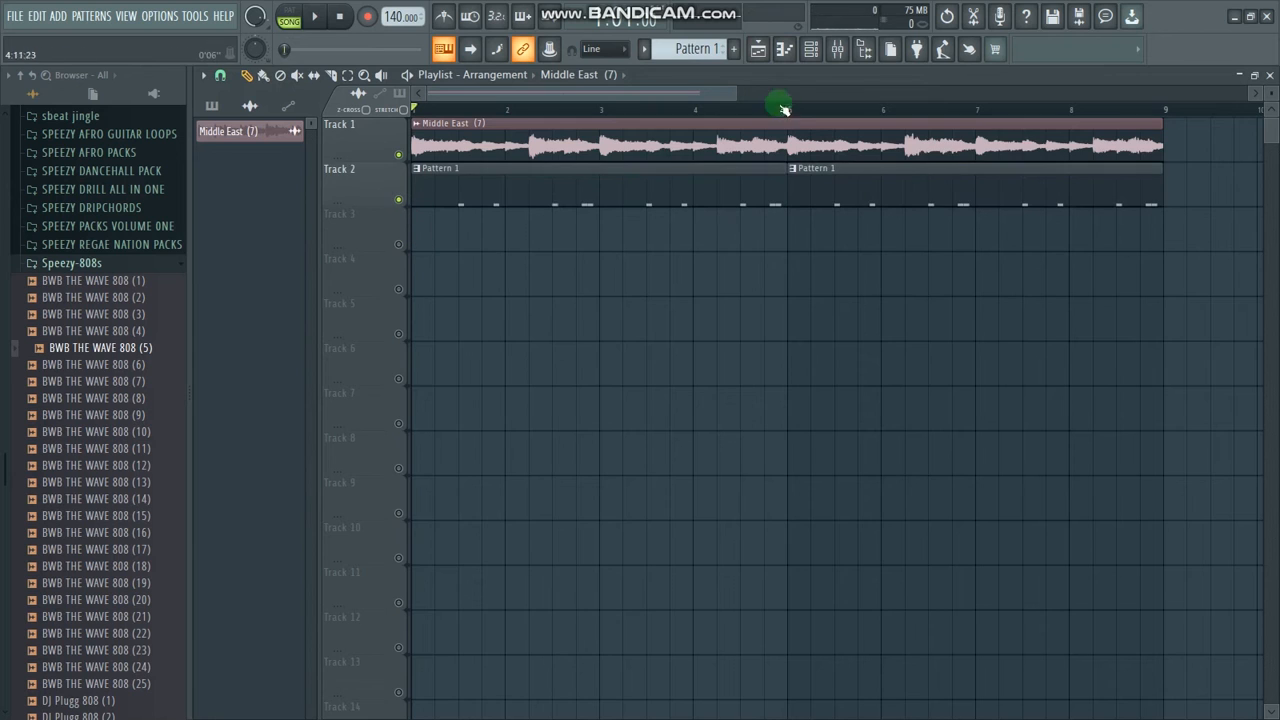
click(811, 54)
right_click(375, 456)
click(366, 446)
right_click(368, 447)
click(424, 448)
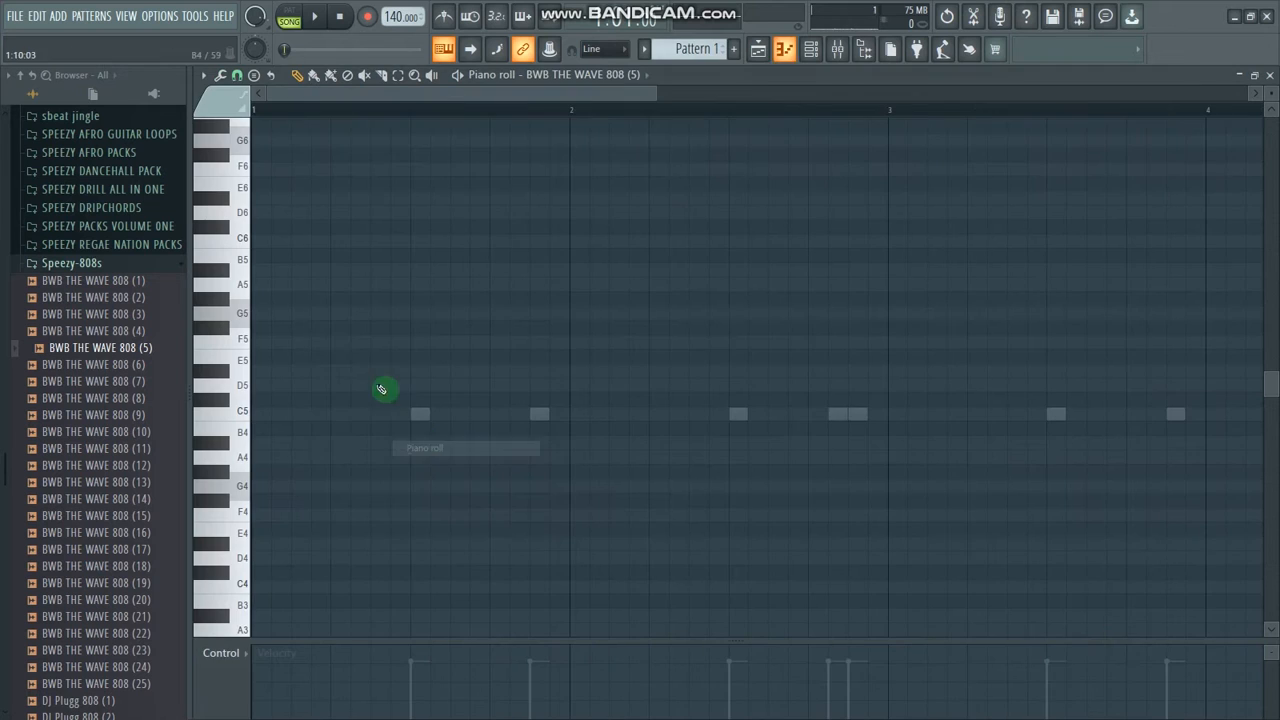
click(251, 413)
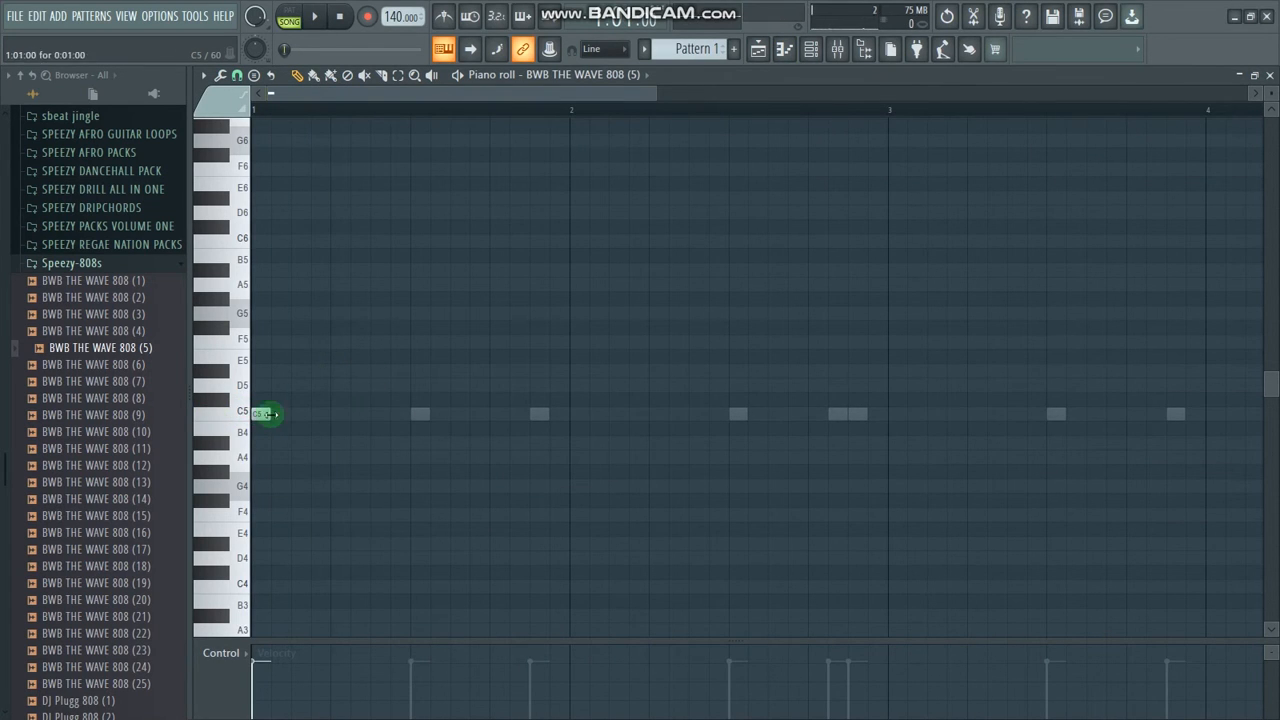
key(space)
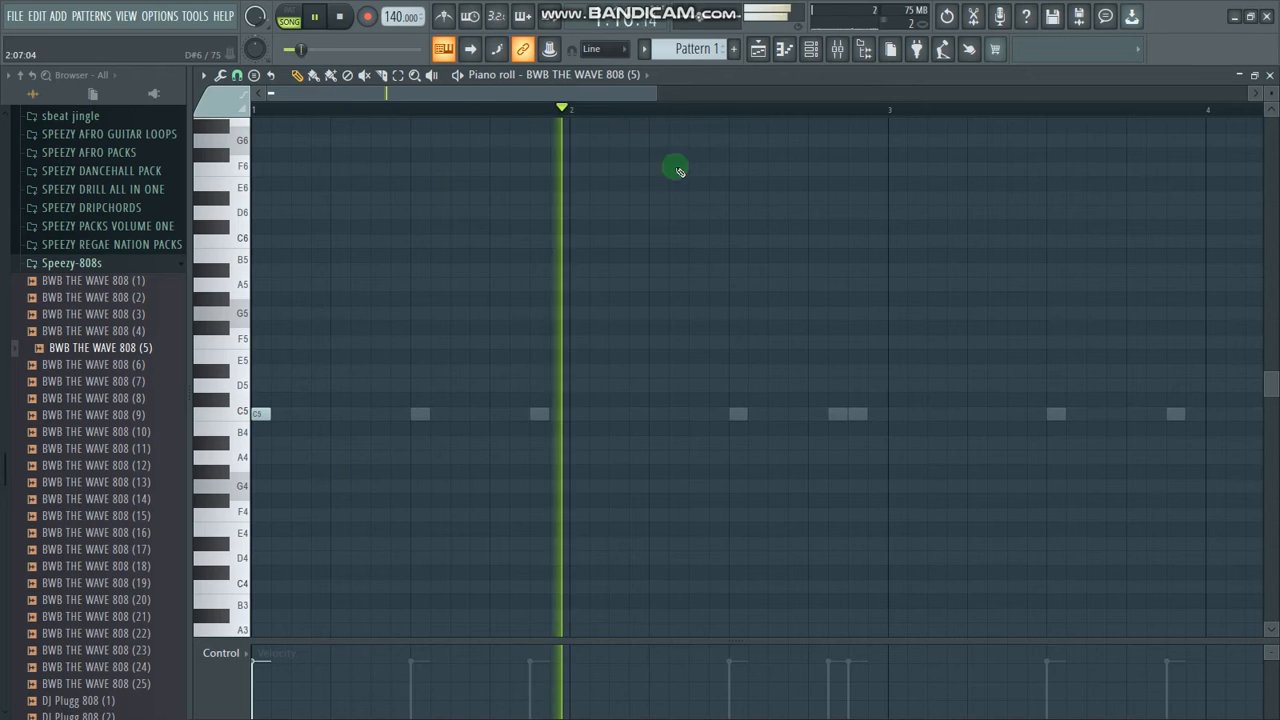
- Place a second C5 808 note at the start of bar 3 in Pattern 1 and play the song to check it
drag(656, 93, 822, 120)
key(space)
click(700, 414)
key(space)
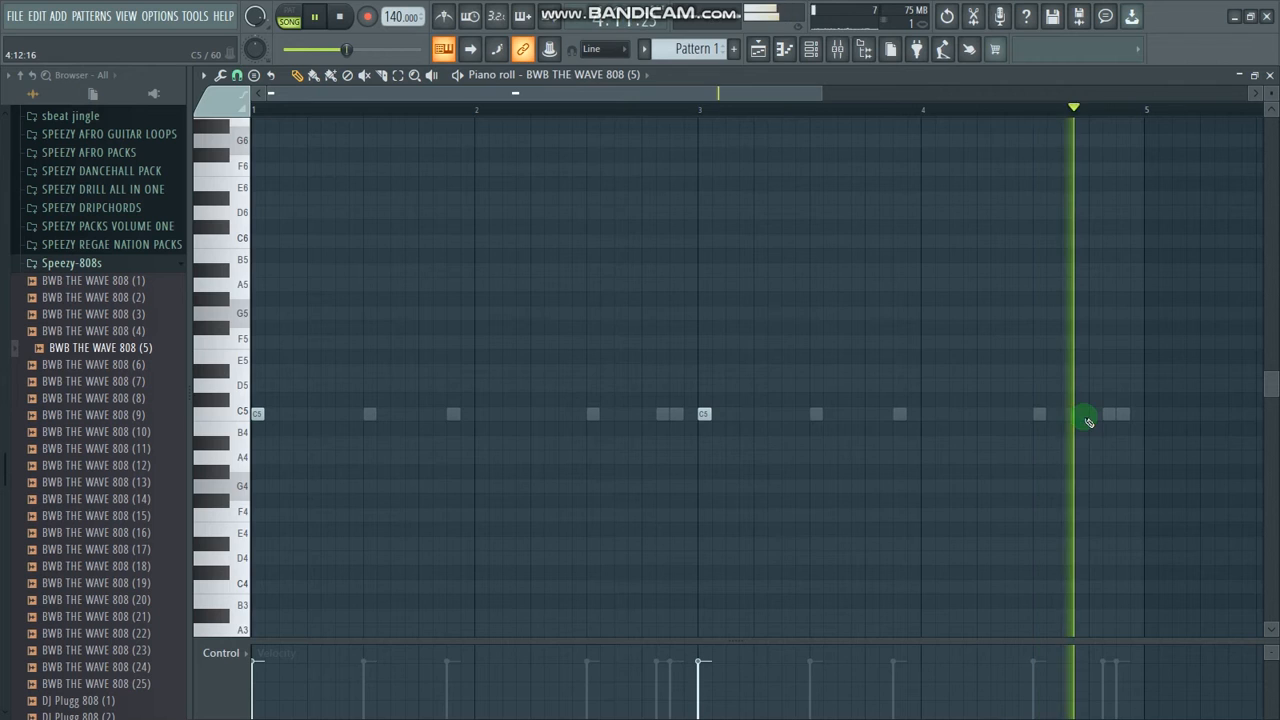
key(space)
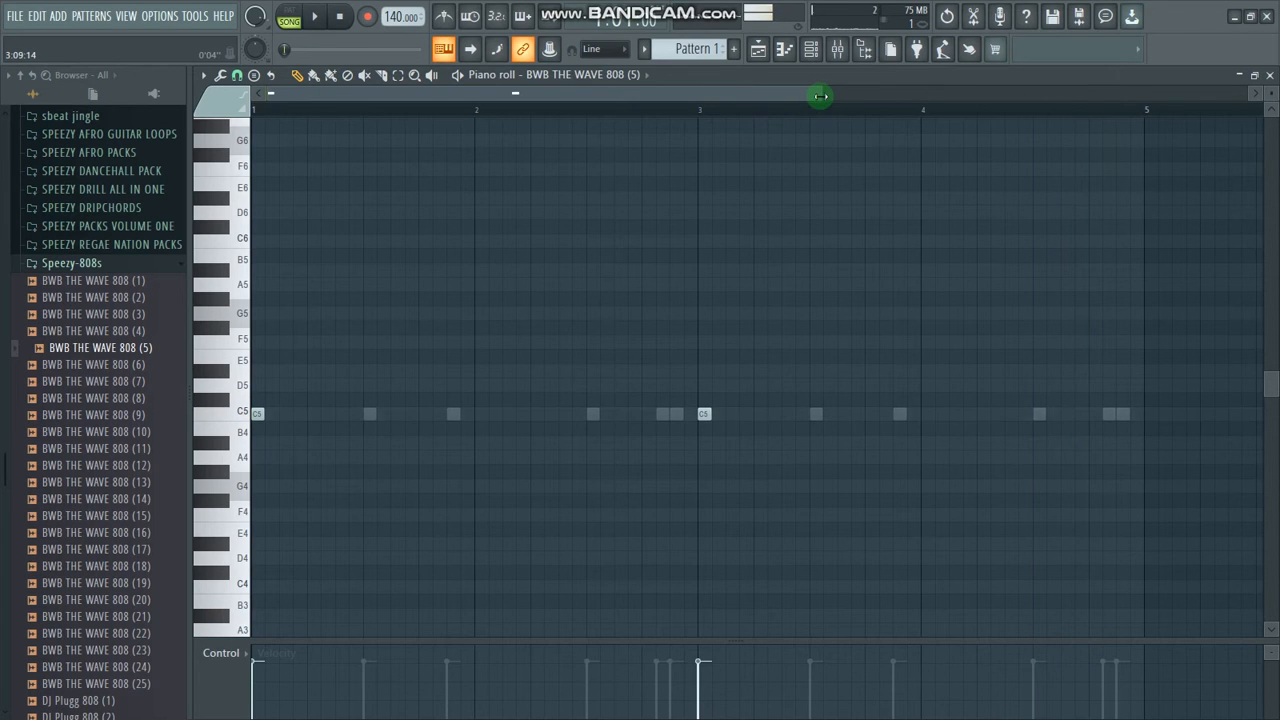
- Delete the two BWB THE WAVE 808 (5) notes from Pattern 1
drag(820, 96, 817, 94)
click(758, 50)
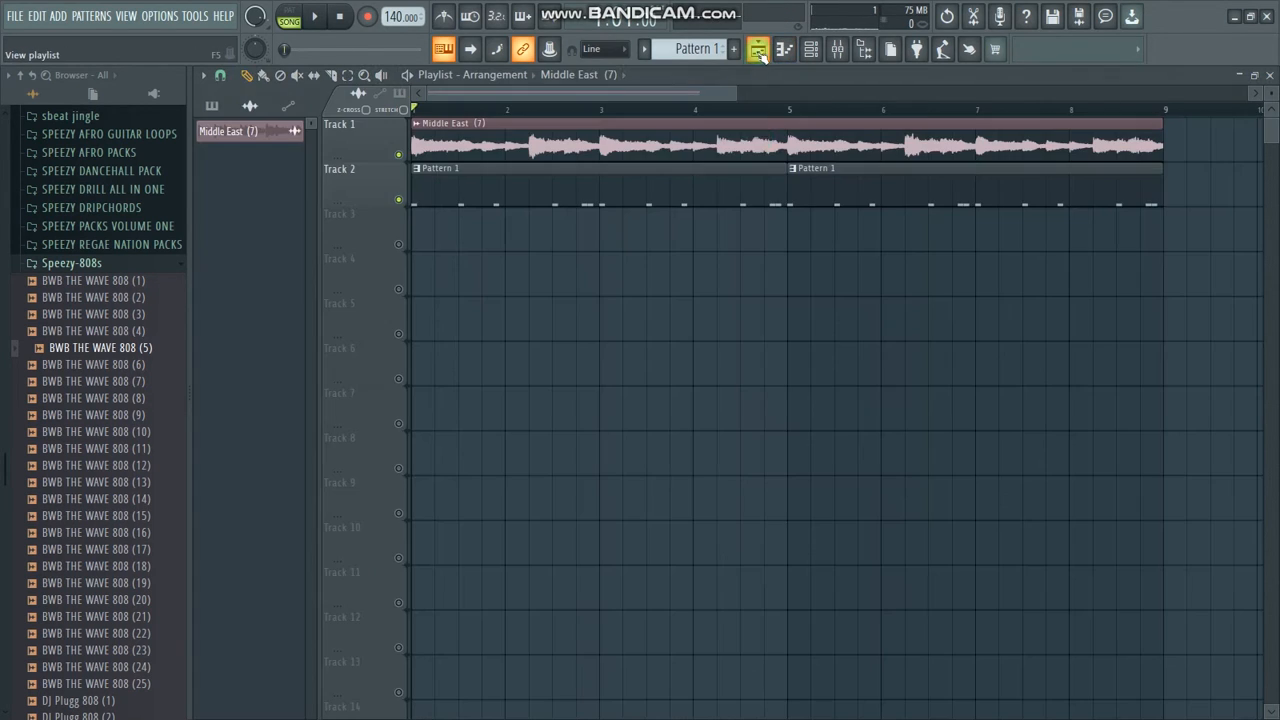
click(812, 50)
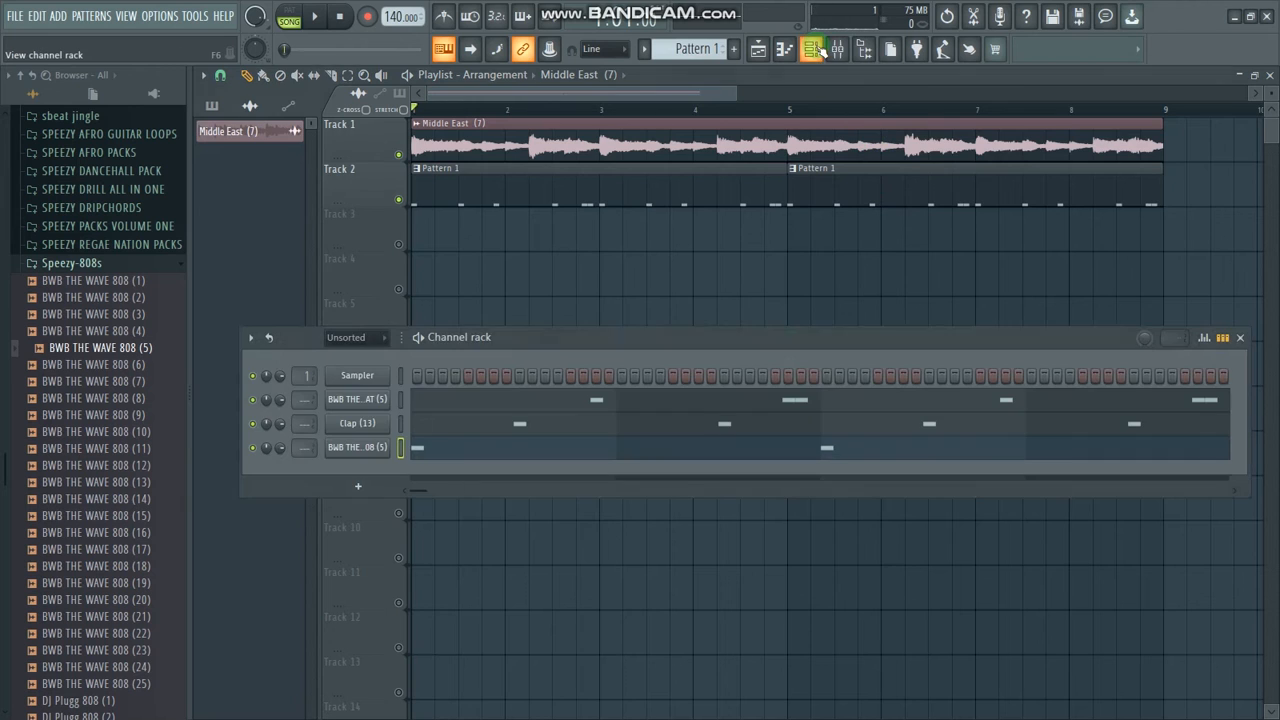
click(781, 449)
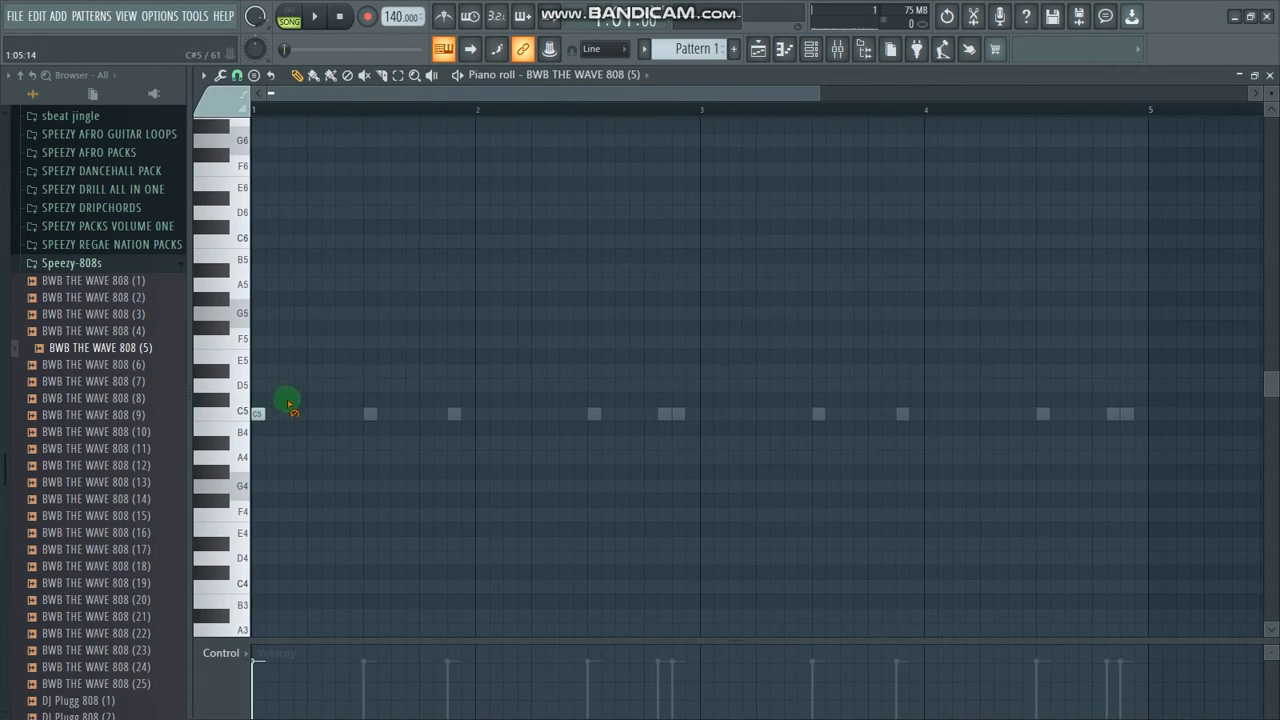
click(812, 54)
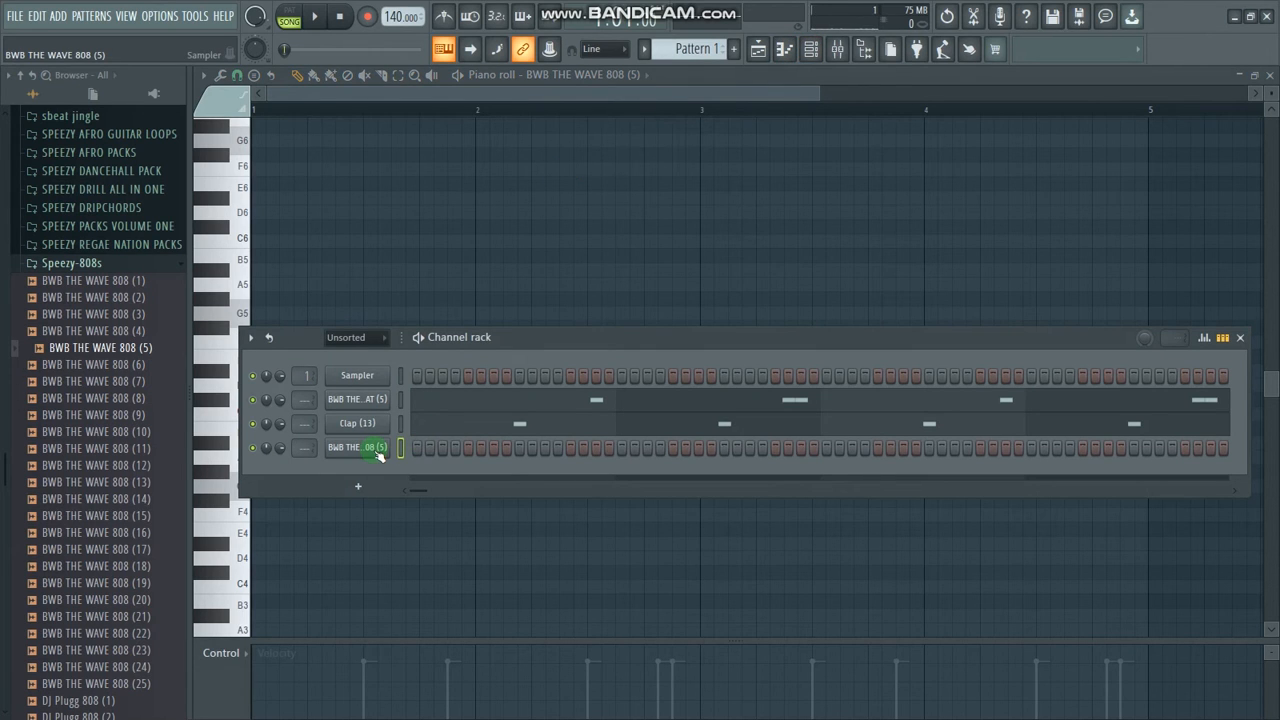
- Switch to the empty Pattern 2 and place it on Track 3 of the playlist at bar 1
scroll(686, 60, down, 1)
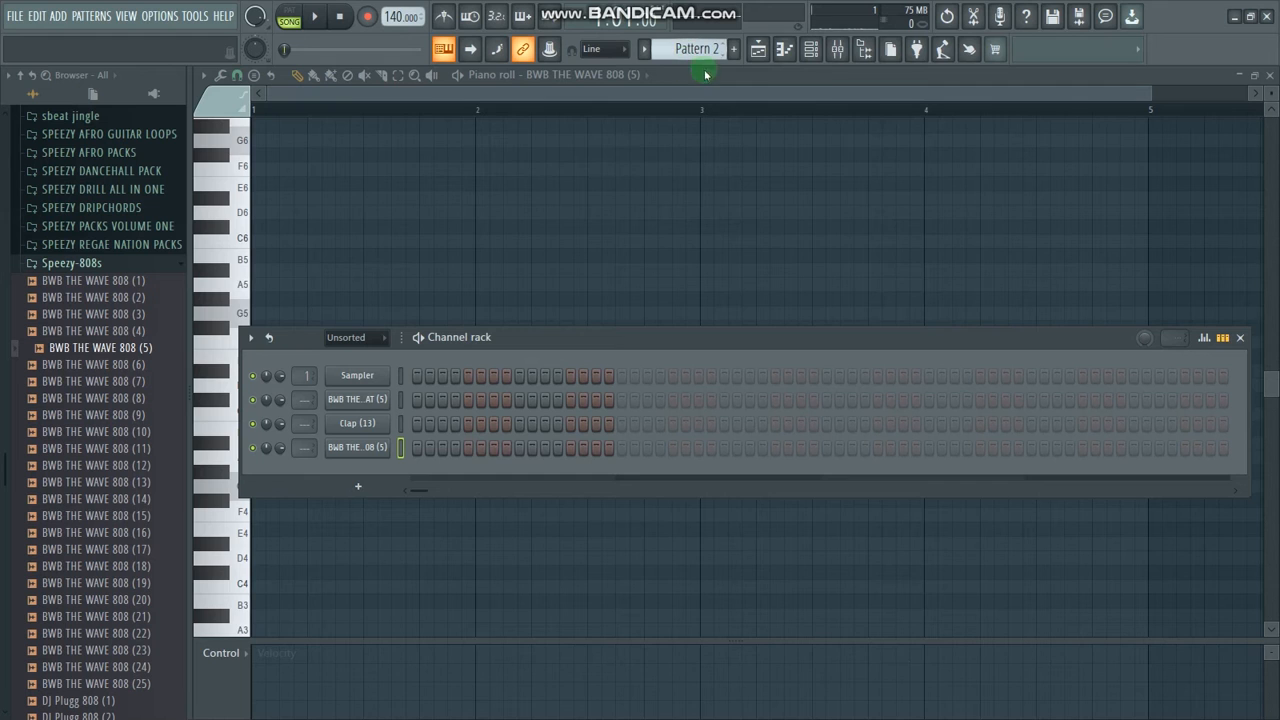
click(758, 52)
click(434, 227)
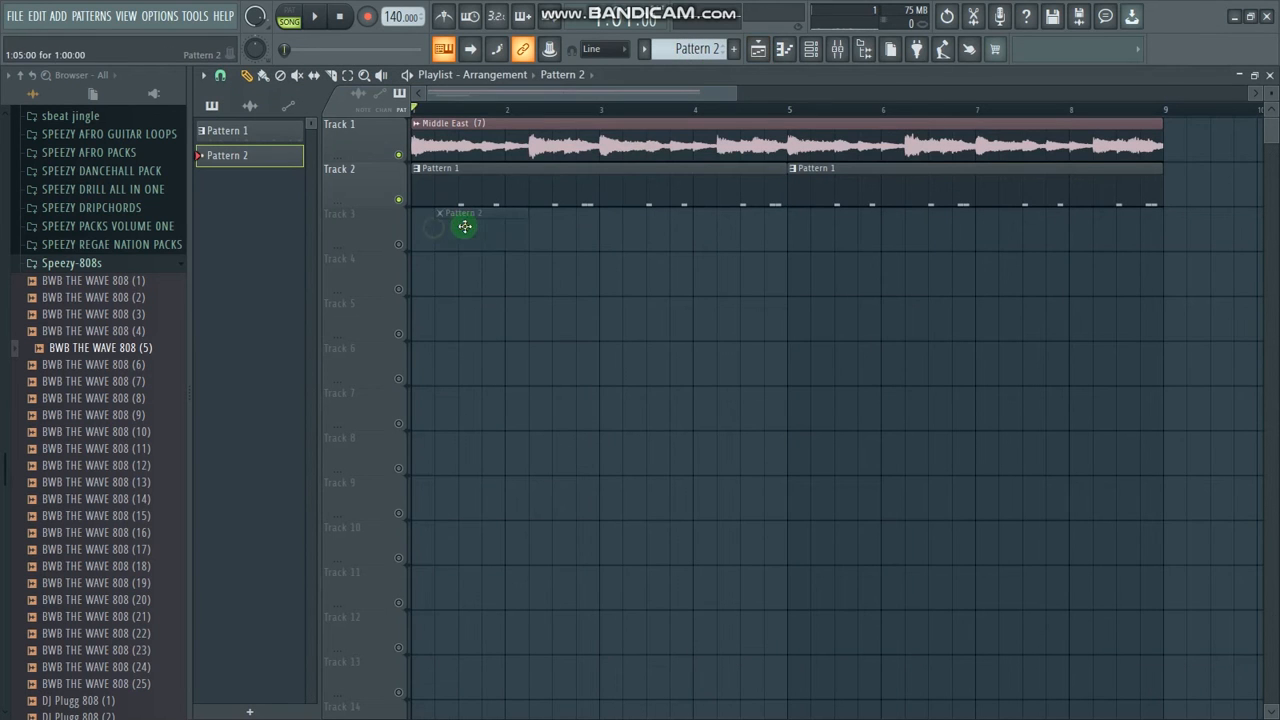
click(398, 238)
click(811, 50)
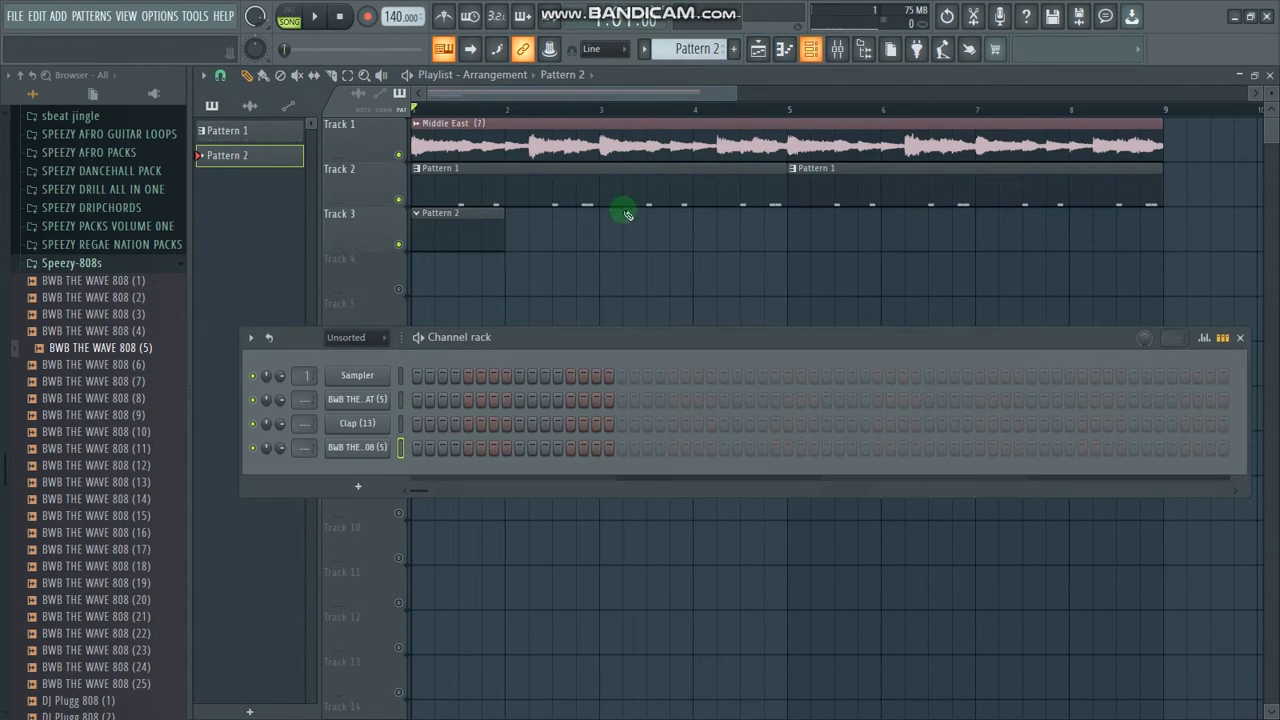
- Place a C5 note at the start of bar 1 in Pattern 2's BWB THE WAVE 808 (5) piano roll and play it
right_click(352, 447)
click(362, 447)
right_click(362, 447)
click(420, 443)
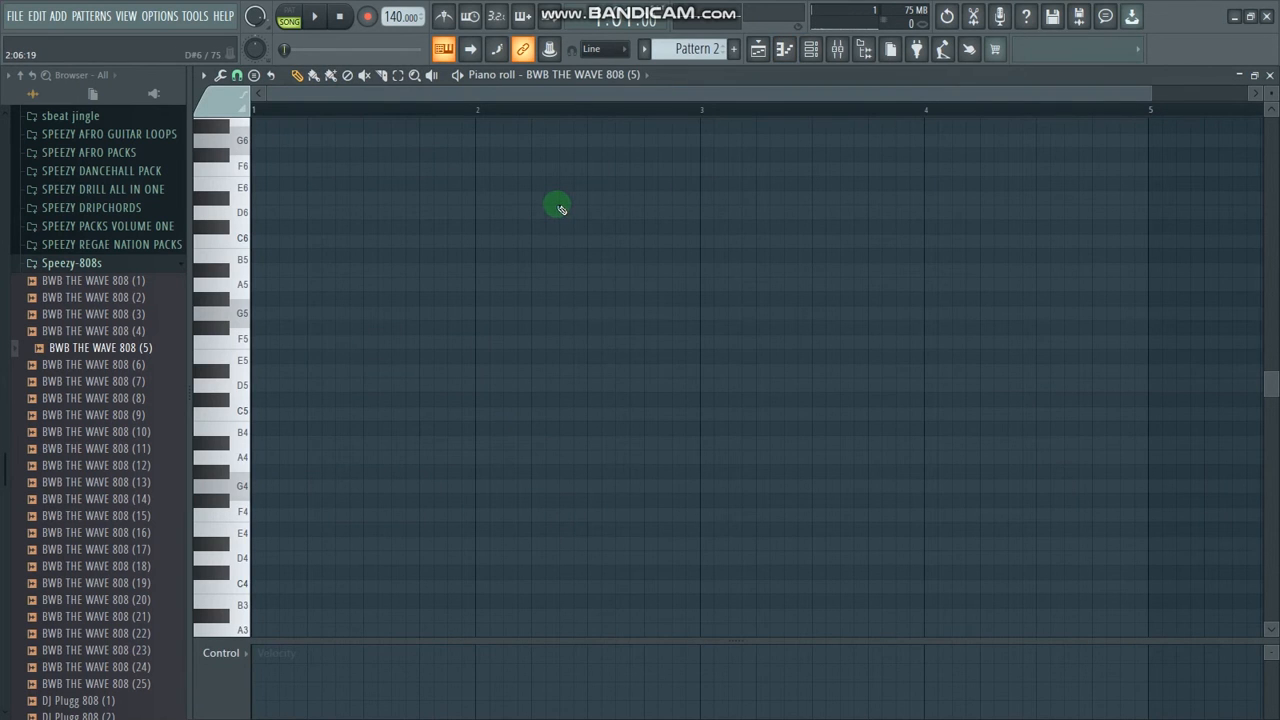
key(q)
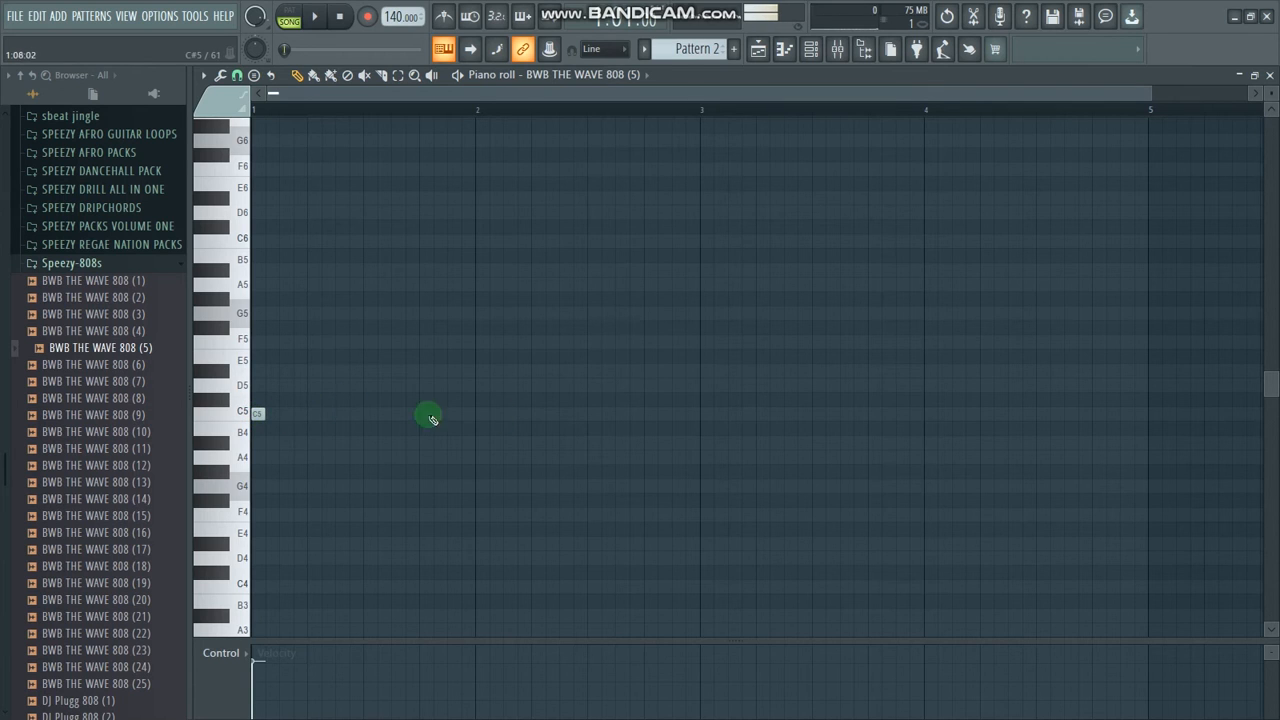
key(space)
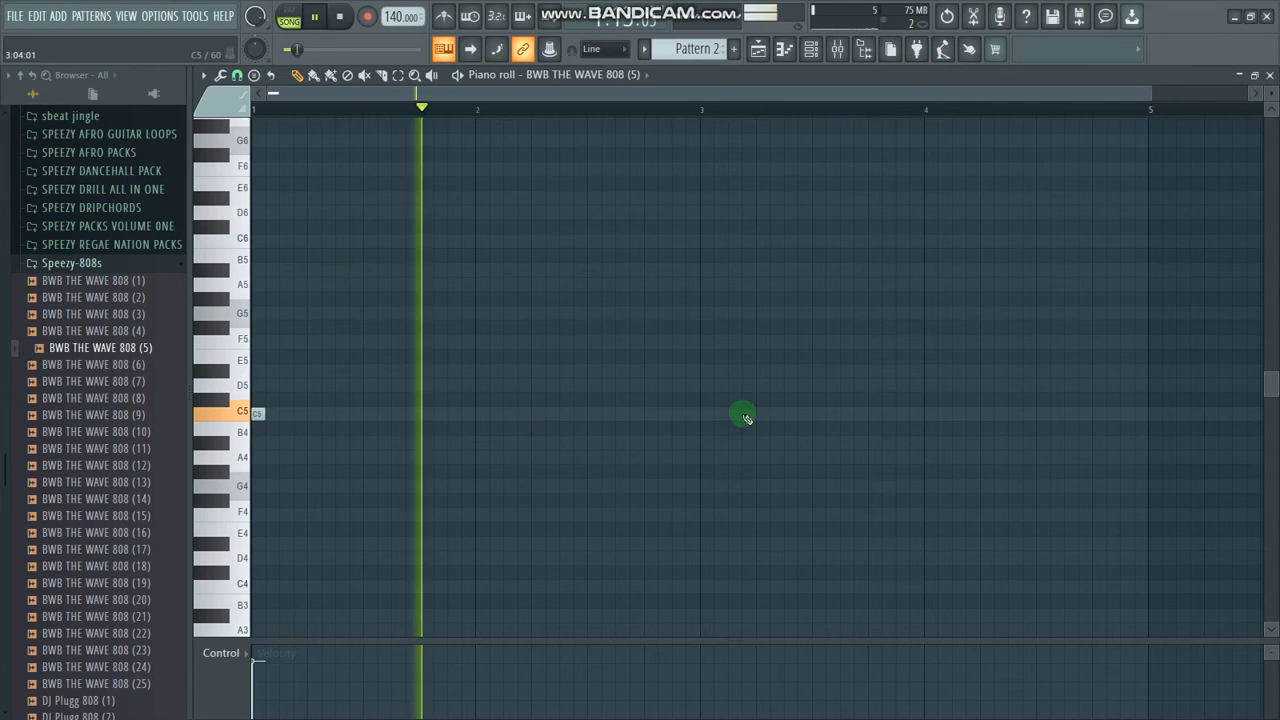
- Add C5 808 notes at the starts of bars 3 and 5 in Pattern 2 while listening to the melody
key(q)
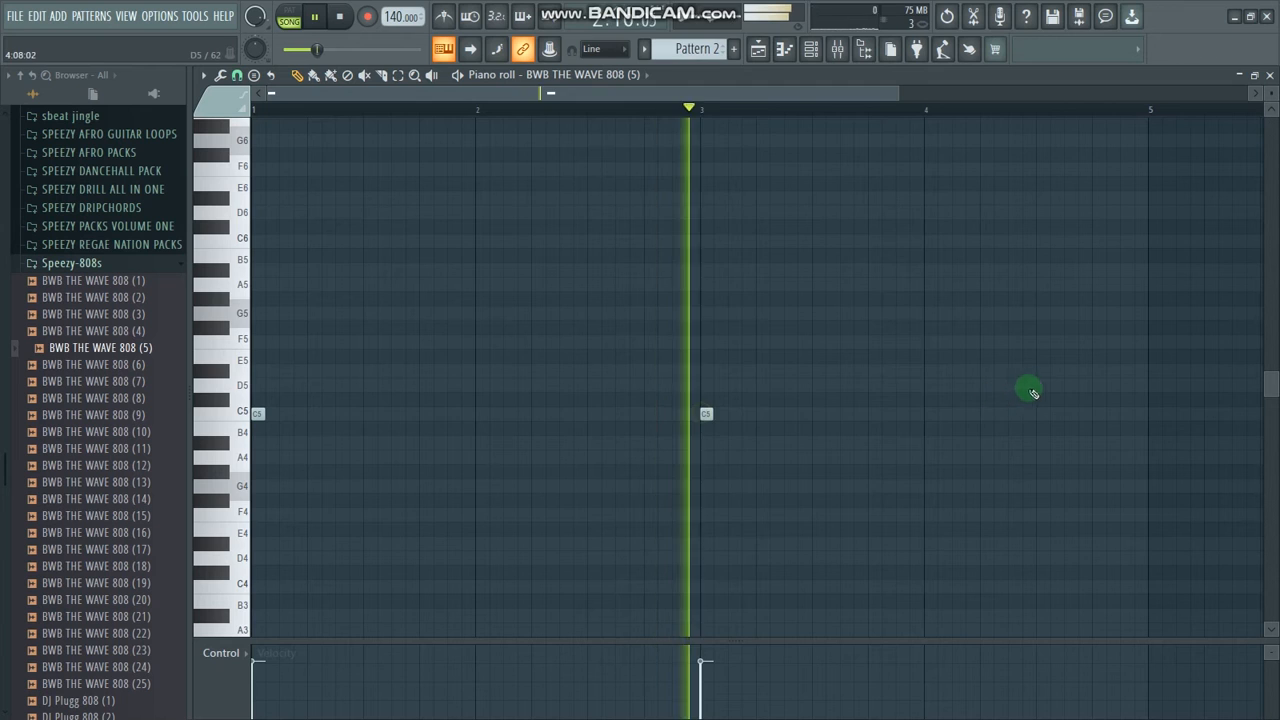
drag(800, 95, 986, 114)
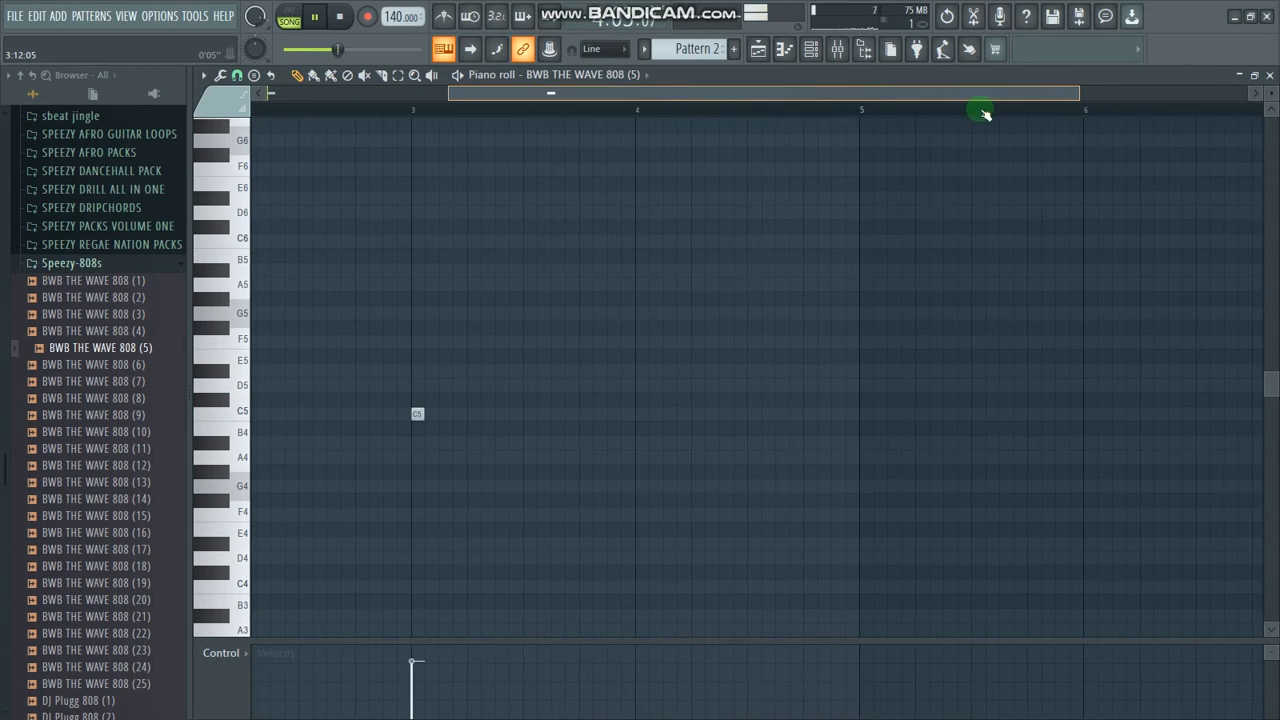
drag(897, 116, 810, 124)
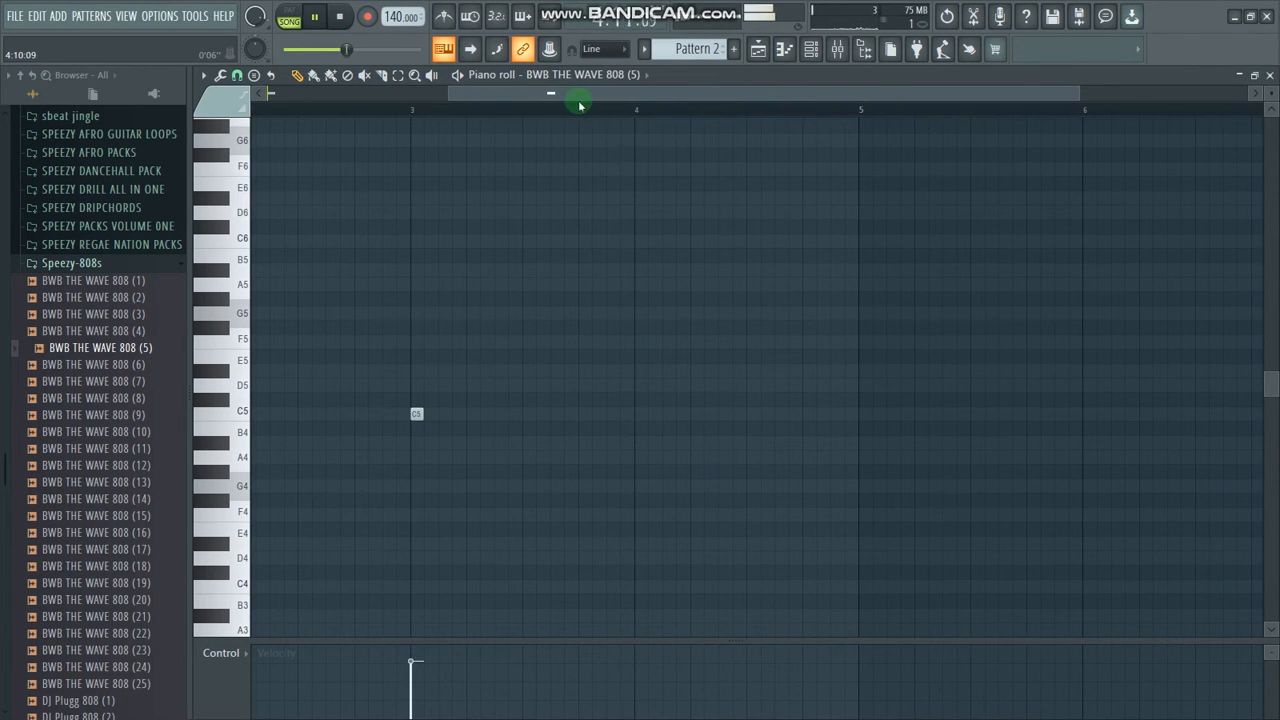
drag(451, 92, 268, 92)
key(space)
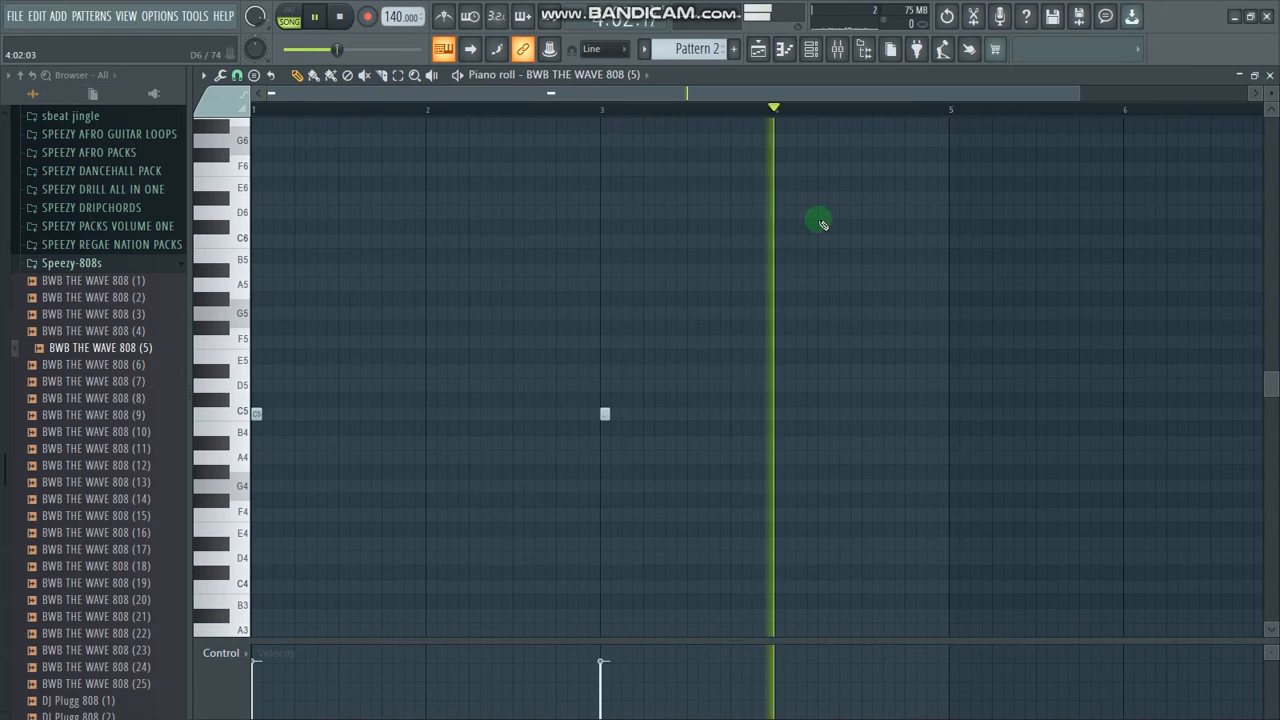
click(953, 416)
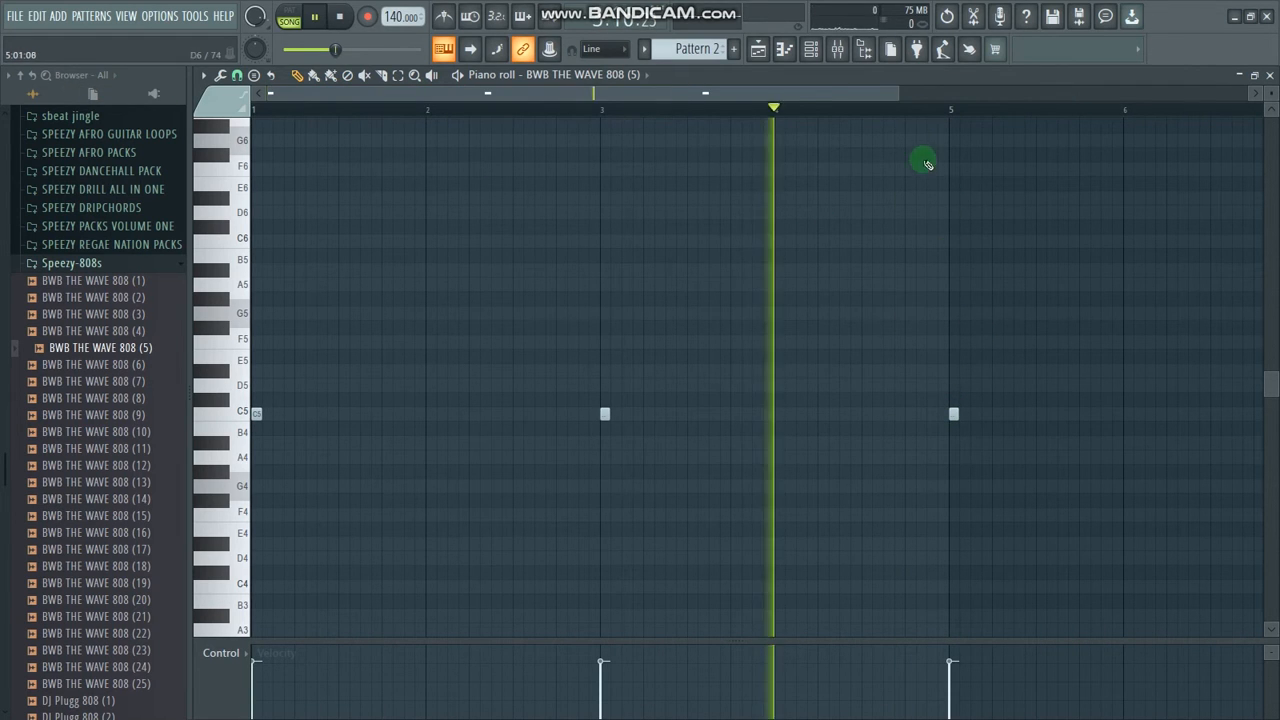
- Duplicate the 808 notes of bars 1 to 4 into bars 5 to 8, then clear the selection
drag(912, 93, 1192, 172)
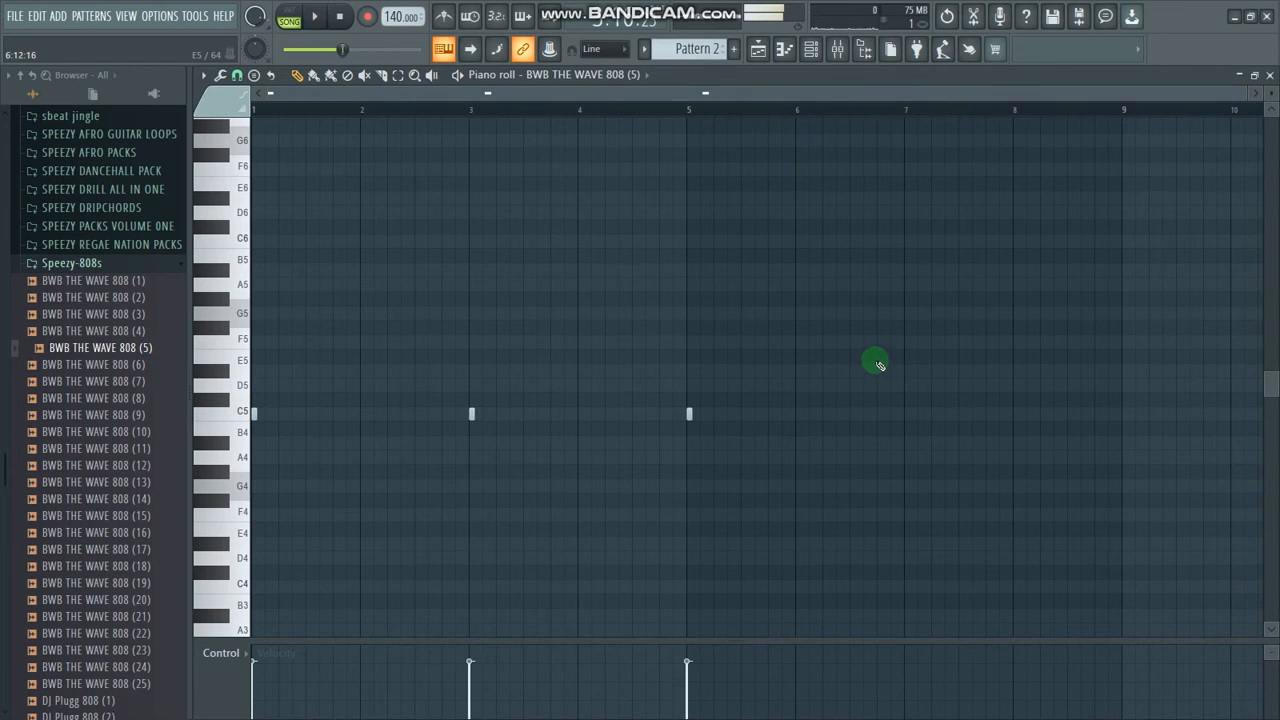
key(space)
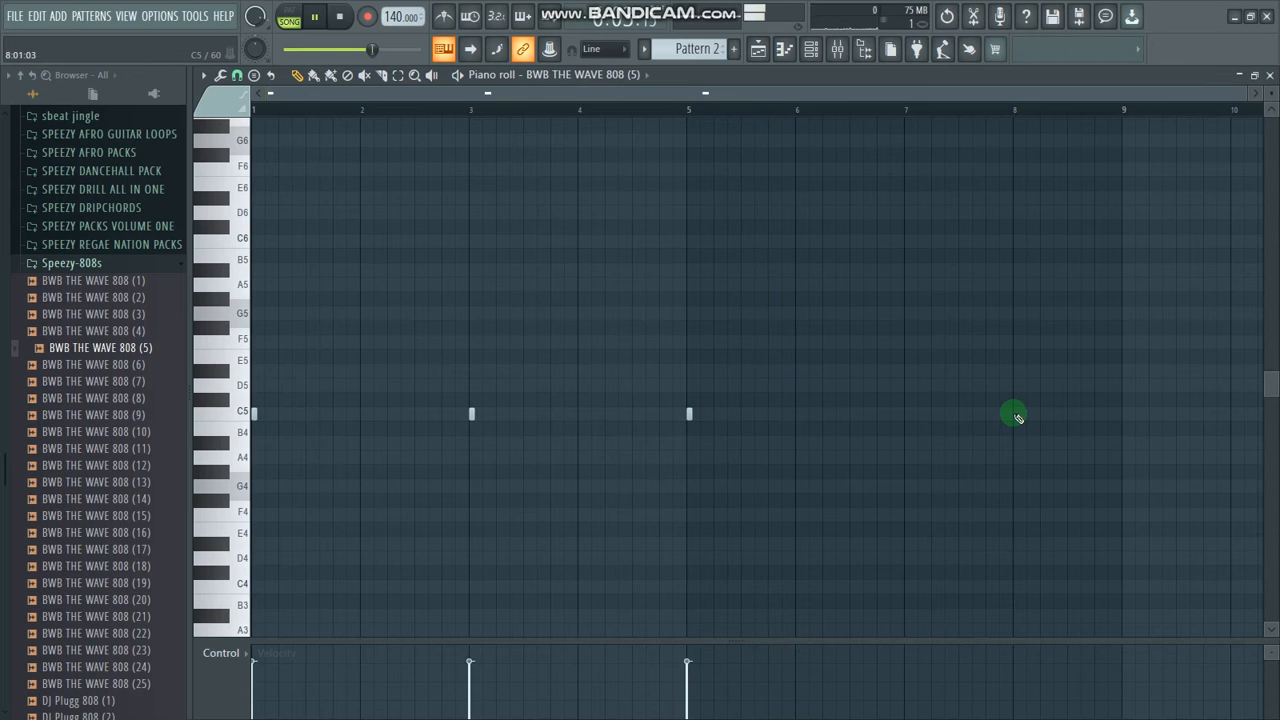
key(space)
drag(691, 122, 90, 200)
key(ctrl+b)
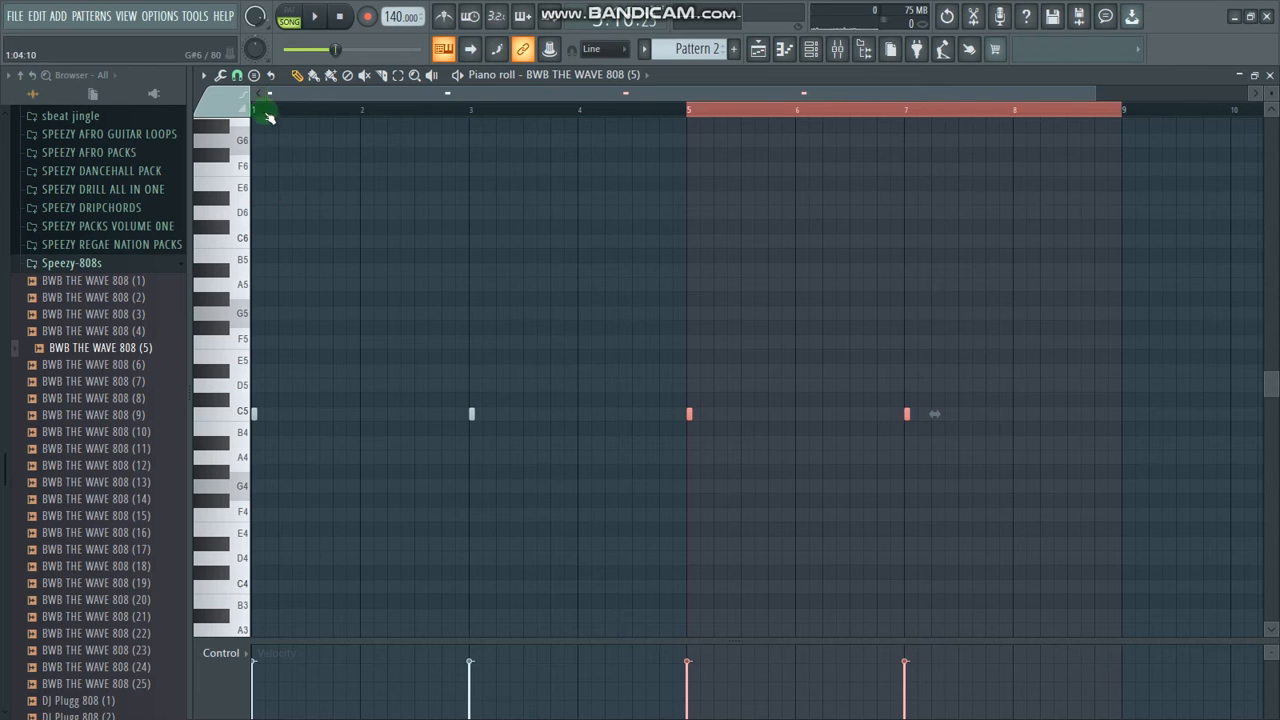
click(930, 162)
- Lengthen all the 808 notes to one beat and play the opening bars to check them
drag(1100, 107, 668, 120)
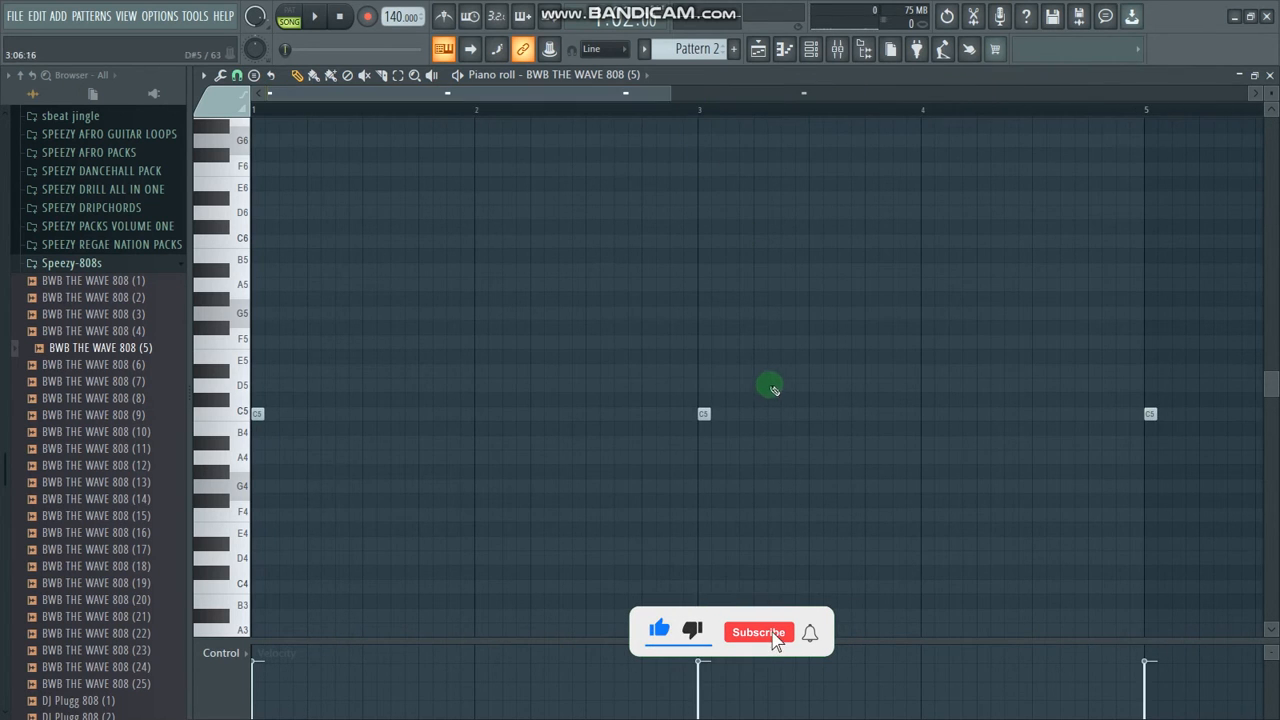
key(ctrl+a)
drag(708, 415, 749, 417)
key(space)
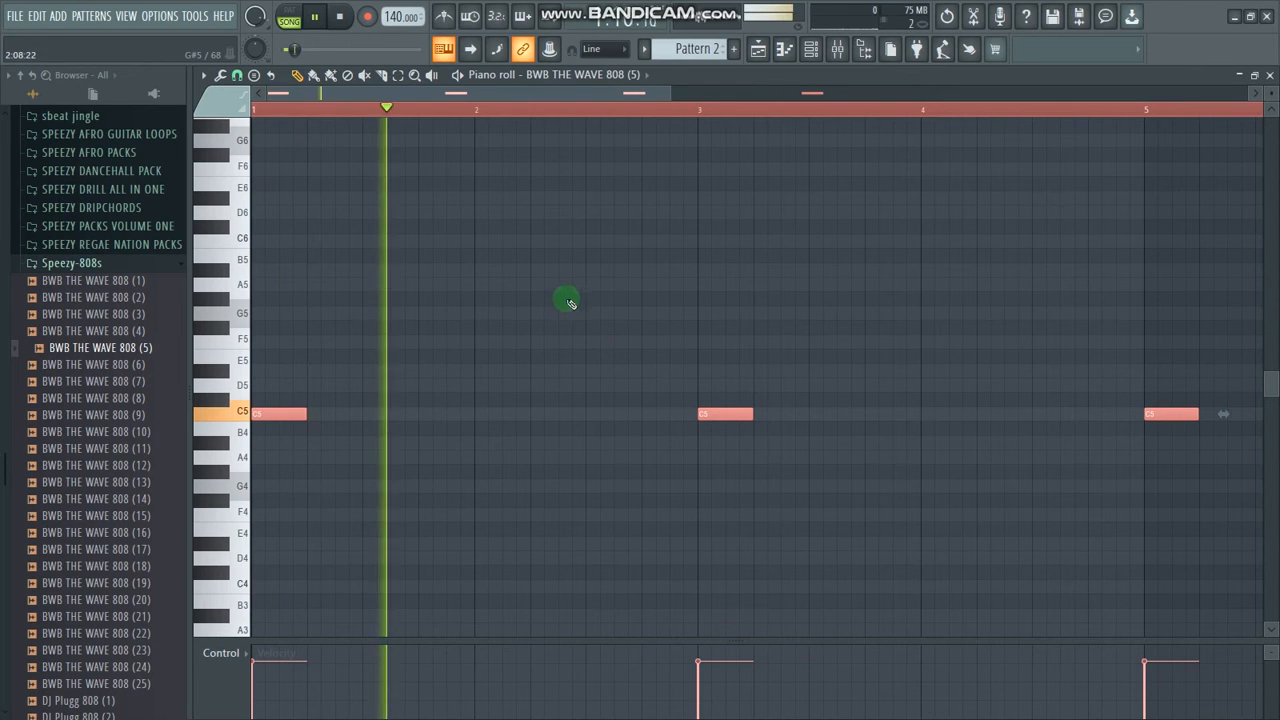
key(space)
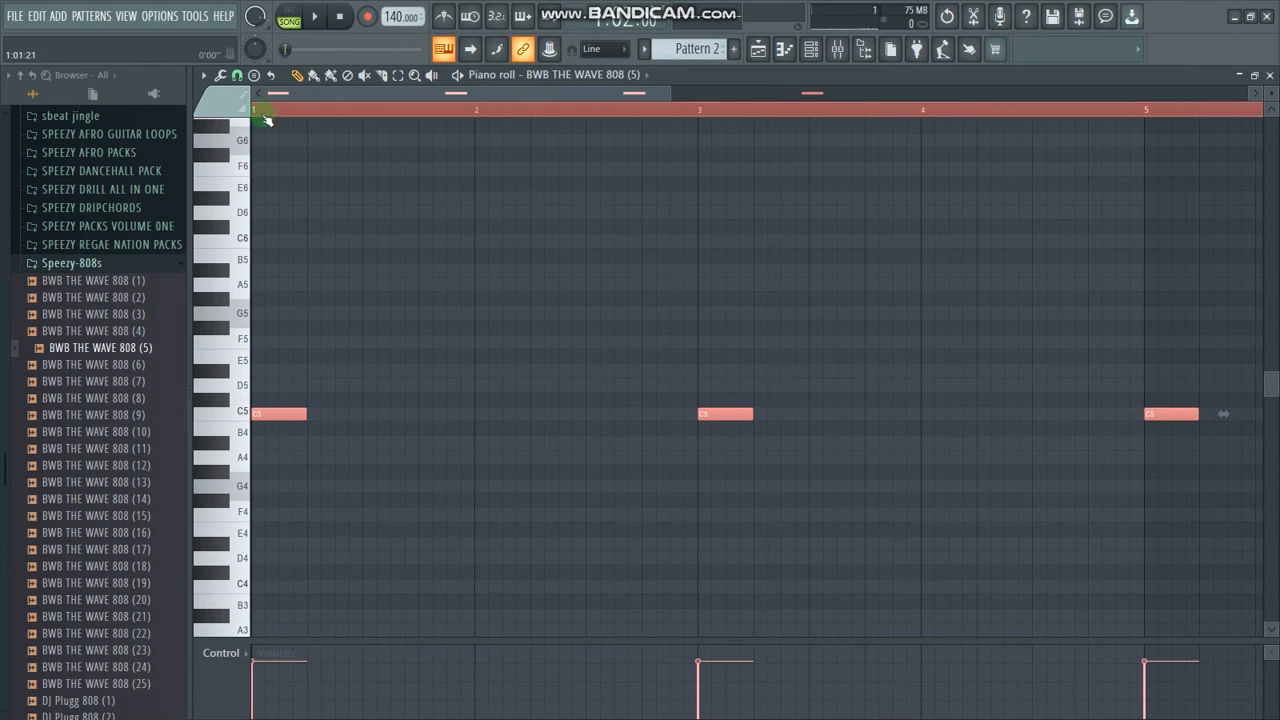
key(space)
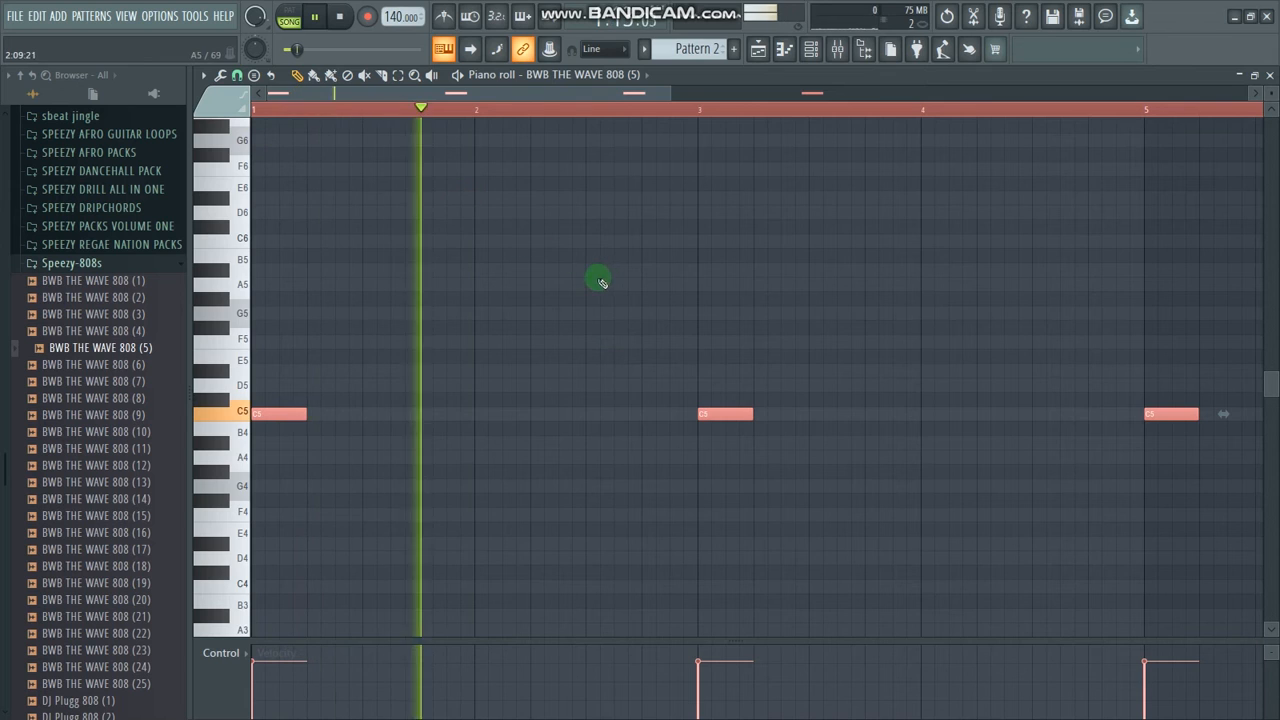
key(space)
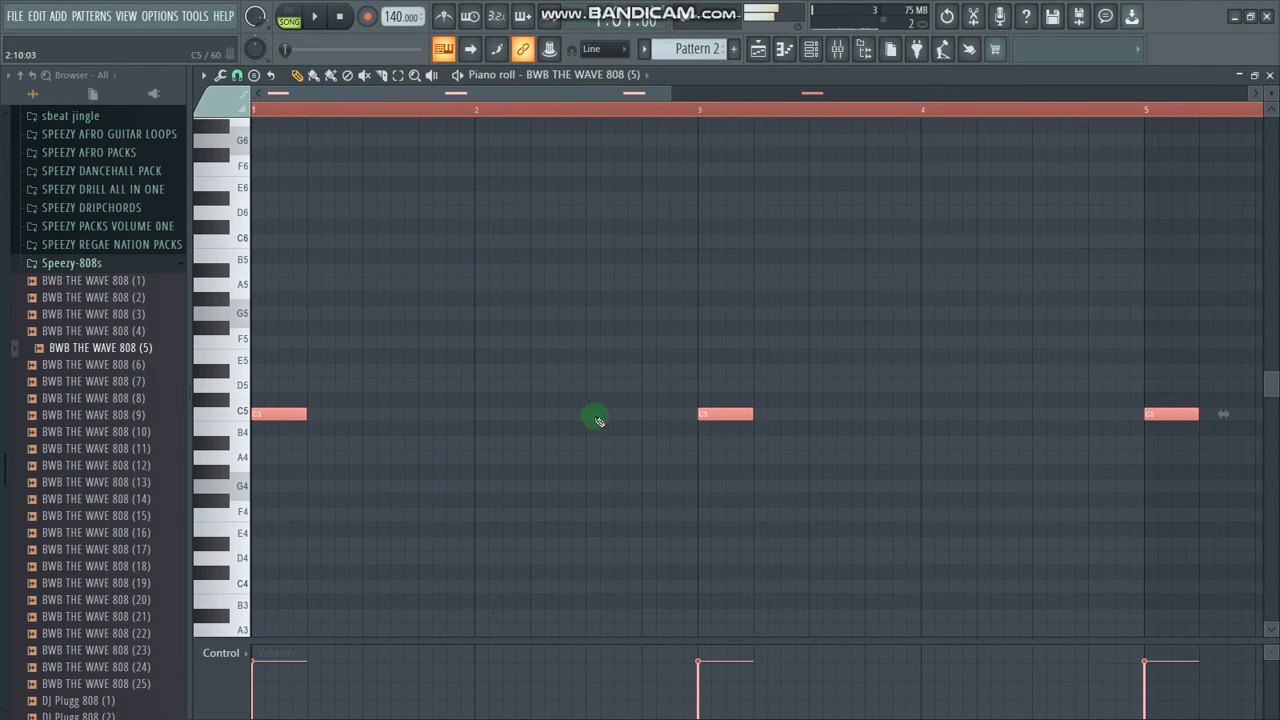
- Place a one-beat 808 note on the third beat of bar 2 at D5 and play it with the melody
click(594, 372)
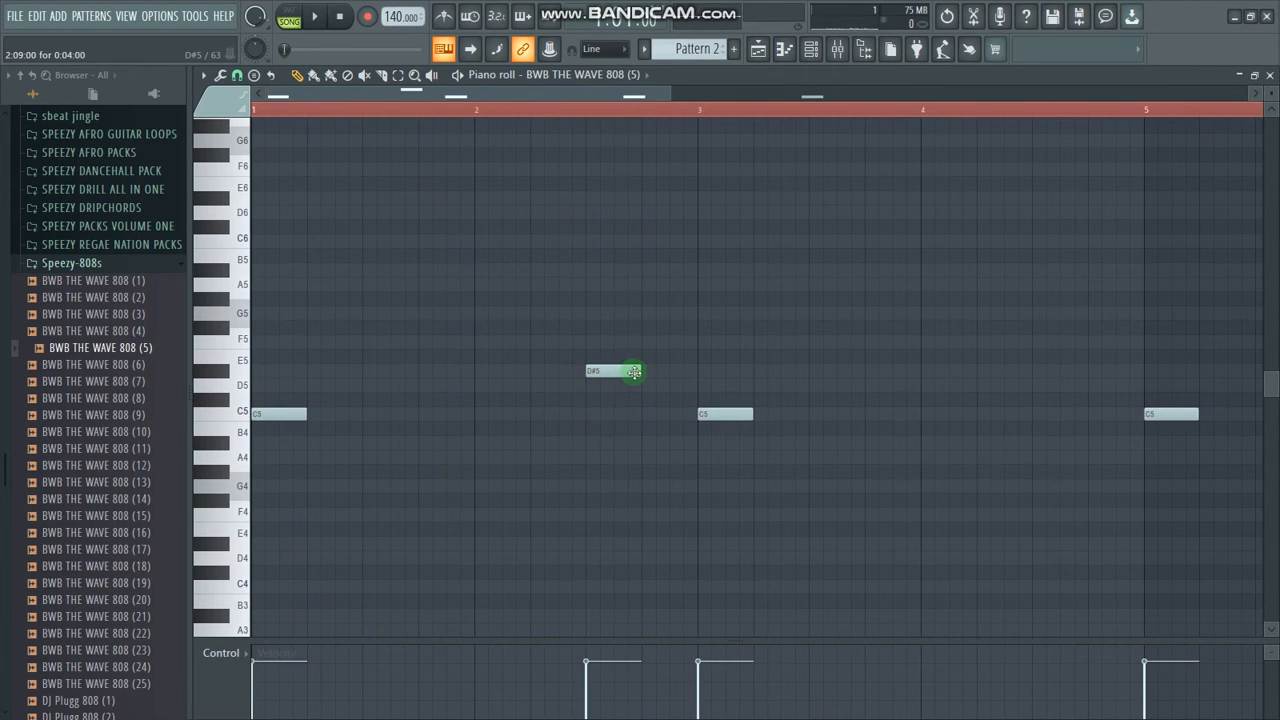
drag(618, 372, 611, 400)
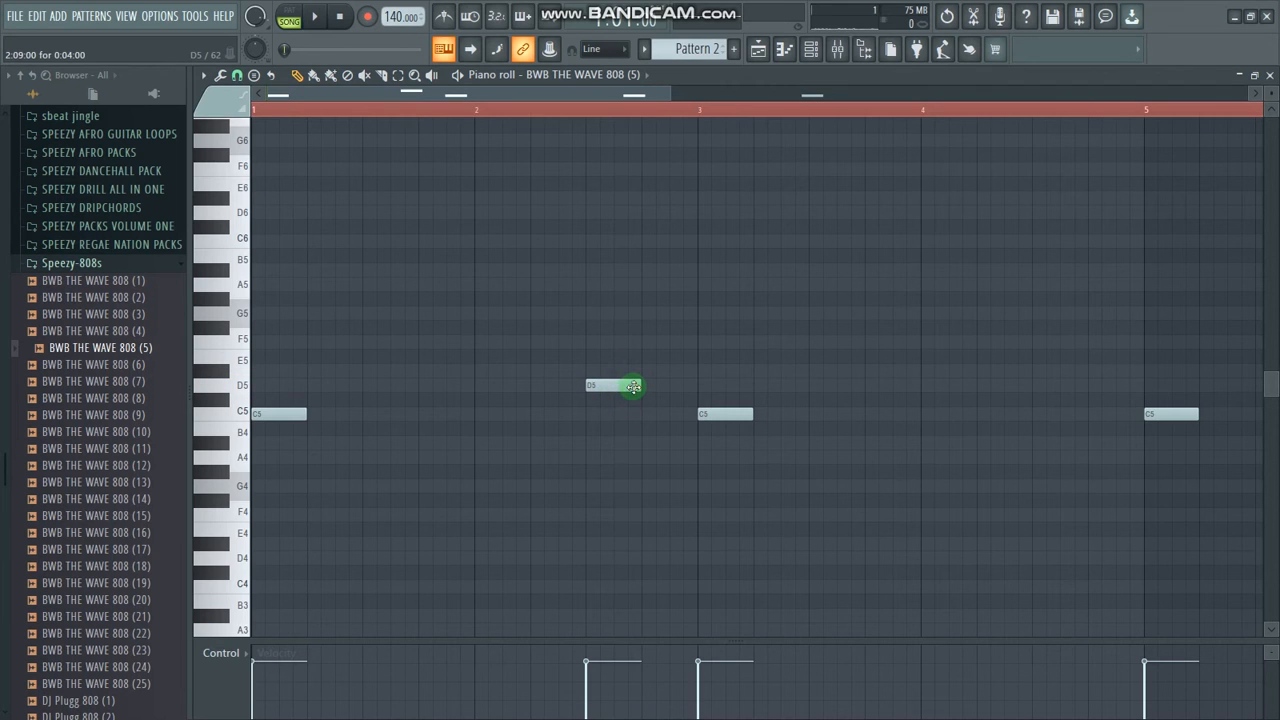
key(space)
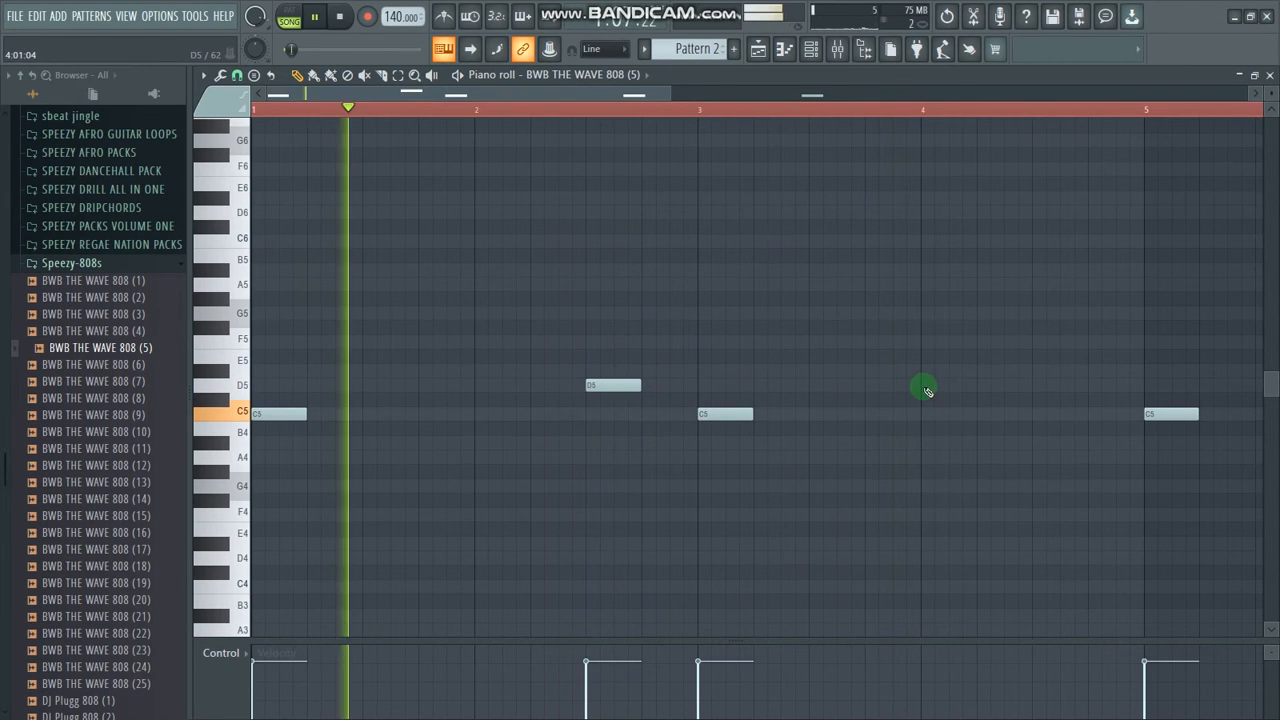
- Try an extra one-beat C5 note on the third and fourth beats of bar 1 during playback, then remove it
click(386, 419)
key(space)
key(space)
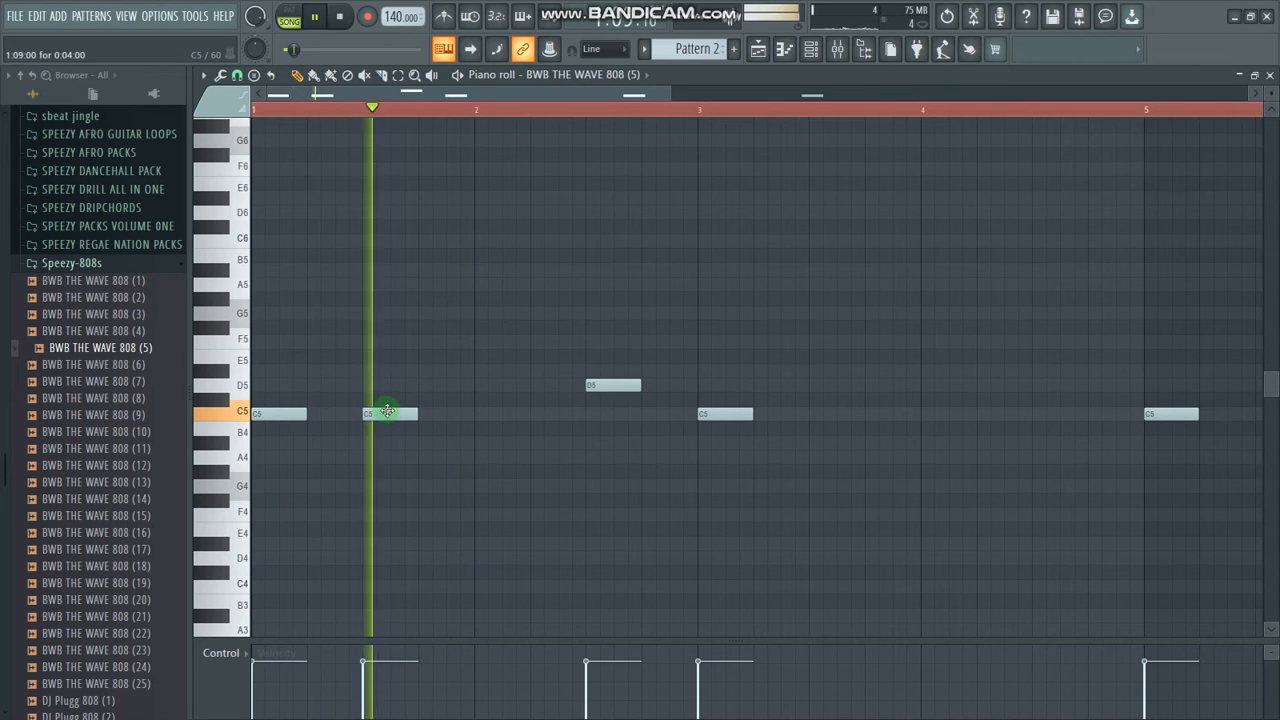
drag(386, 419, 461, 412)
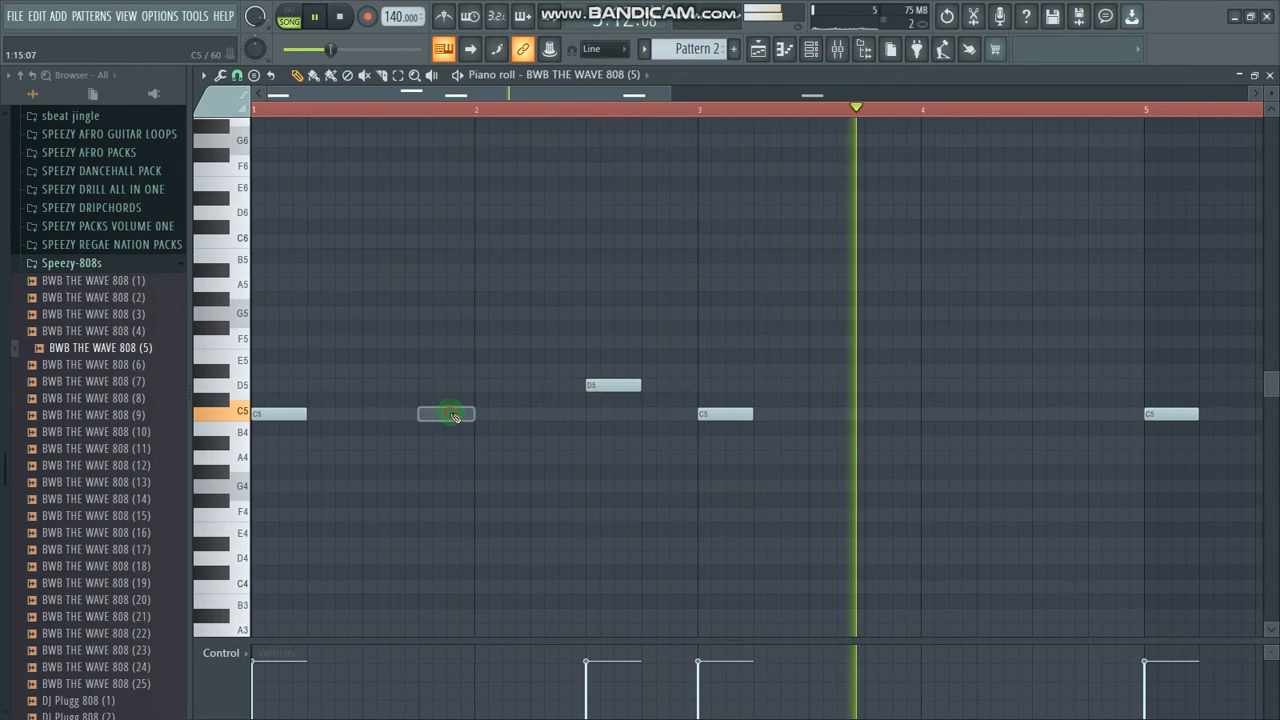
right_click(448, 414)
drag(666, 94, 997, 117)
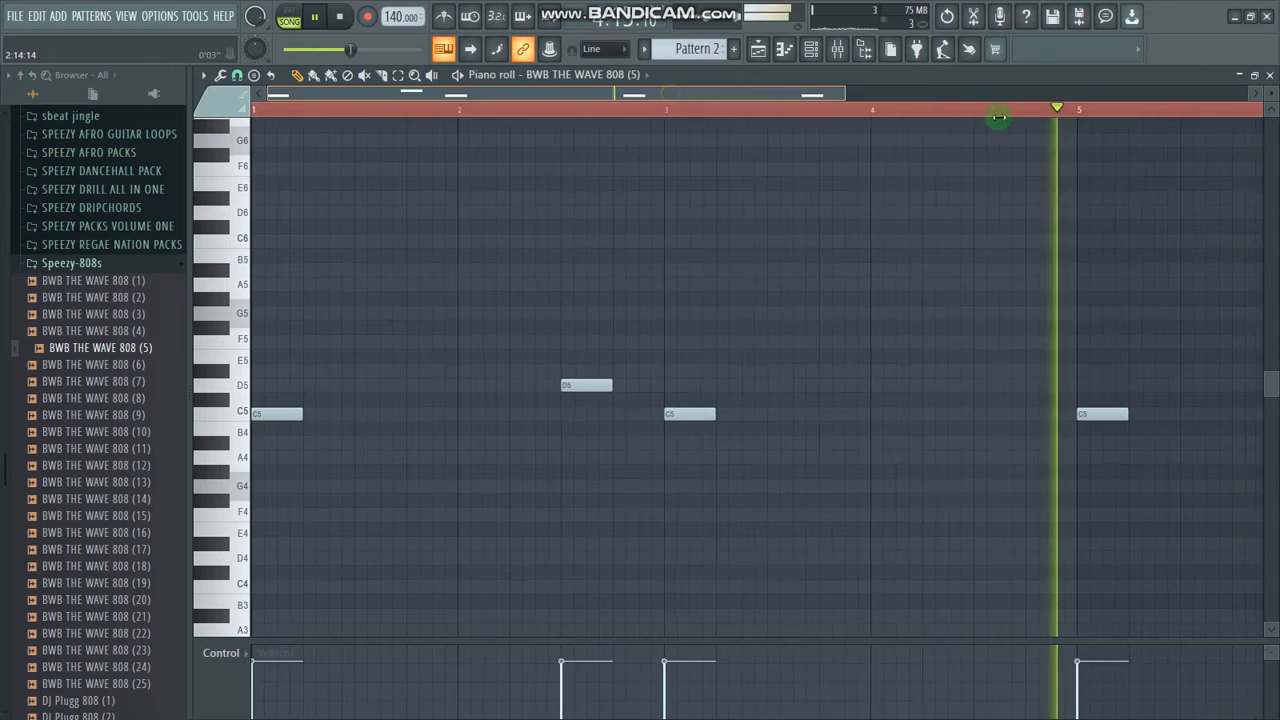
- Place a one-beat 808 note on the third beat of bar 6 at D#5, play it, and clear the time selection
click(940, 372)
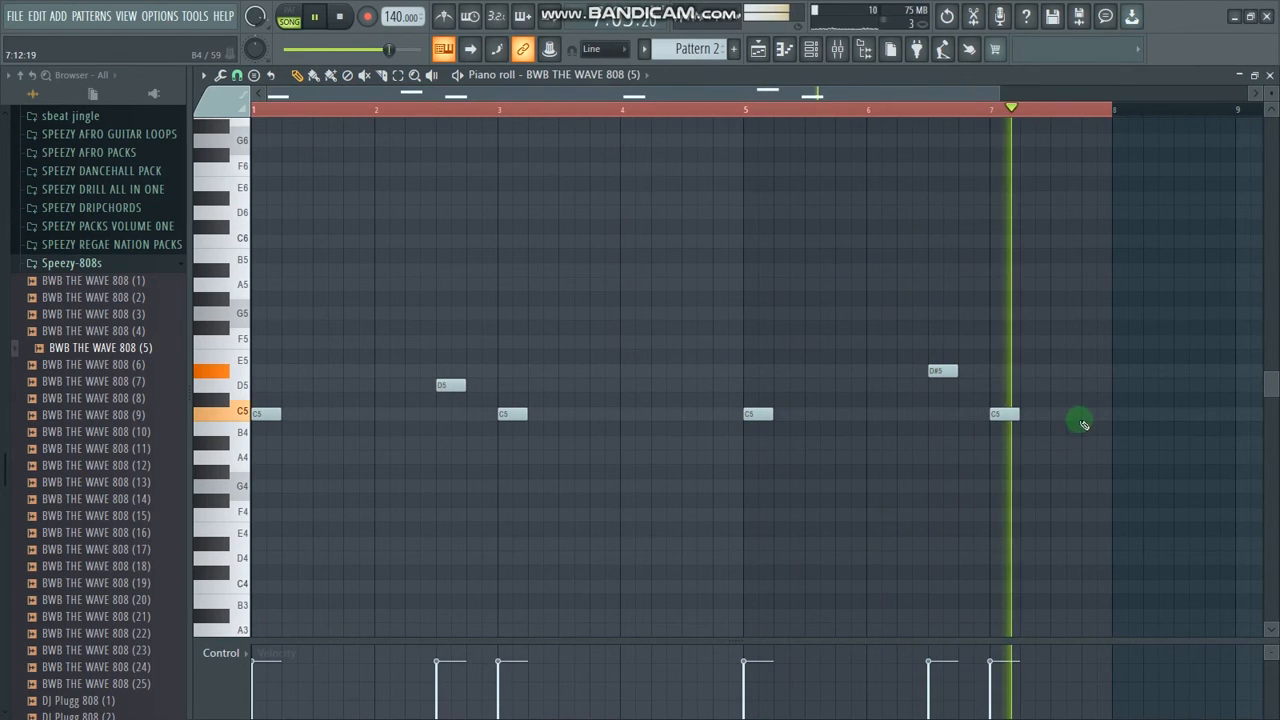
key(space)
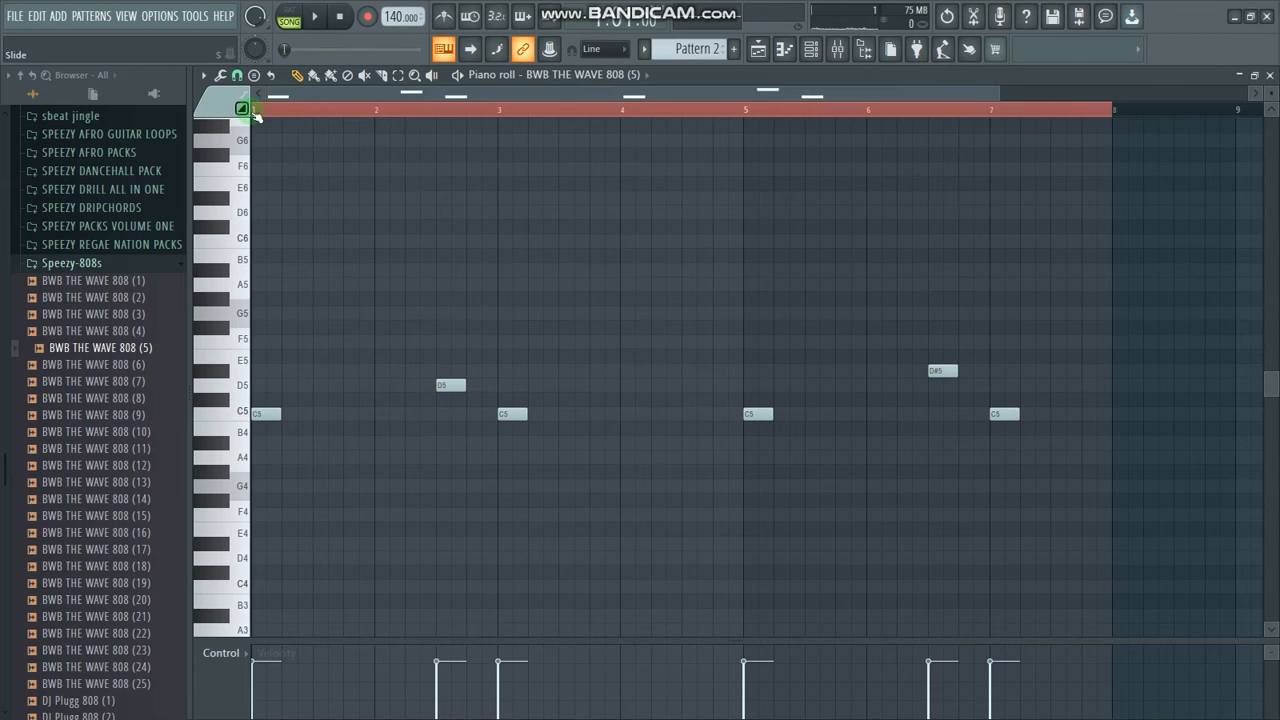
click(258, 112)
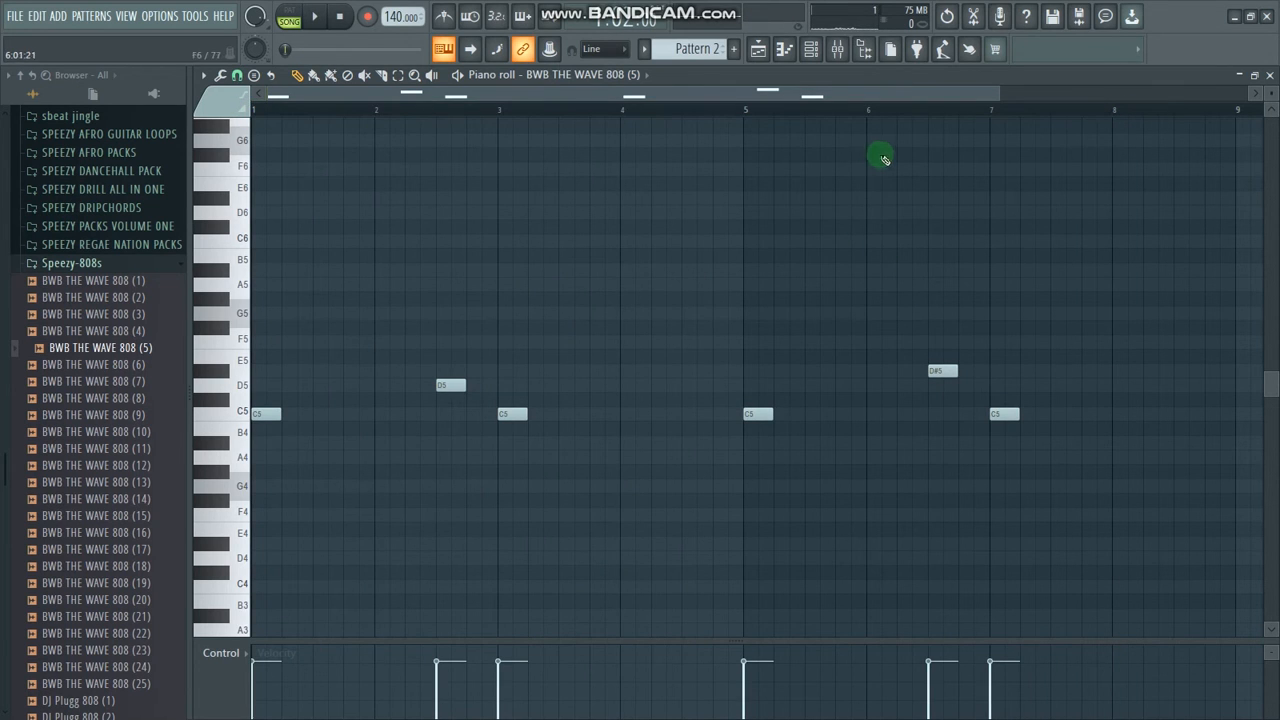
- Load BWB THE WAVE KICK (6) from the KICK ONE folder as a new channel and open its piano roll
click(826, 49)
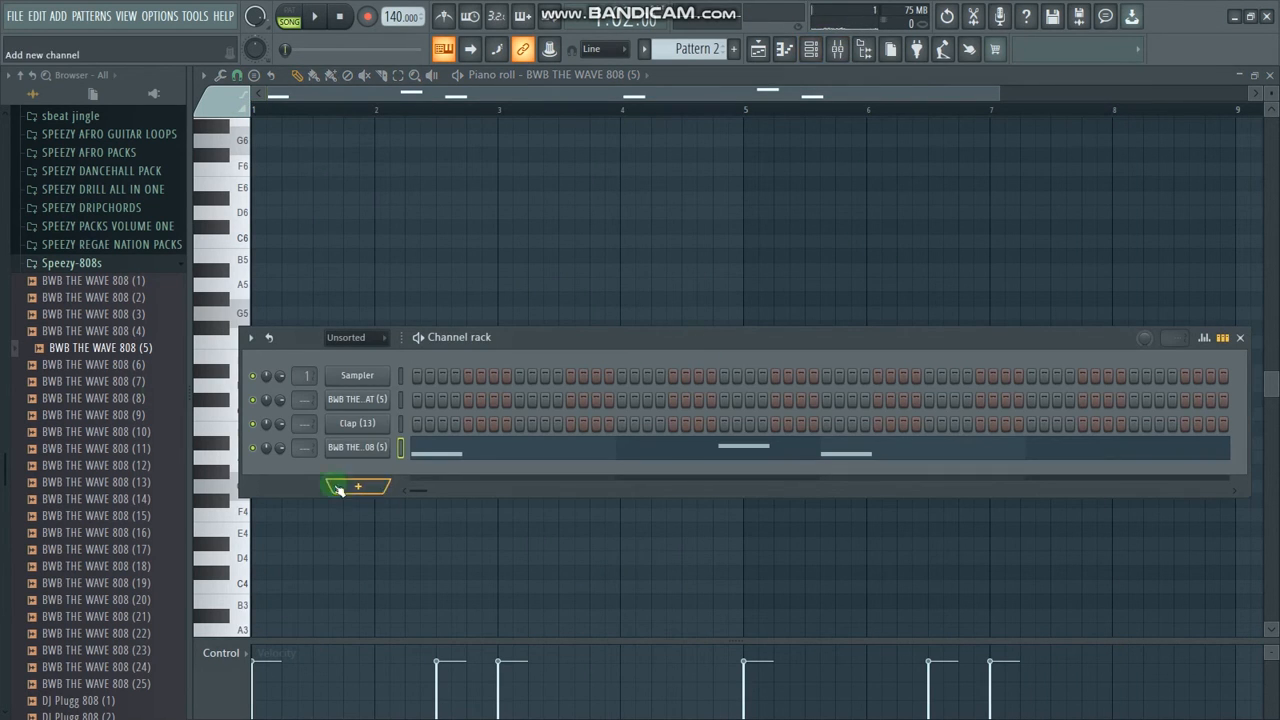
scroll(73, 377, up, 8)
scroll(104, 357, down, 5)
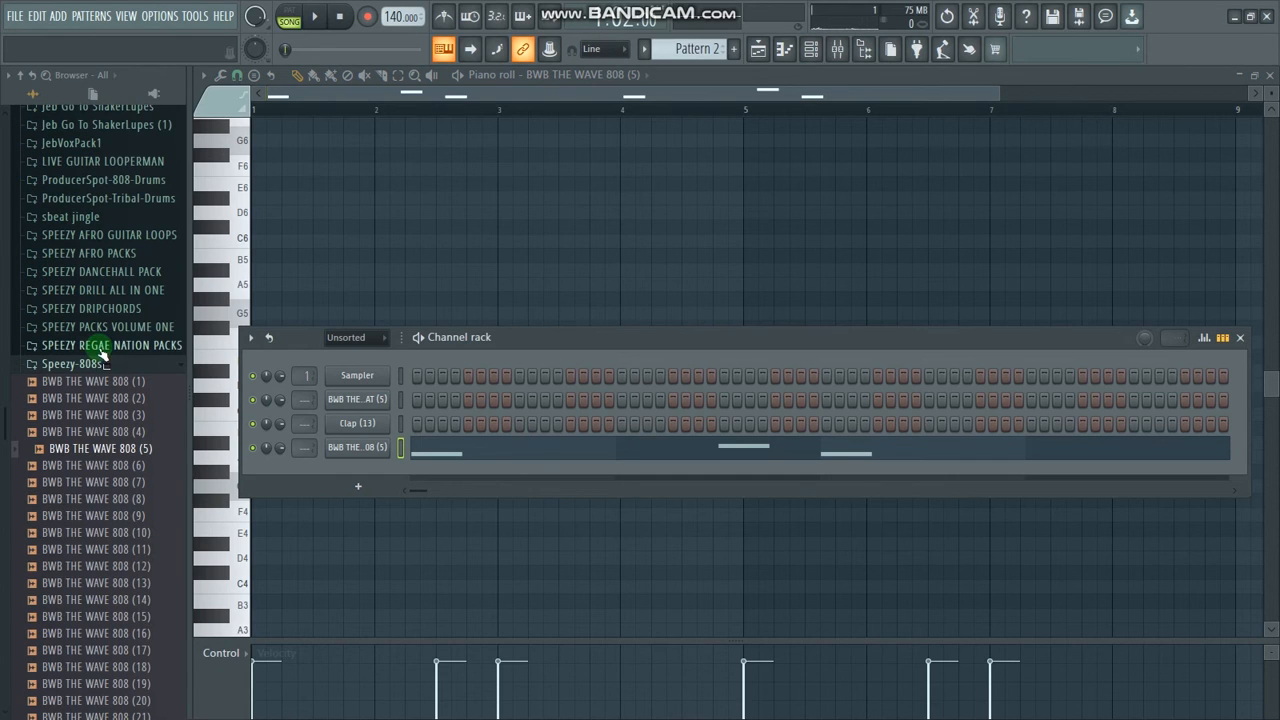
scroll(104, 336, down, 2)
scroll(104, 332, up, 2)
drag(112, 447, 387, 474)
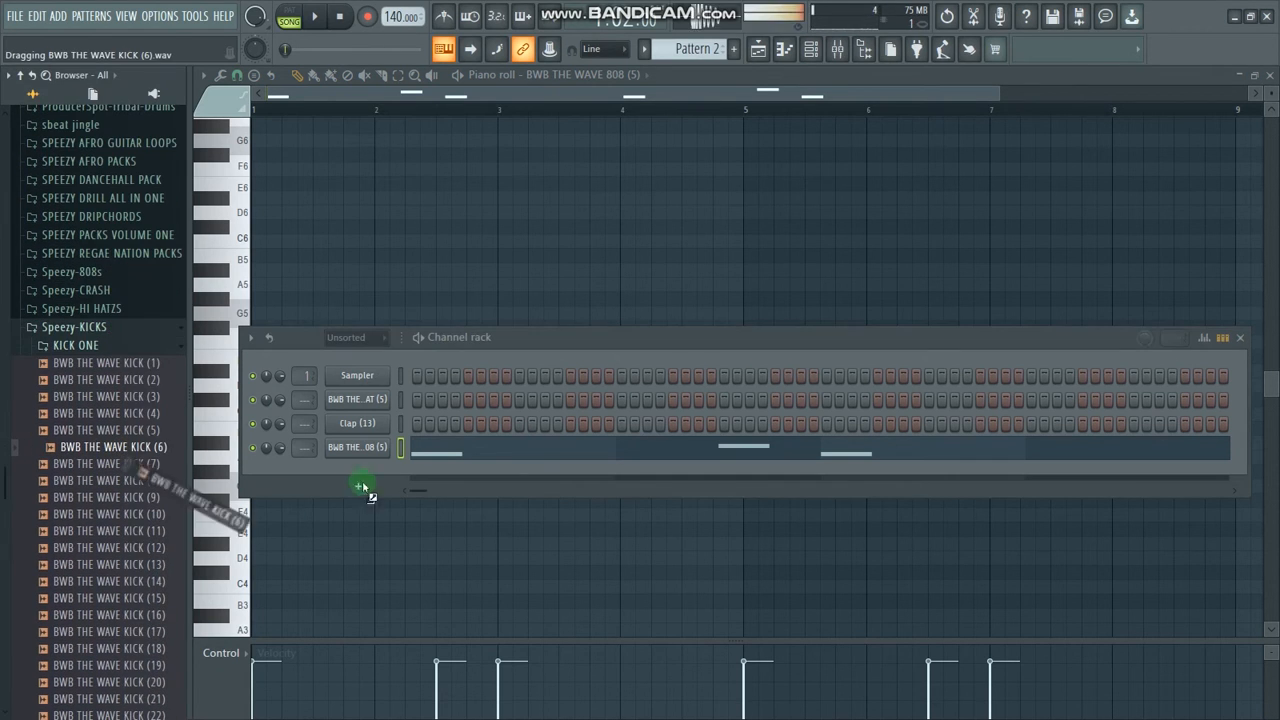
click(401, 476)
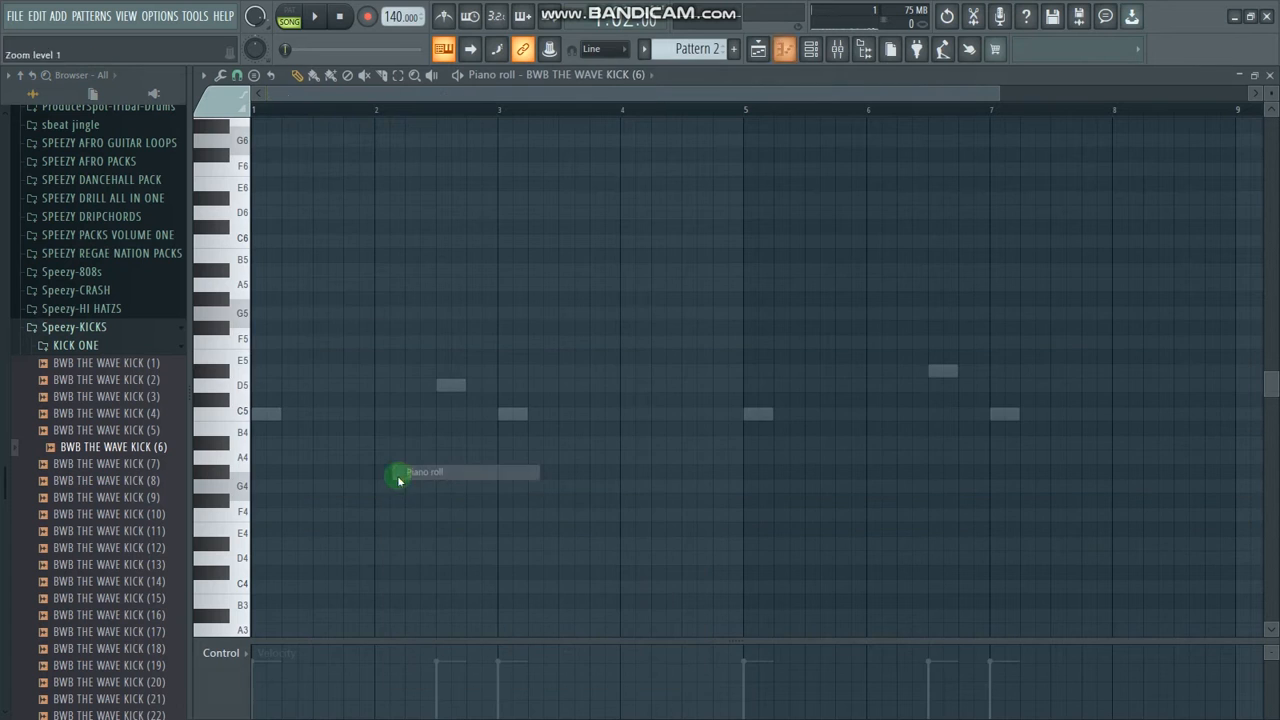
- Write a syncopated kick pattern on C5 across bars 1 to 8, ending bar 8 with four rapid hits of rising velocity
drag(990, 95, 682, 99)
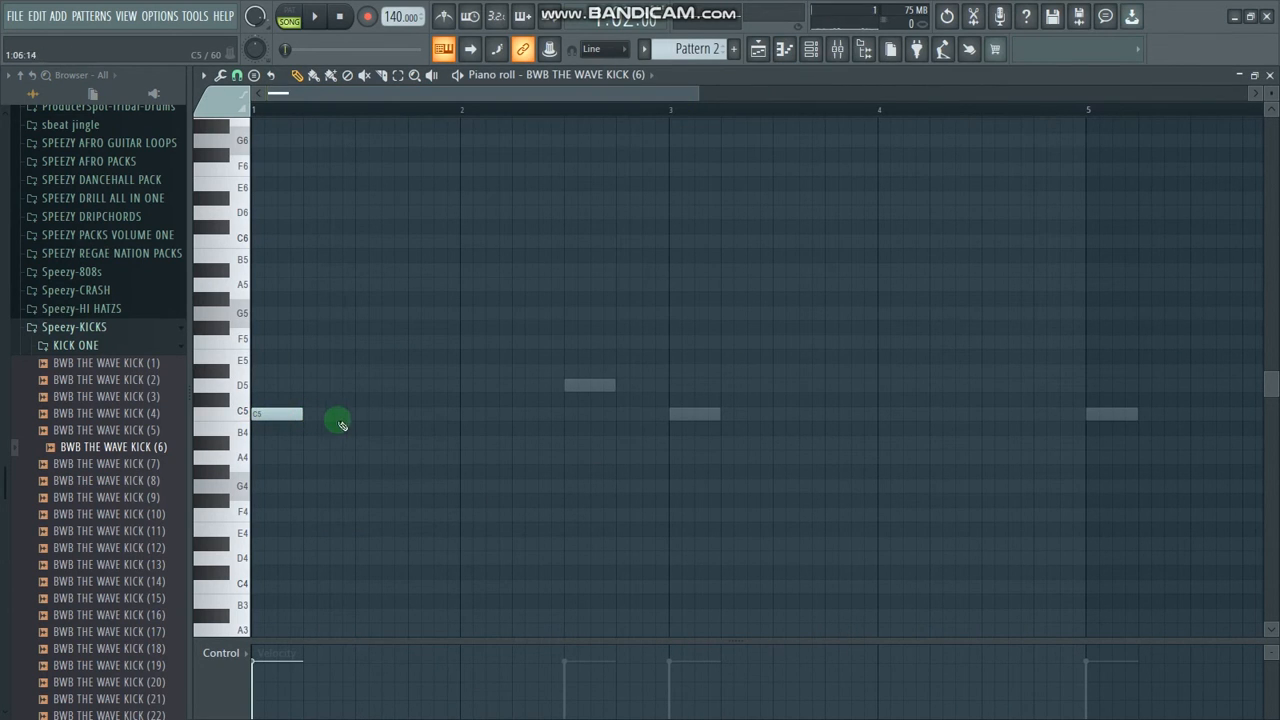
ctrl+scroll(568, 211, up, 2)
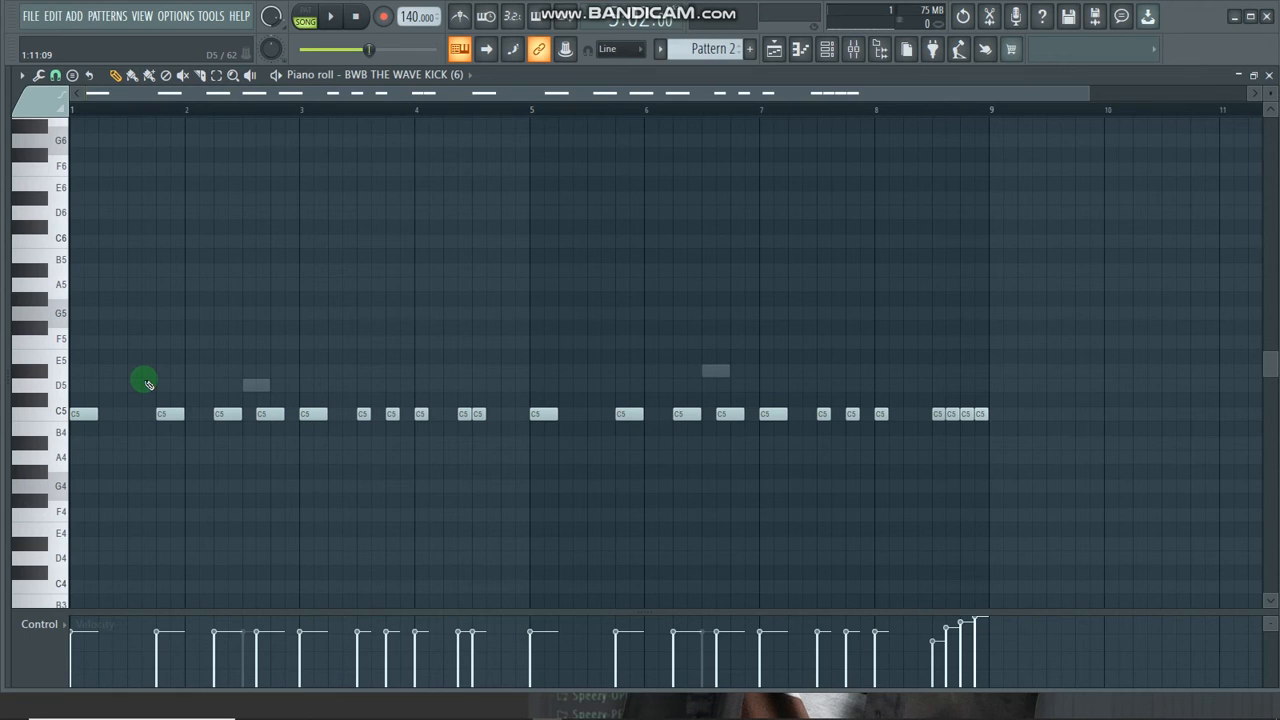
scroll(147, 384, down, 3)
click(75, 109)
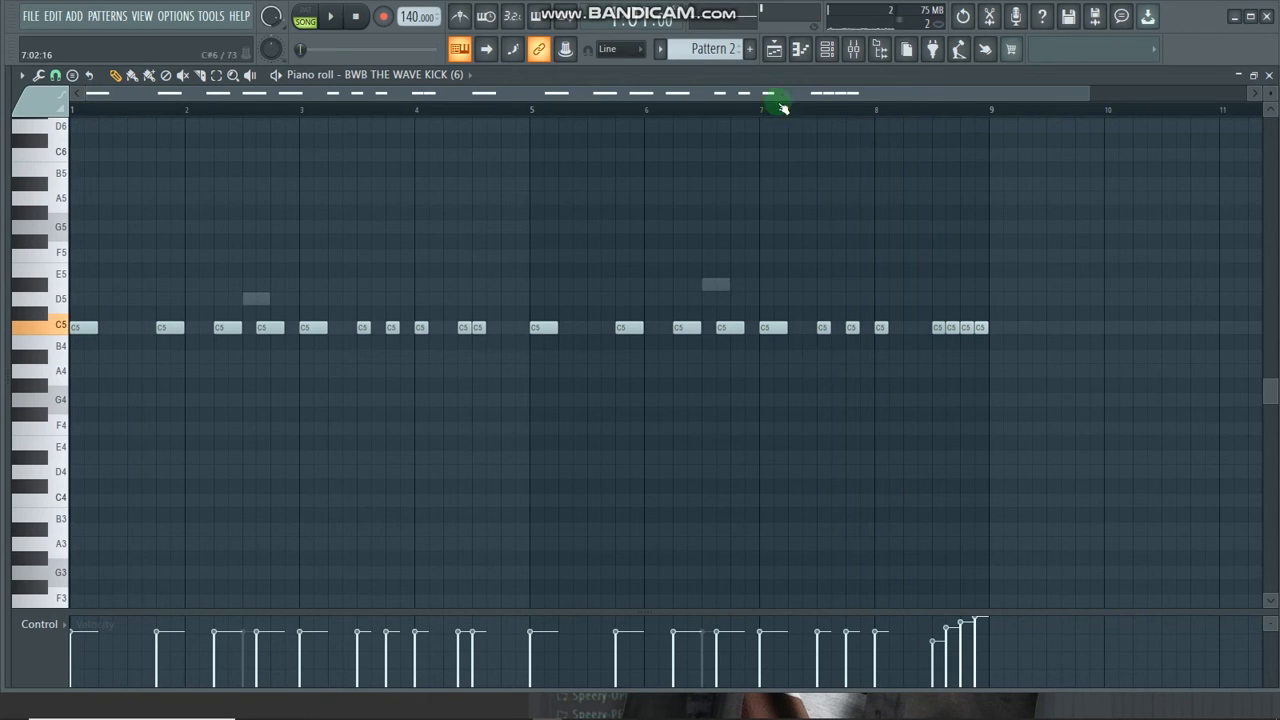
- Add BWB THE WAVE SNARE (8) as a new channel in Pattern 2 and open its piano roll
click(775, 50)
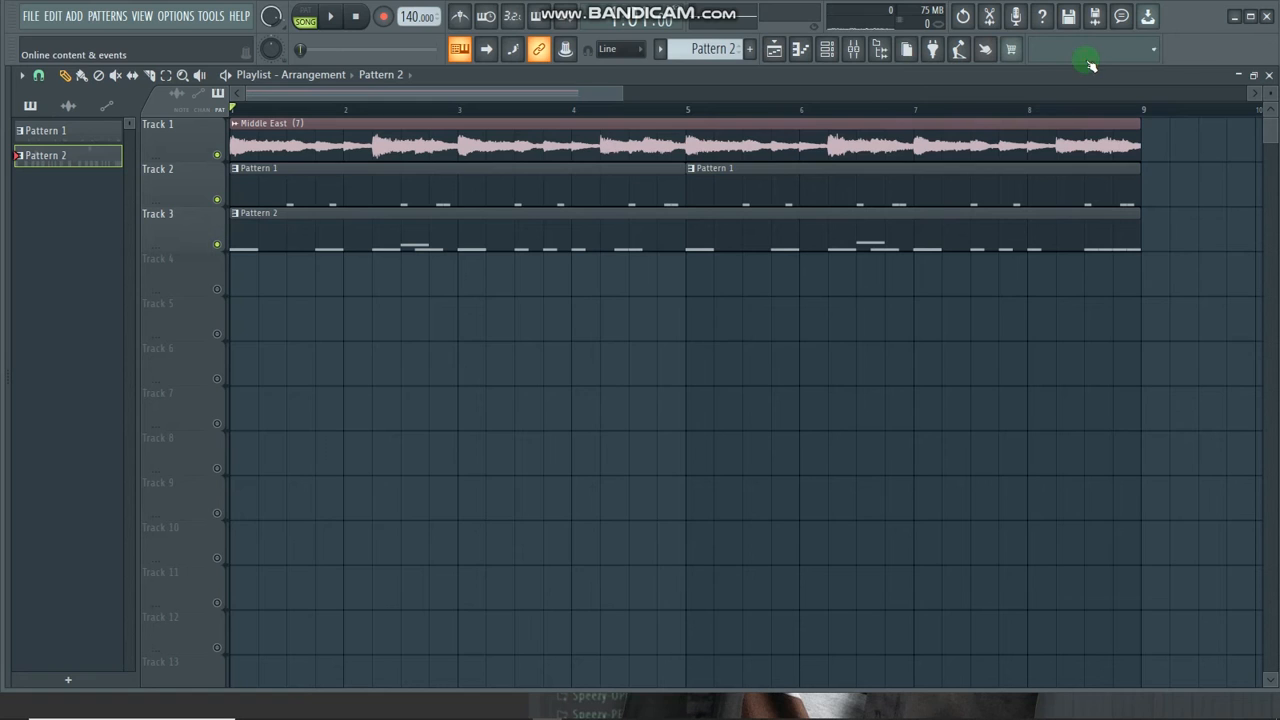
click(826, 50)
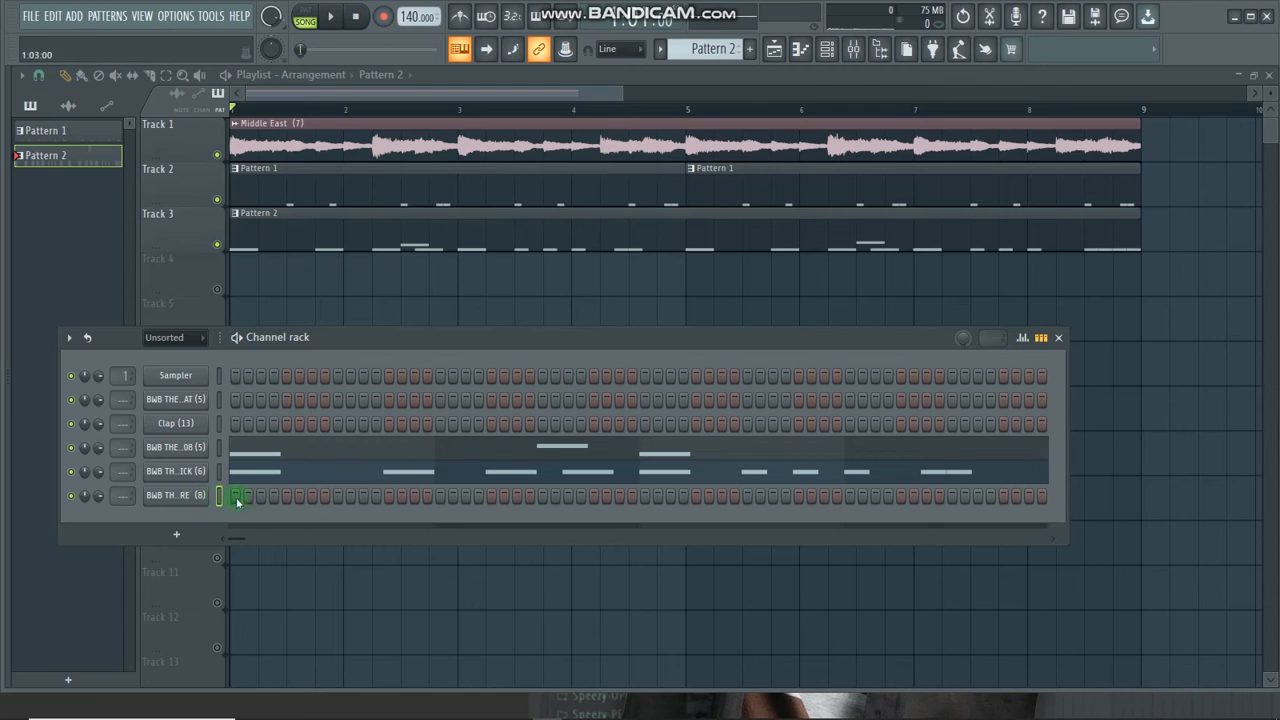
right_click(212, 496)
click(243, 491)
- Try a half-beat C5 snare note on the third beat of bar 1 against the playing loop
key(space)
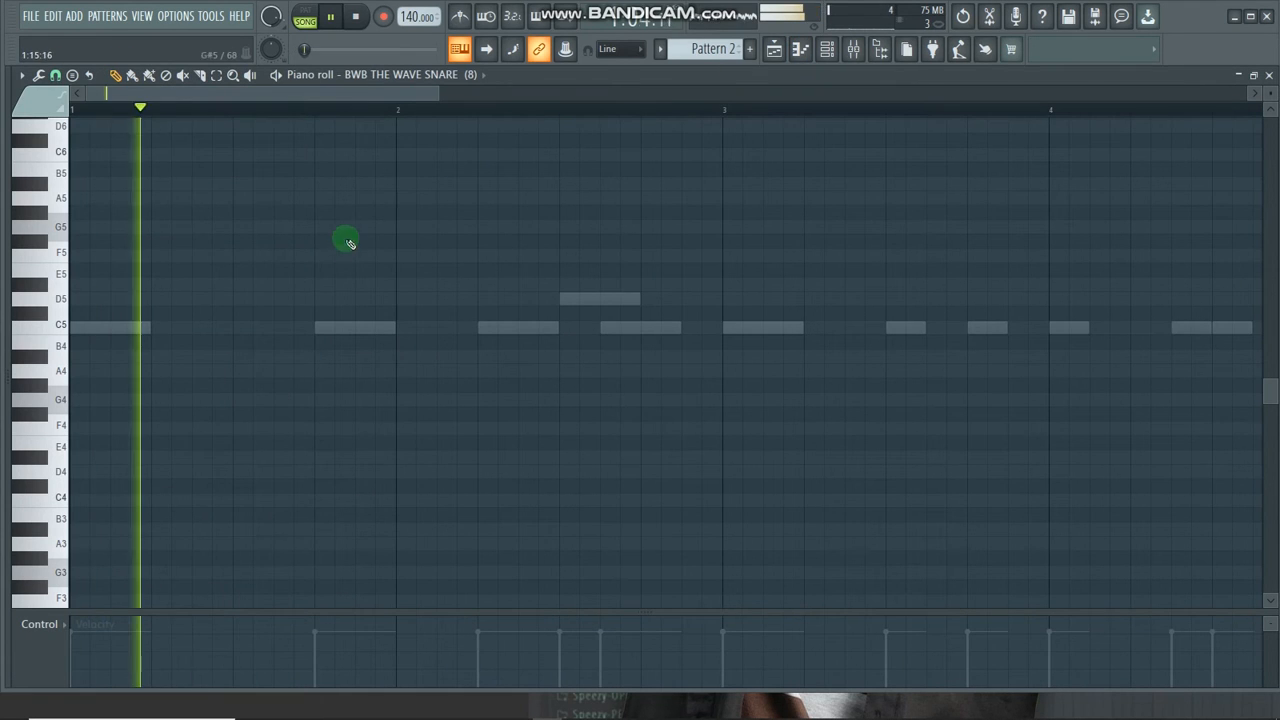
key(space)
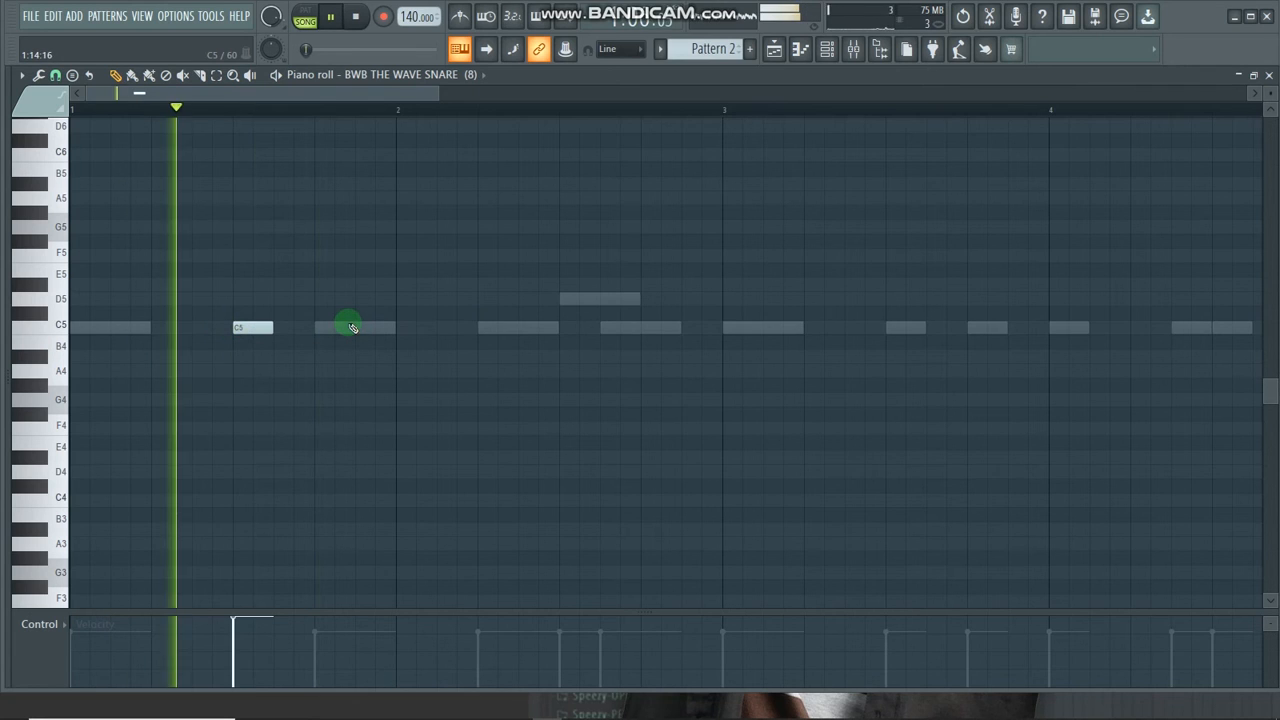
right_click(251, 327)
key(space)
key(space)
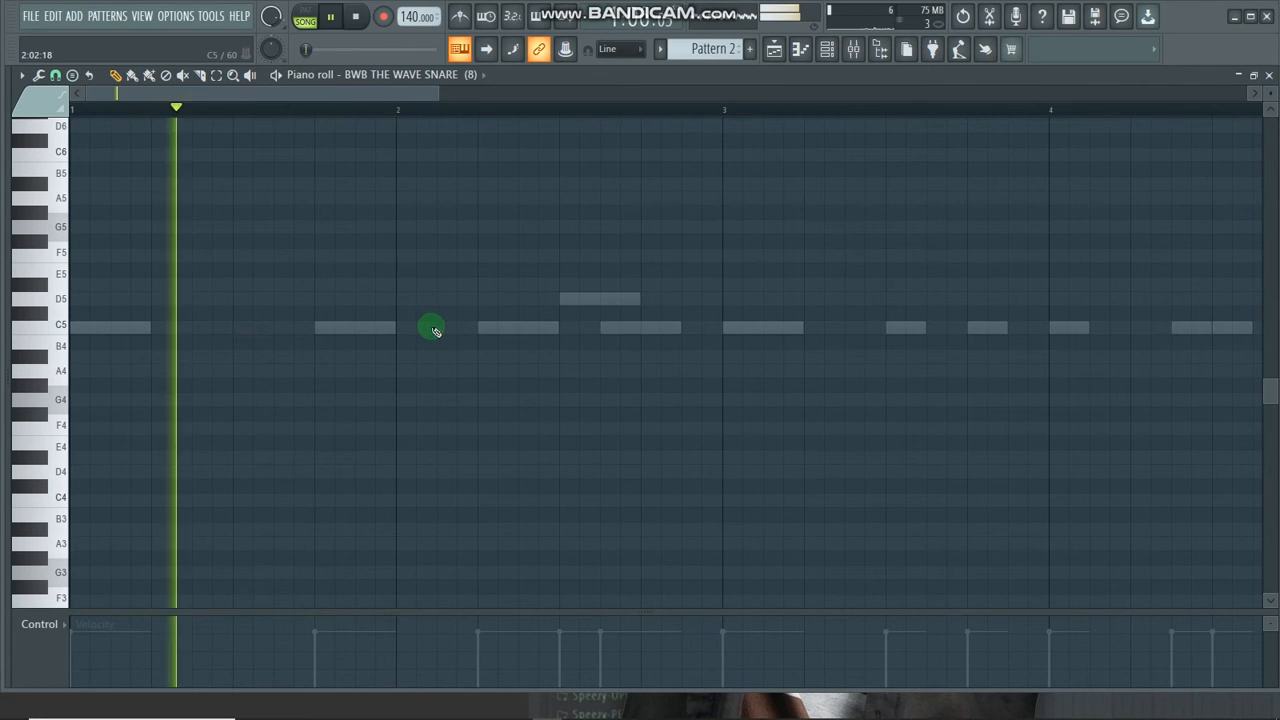
- Place half-beat C5 snare notes on steps 3 and 7 of bar 2 while checking them in playback
click(440, 327)
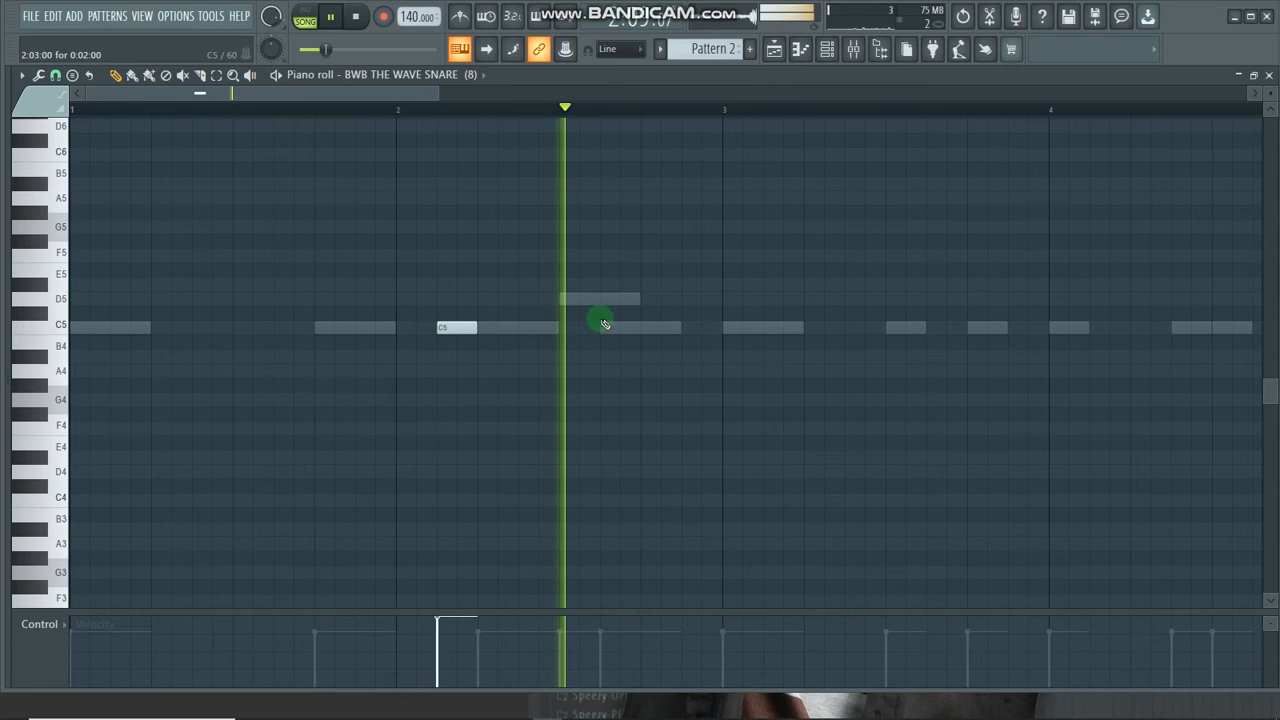
key(space)
key(space)
click(521, 328)
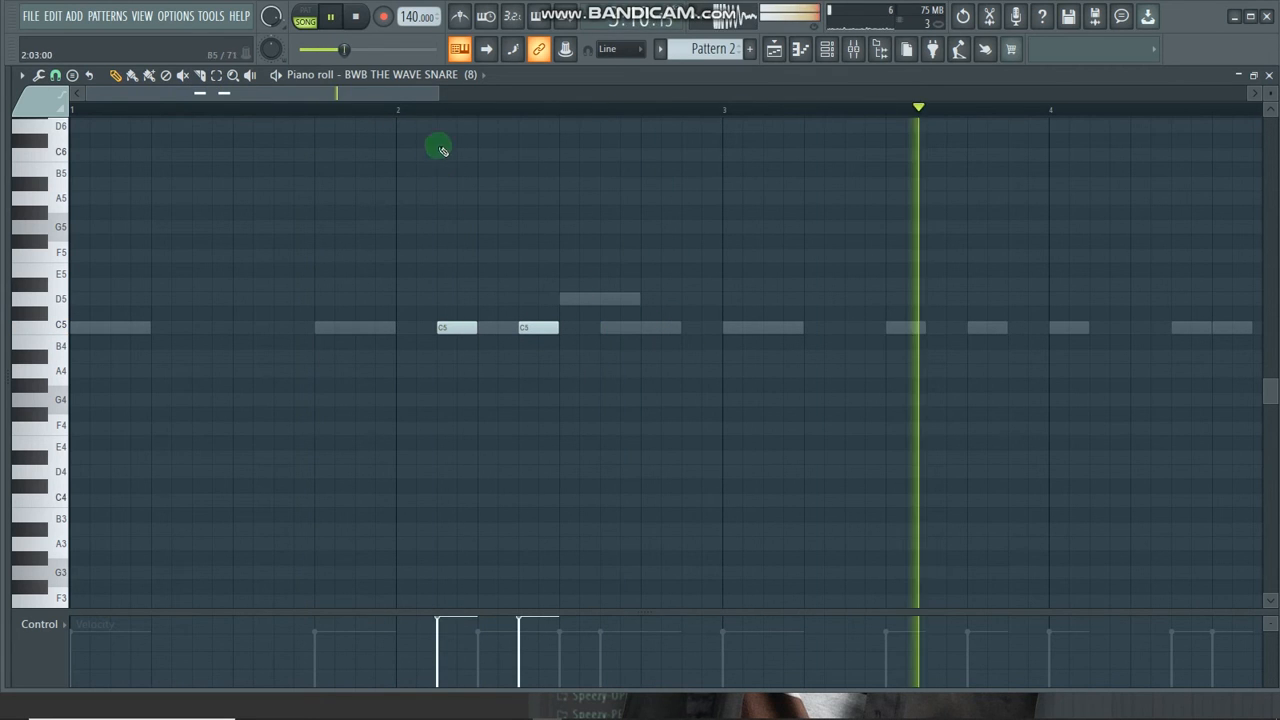
- Try a half-beat C5 snare note on the third beat of bar 3 during playback
drag(435, 91, 680, 93)
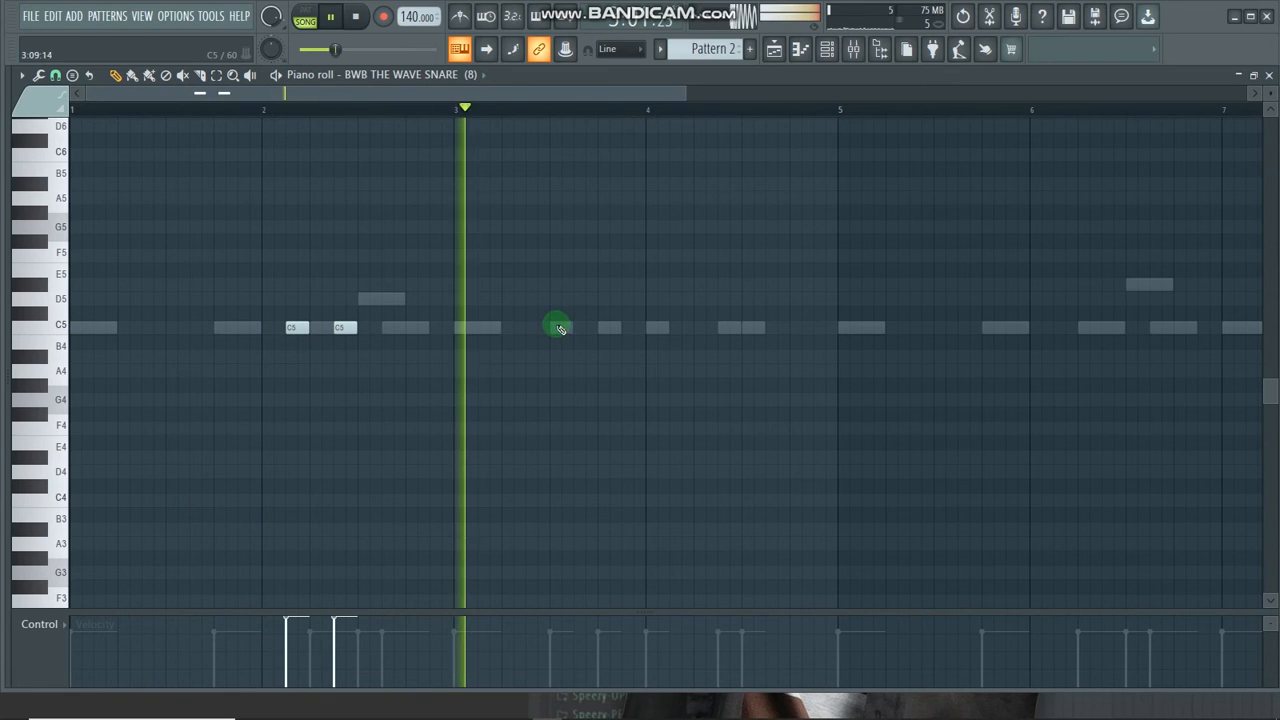
click(558, 328)
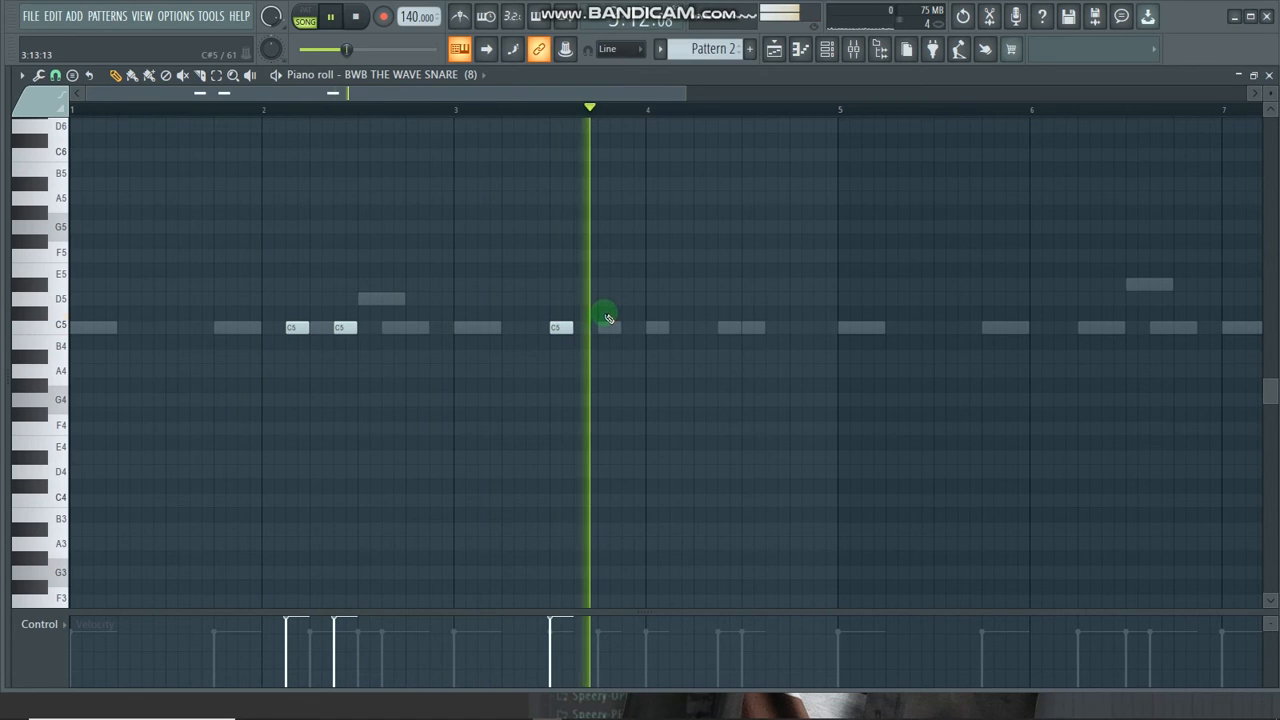
key(space)
key(space)
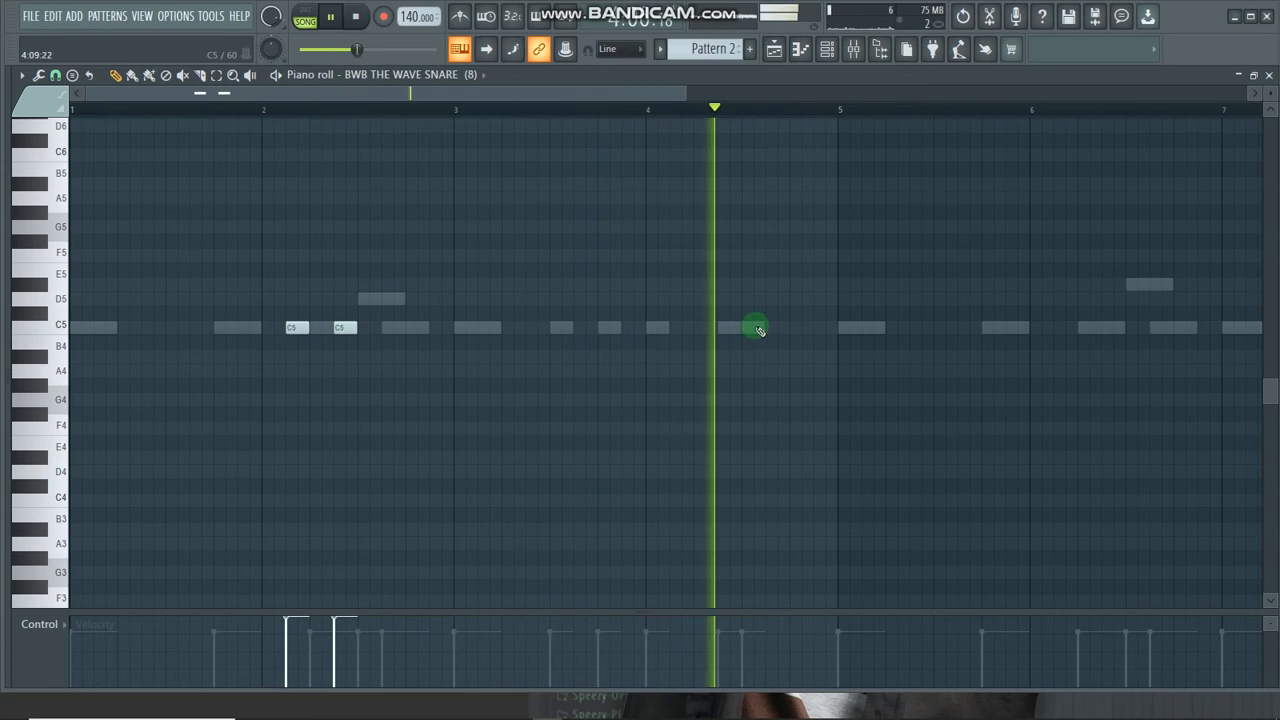
- Place a half-beat C5 snare note on the fourth beat of bar 4 and play the first four bars to check it
click(789, 328)
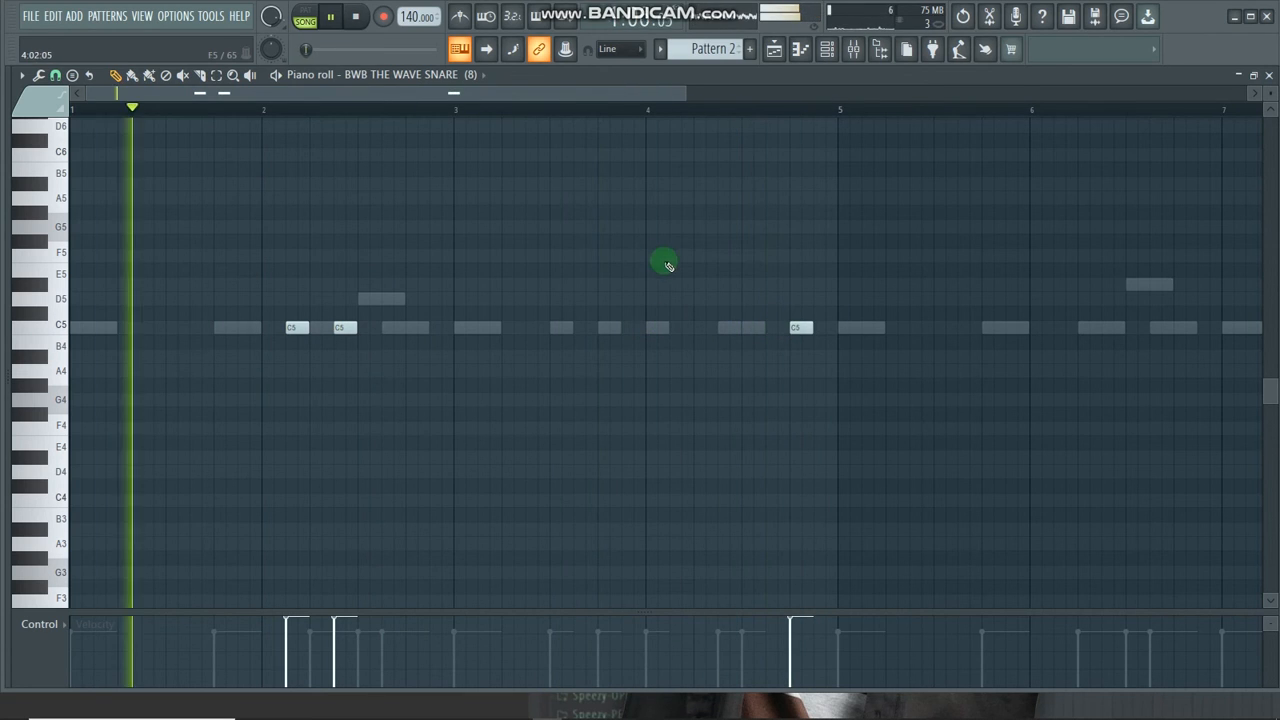
key(space)
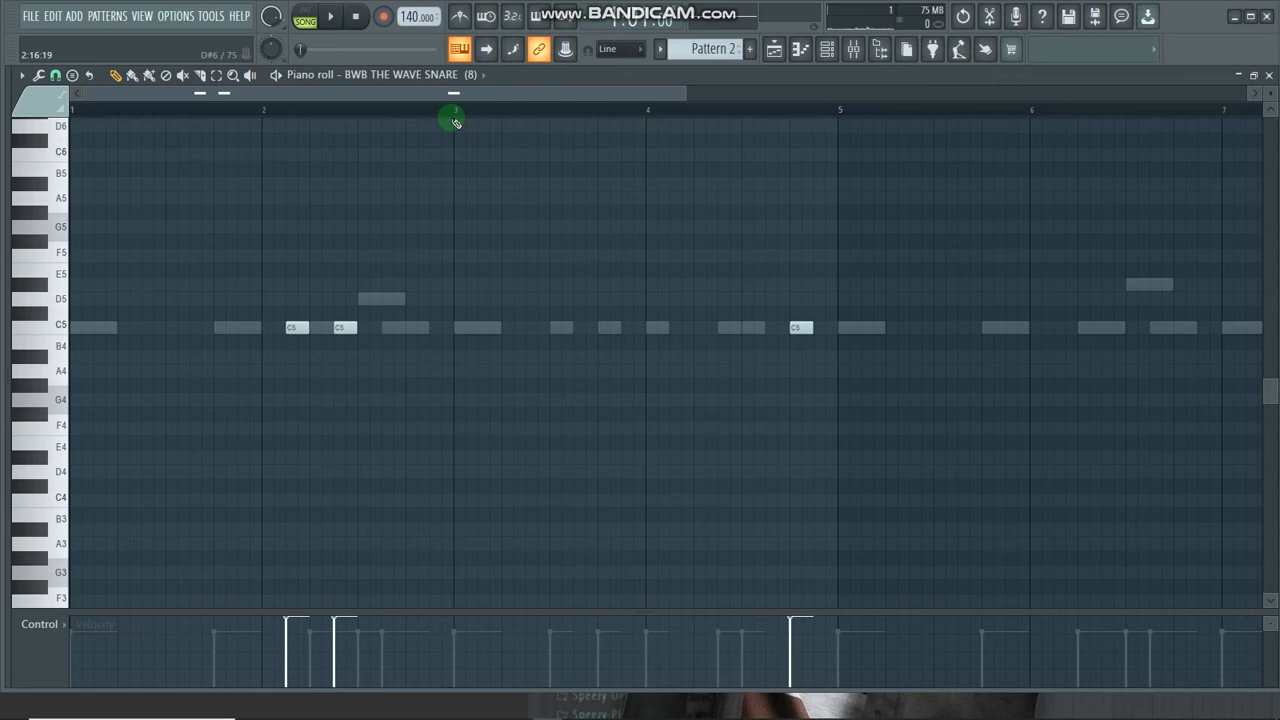
click(455, 121)
right_click(465, 122)
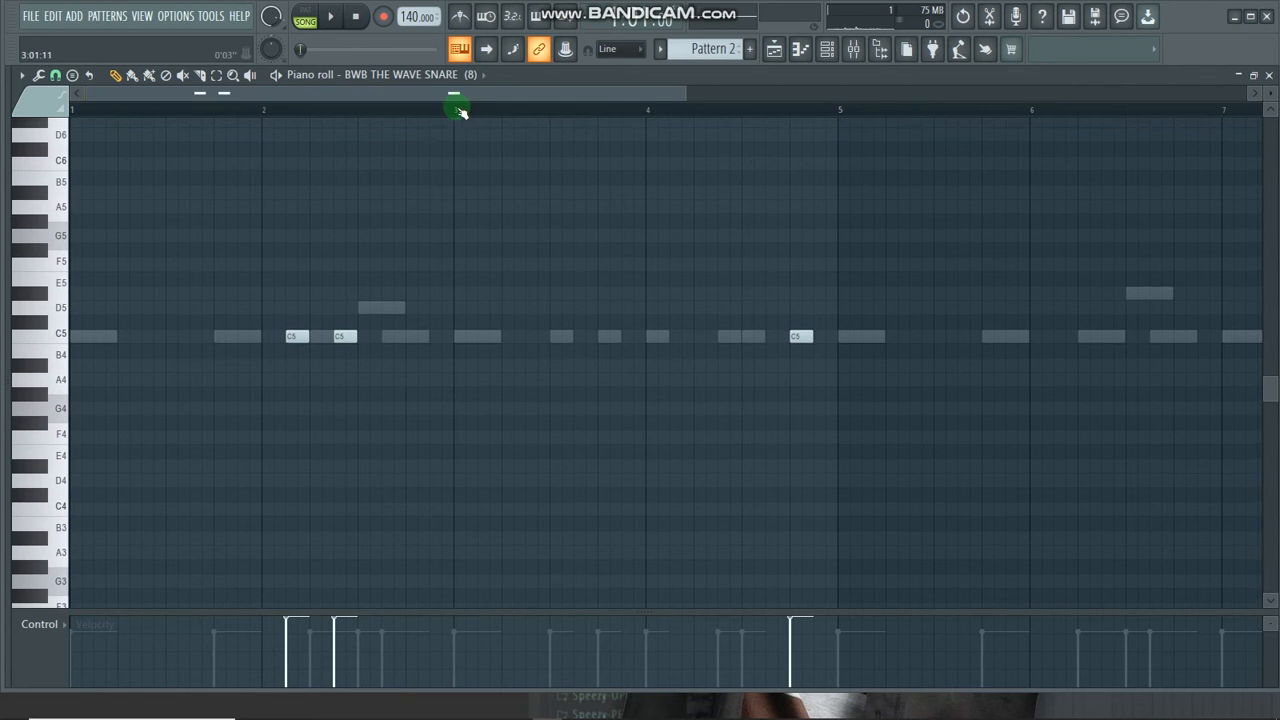
key(space)
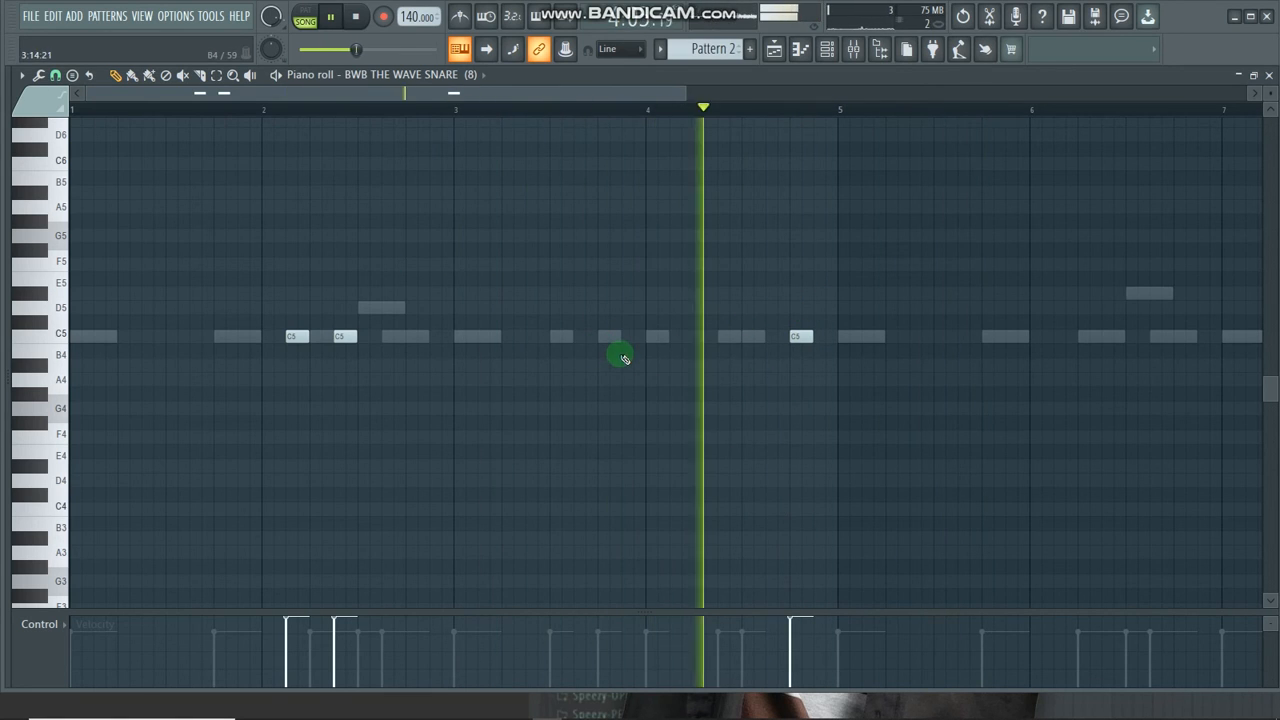
key(space)
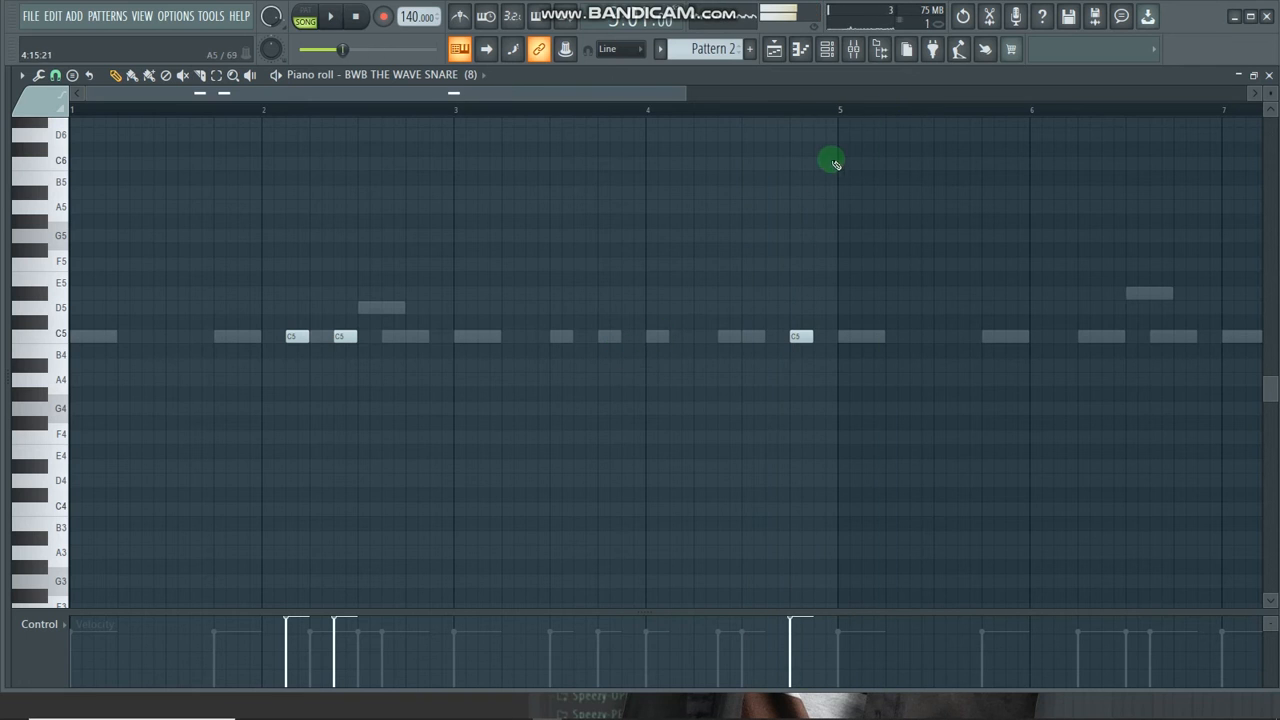
- Duplicate the snare notes of bars 1 to 4 into bars 5 to 8, and clear the note selection
drag(840, 110, 75, 150)
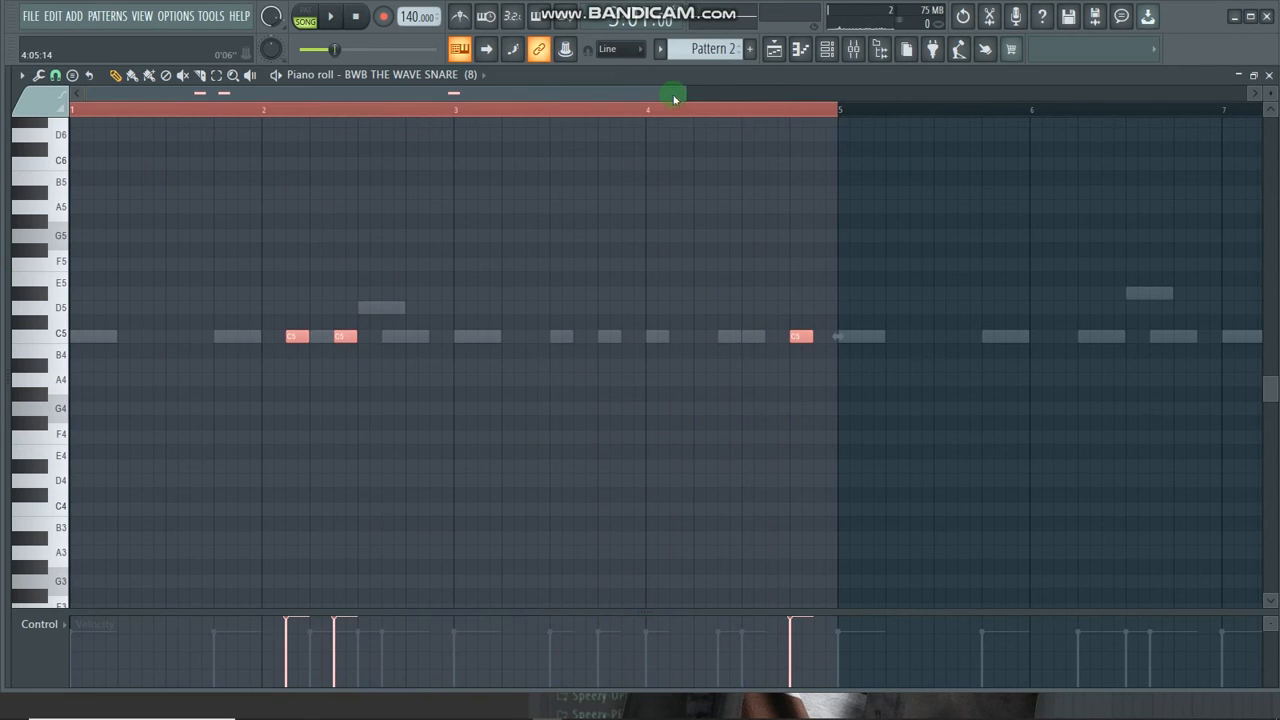
drag(683, 91, 1190, 103)
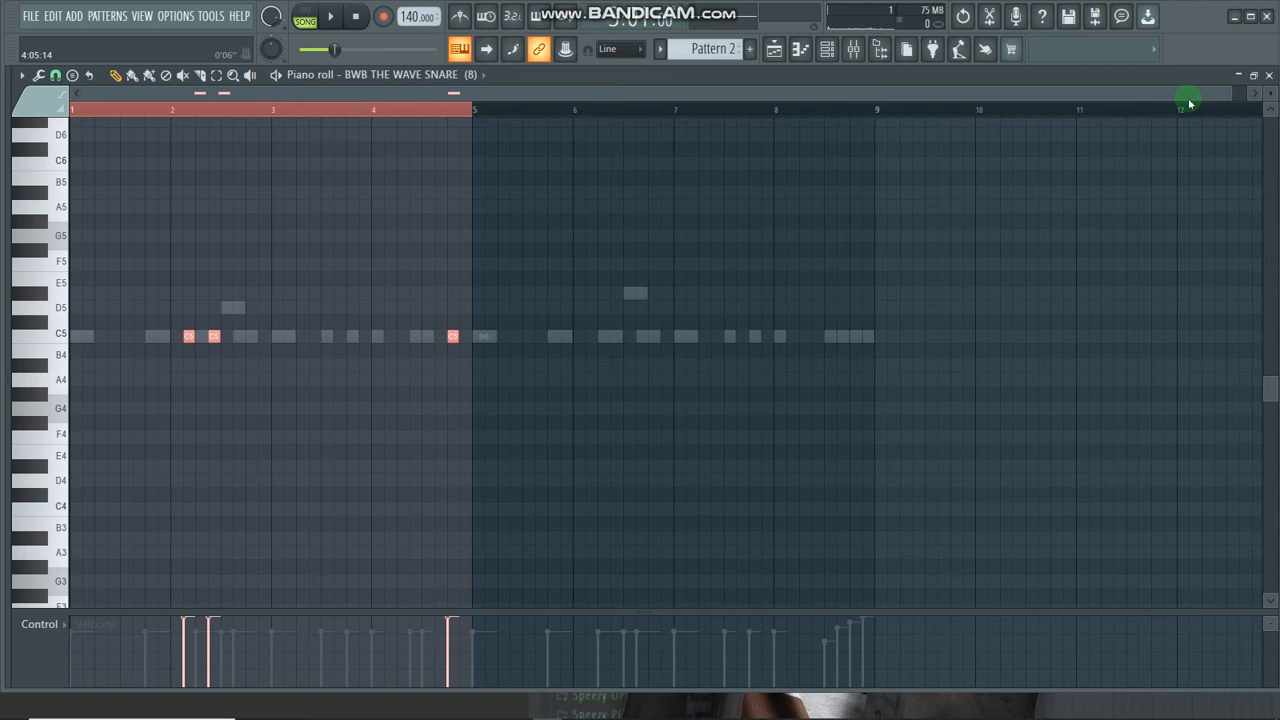
key(ctrl+b)
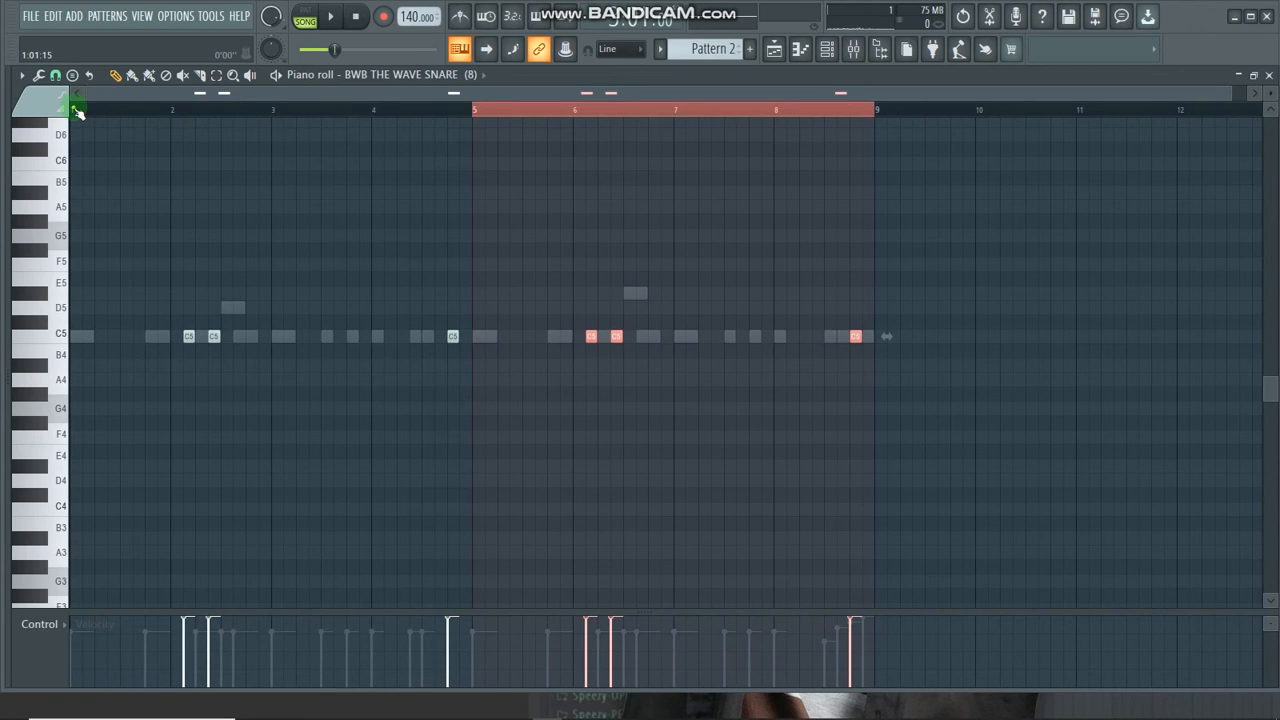
click(444, 136)
- Load BWB THE WAVE OPEN HAT (4) from the OPEN HATS 1 folder as a new channel and open its piano roll
click(826, 49)
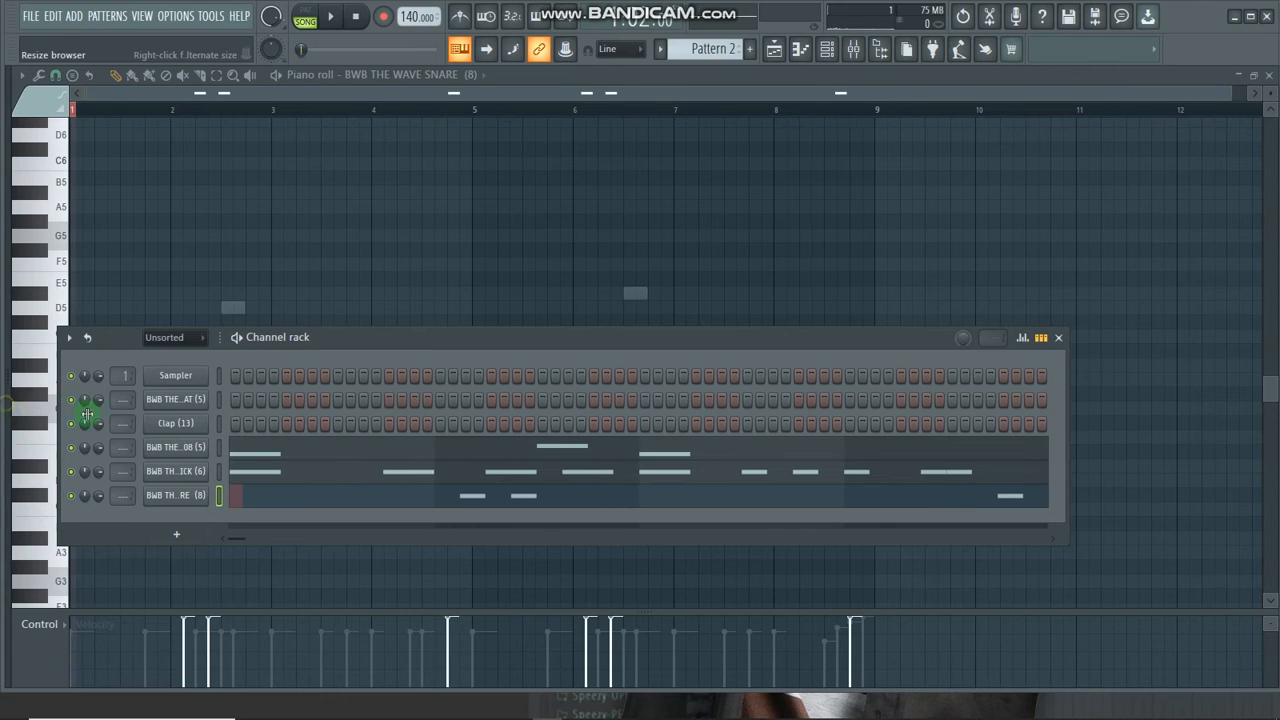
drag(78, 411, 91, 309)
scroll(91, 315, up, 4)
click(97, 403)
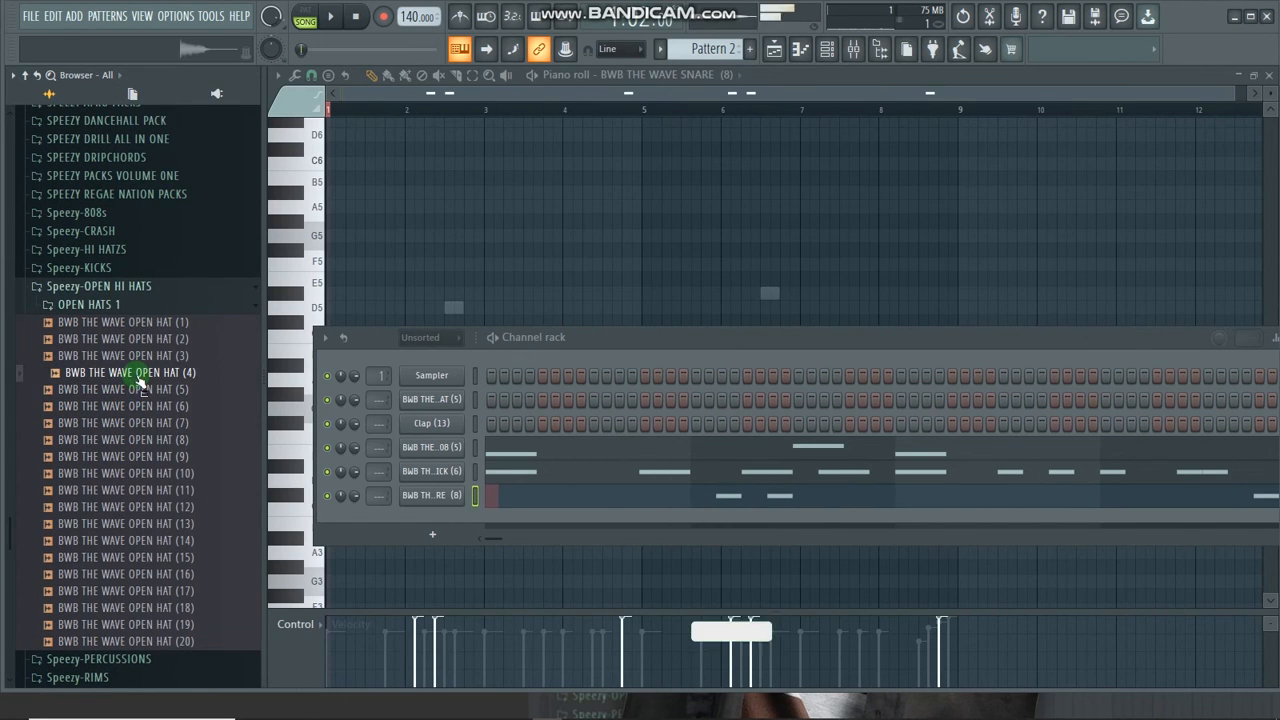
drag(426, 524, 429, 520)
right_click(452, 520)
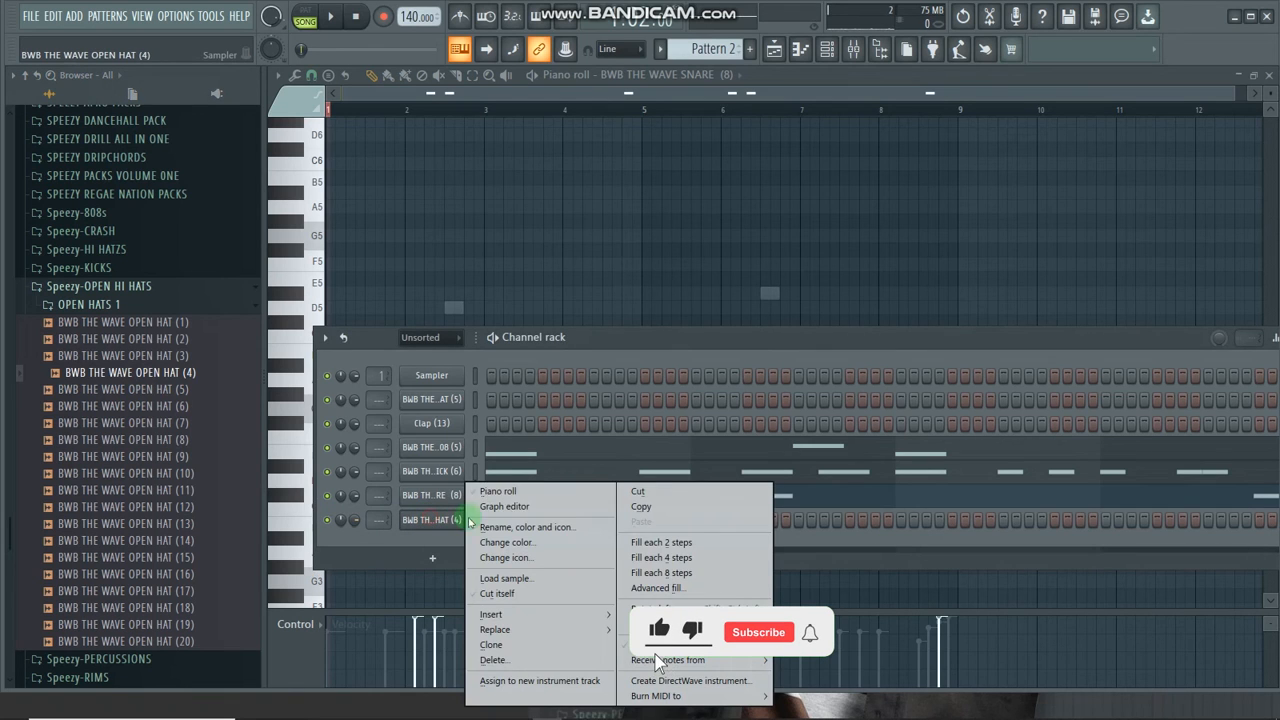
click(499, 492)
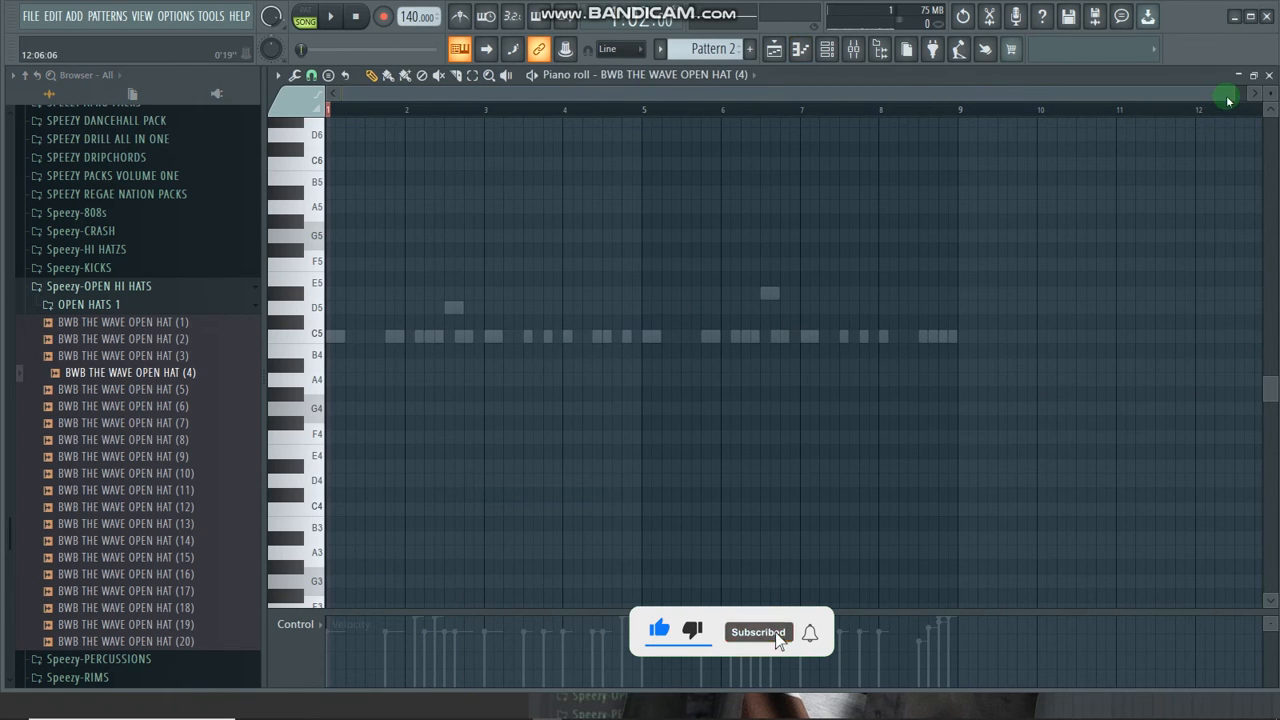
- Place a half-beat C5 open hat note at the start of bar 3 and play the loop to check it
drag(1233, 92, 578, 120)
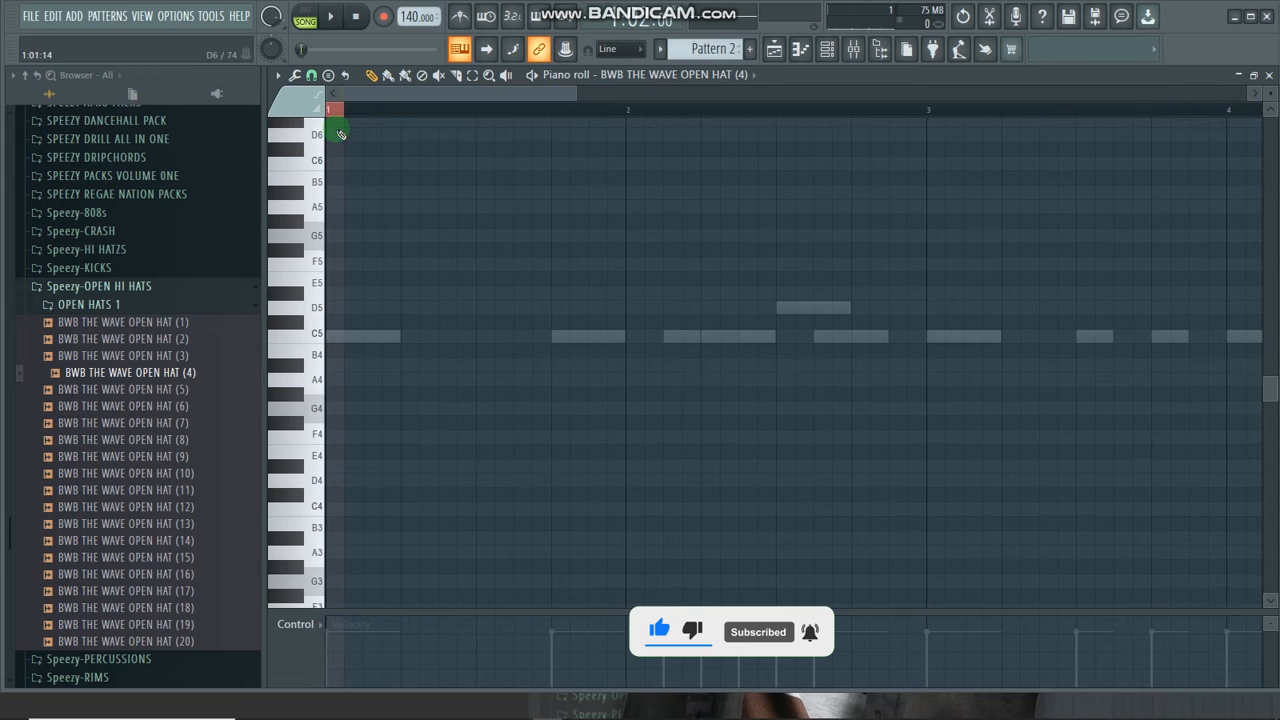
key(space)
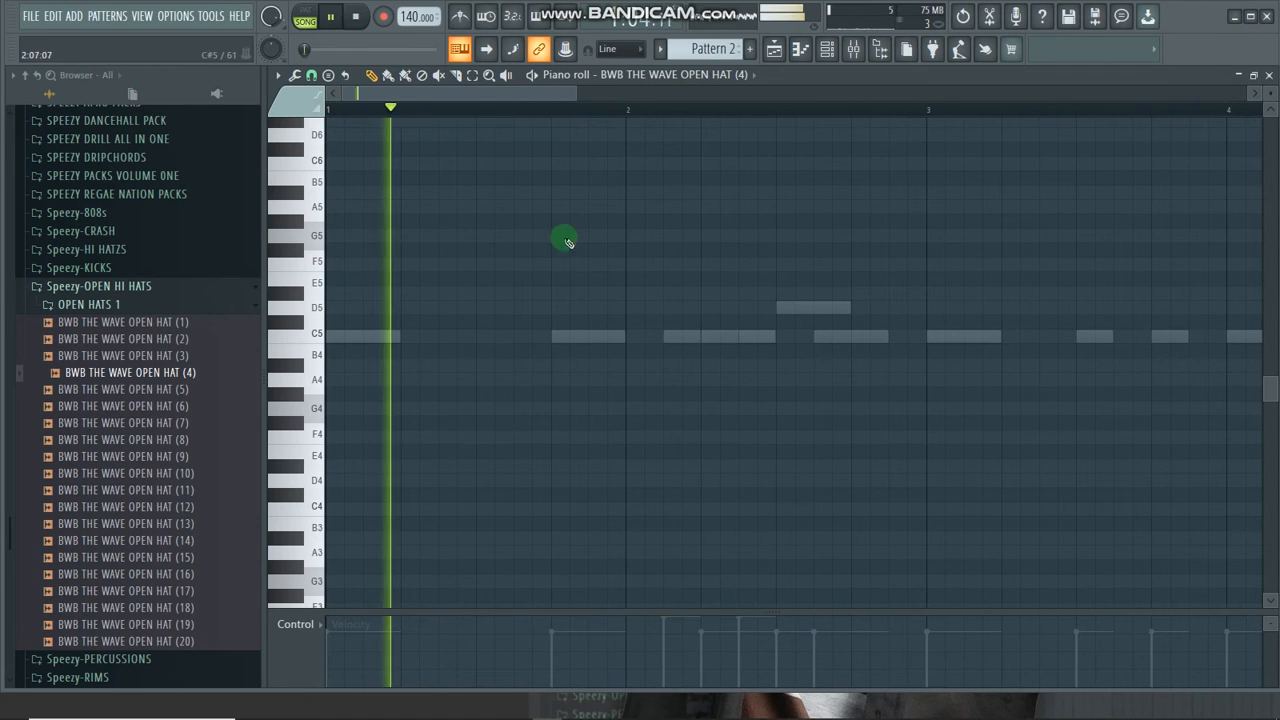
scroll(752, 138, down, 2)
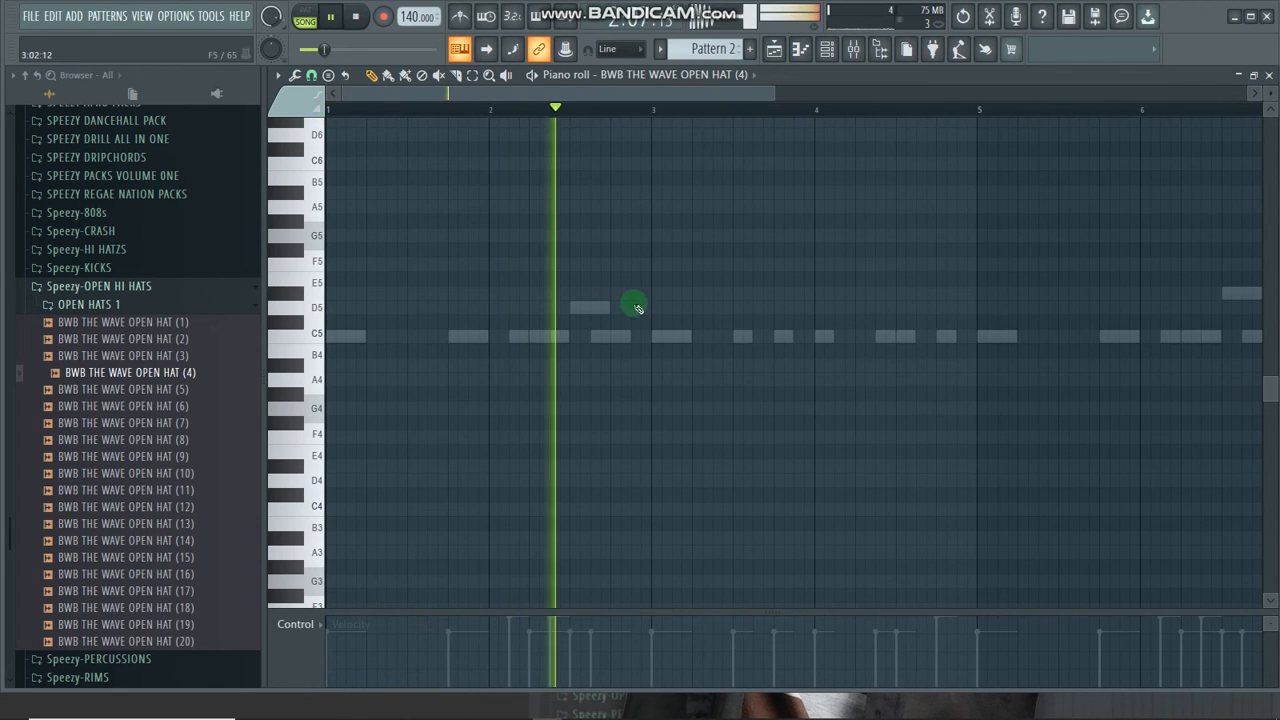
key(space)
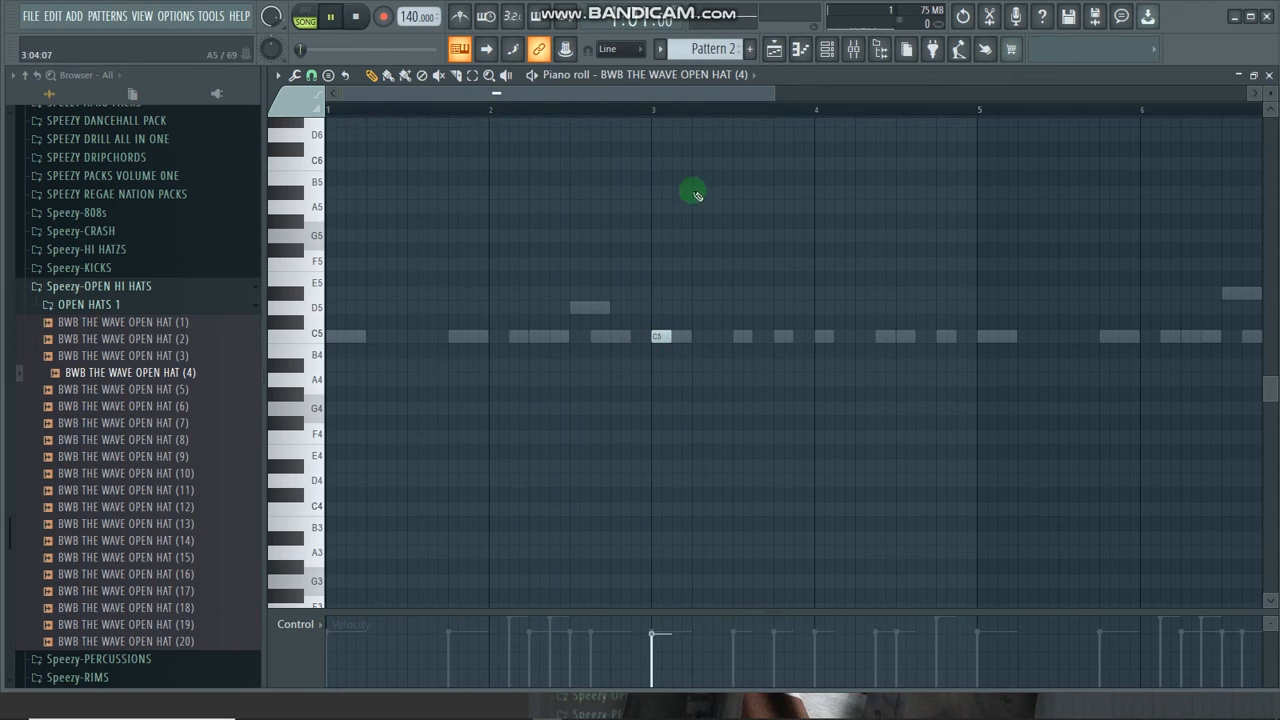
key(space)
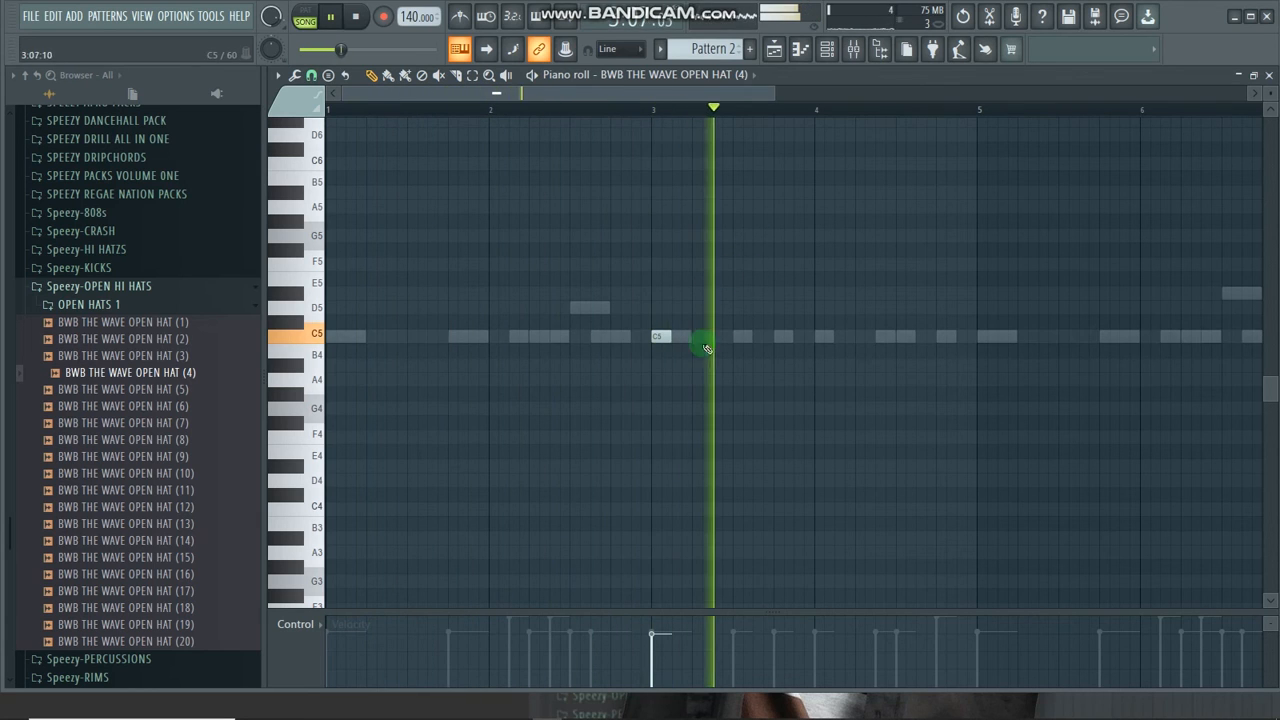
key(space)
- Try a half-beat C5 open hat note on beat 2 of bar 1, shift it half a beat earlier and play it
click(370, 339)
key(space)
key(space)
key(space)
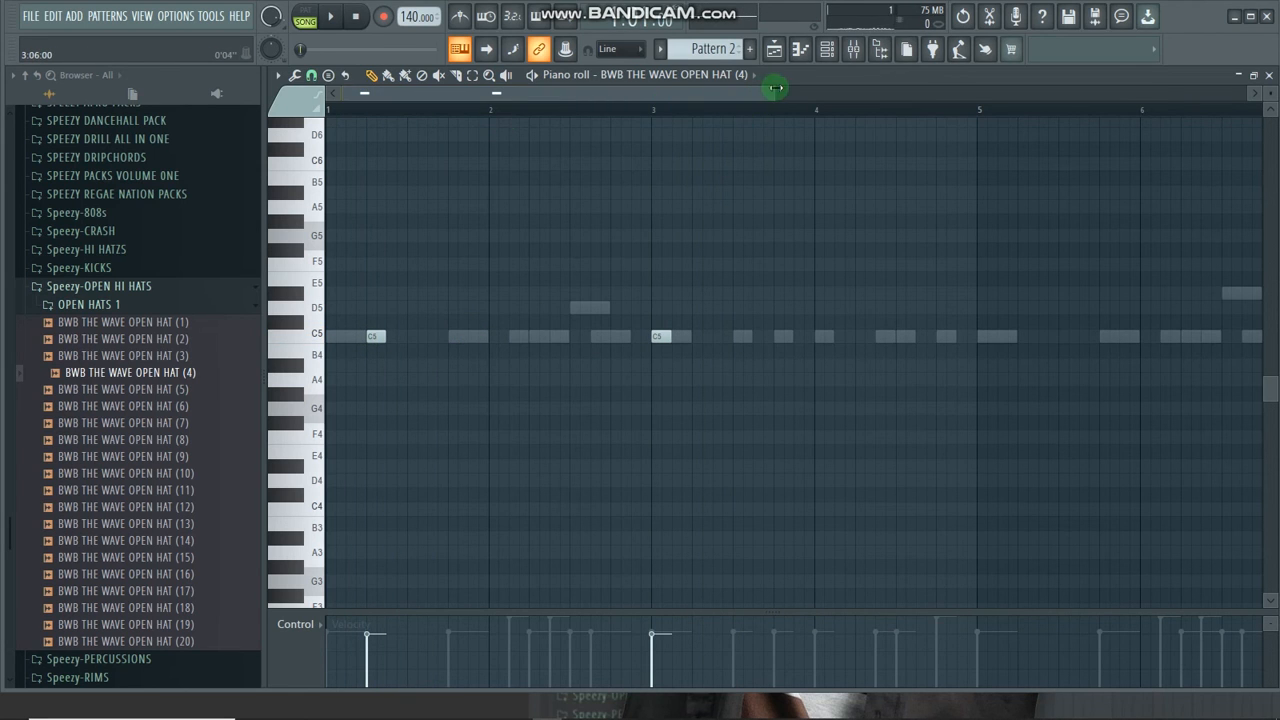
drag(775, 88, 458, 90)
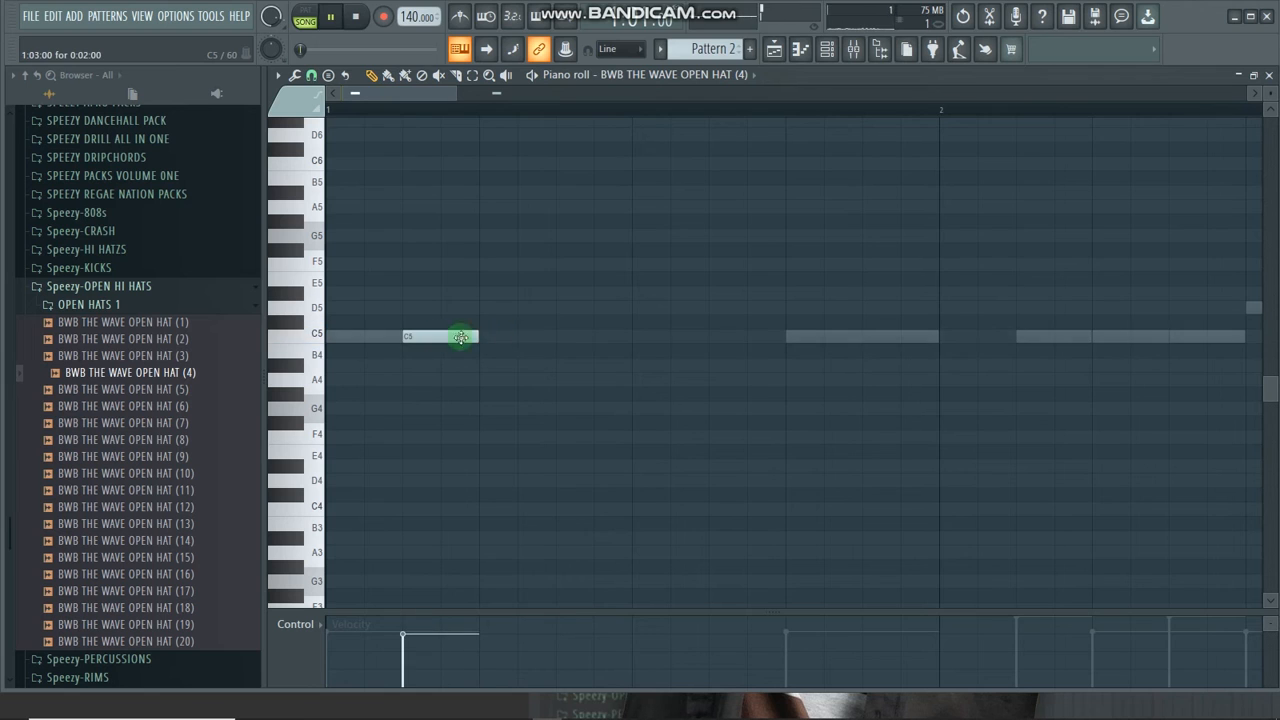
key(space)
drag(453, 93, 616, 101)
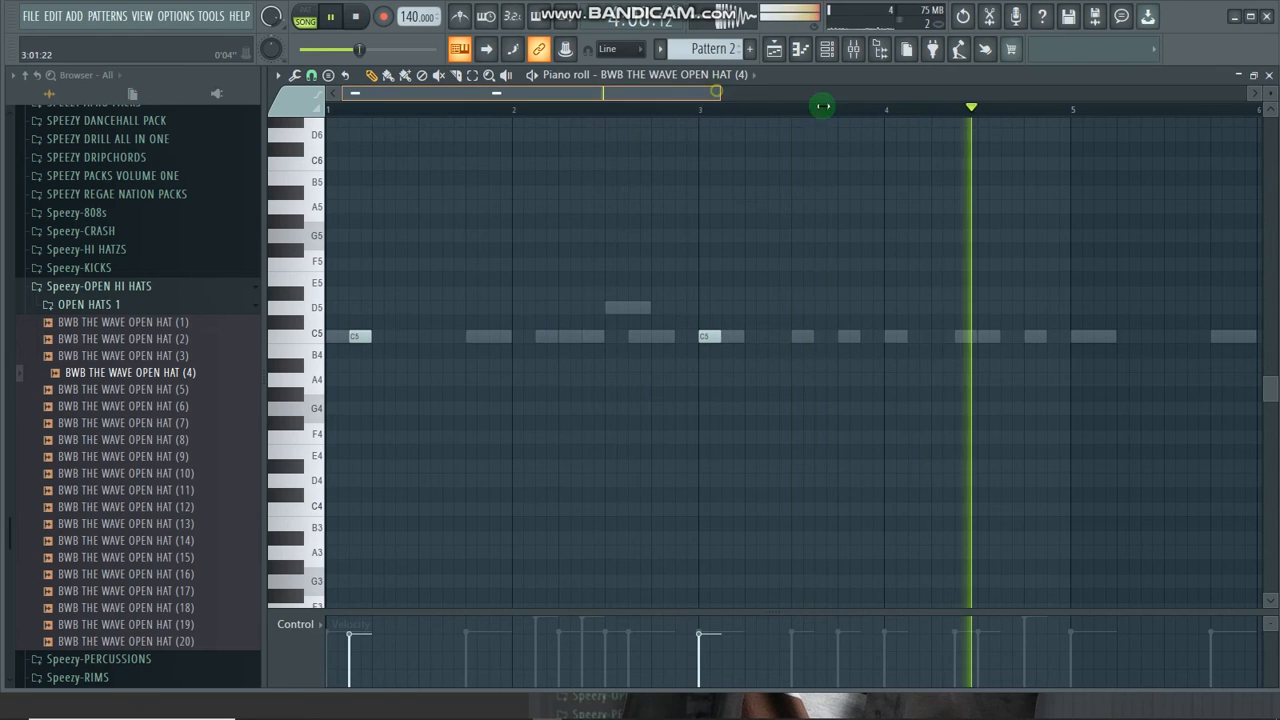
drag(760, 98, 903, 126)
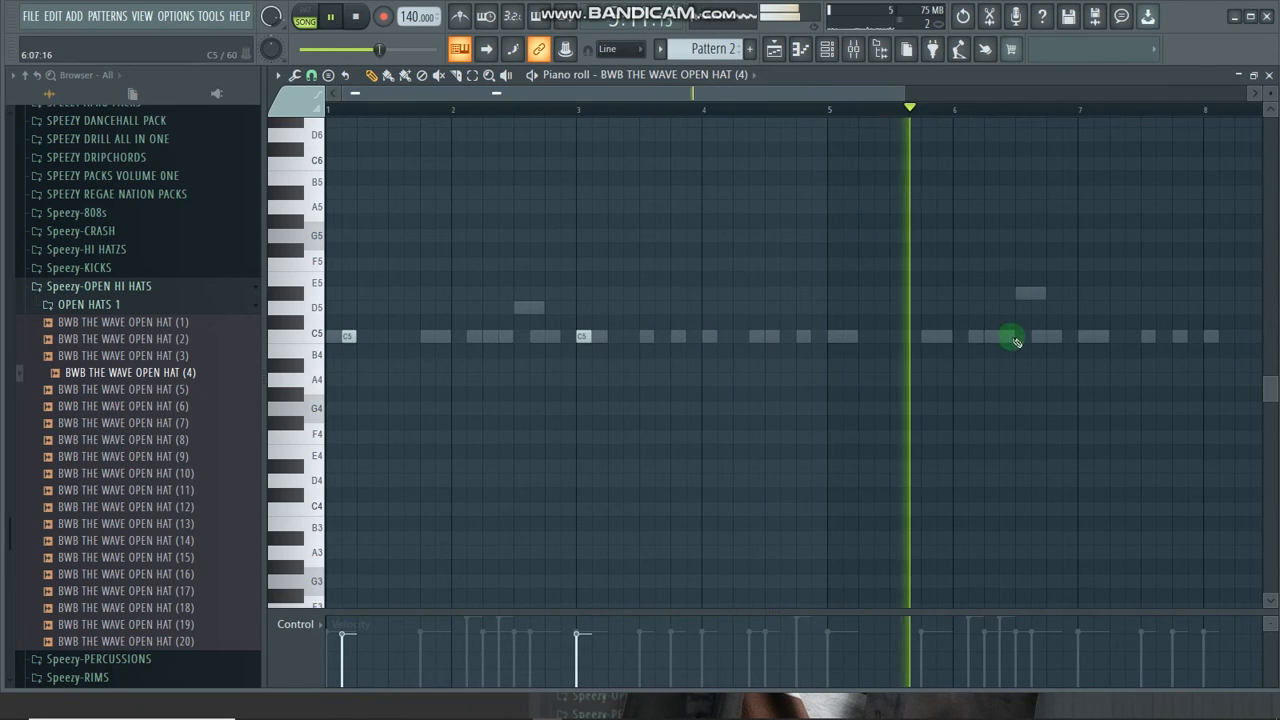
- Place a half-beat C5 open hat note on the fourth beat of bar 1 and lower its velocity to about 55%
click(393, 336)
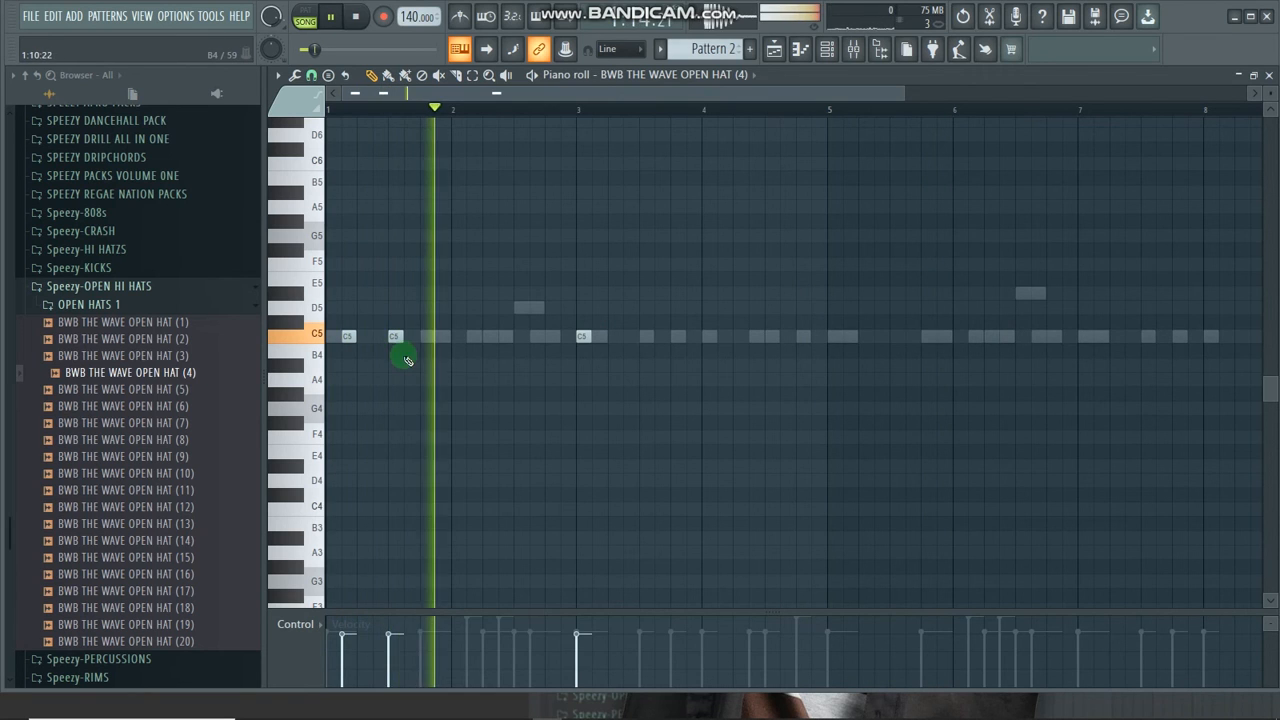
drag(394, 335, 428, 337)
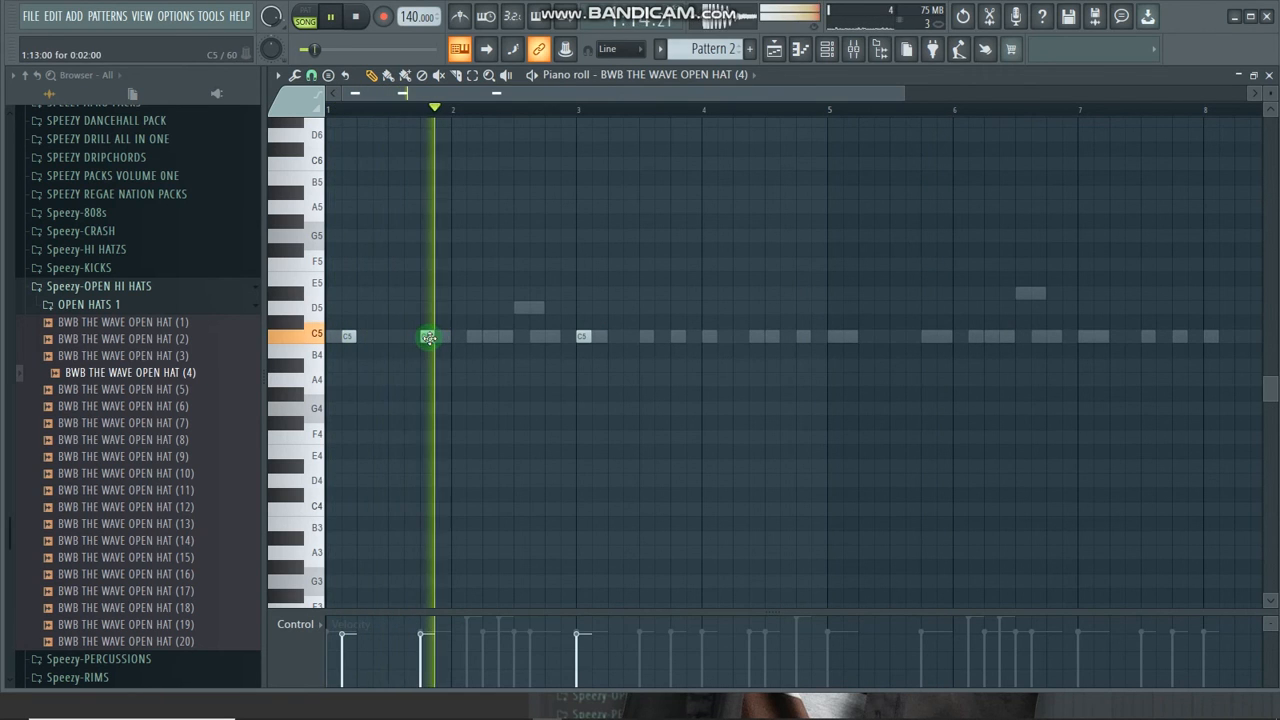
drag(428, 650, 423, 651)
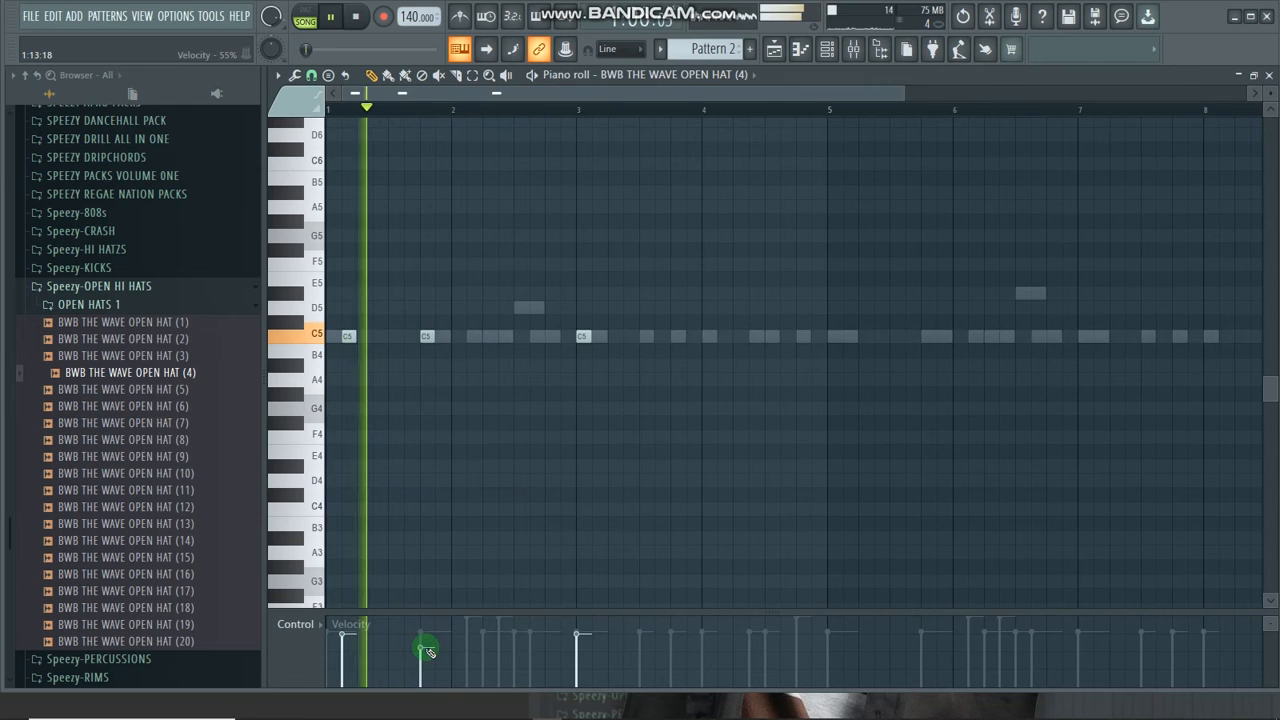
key(space)
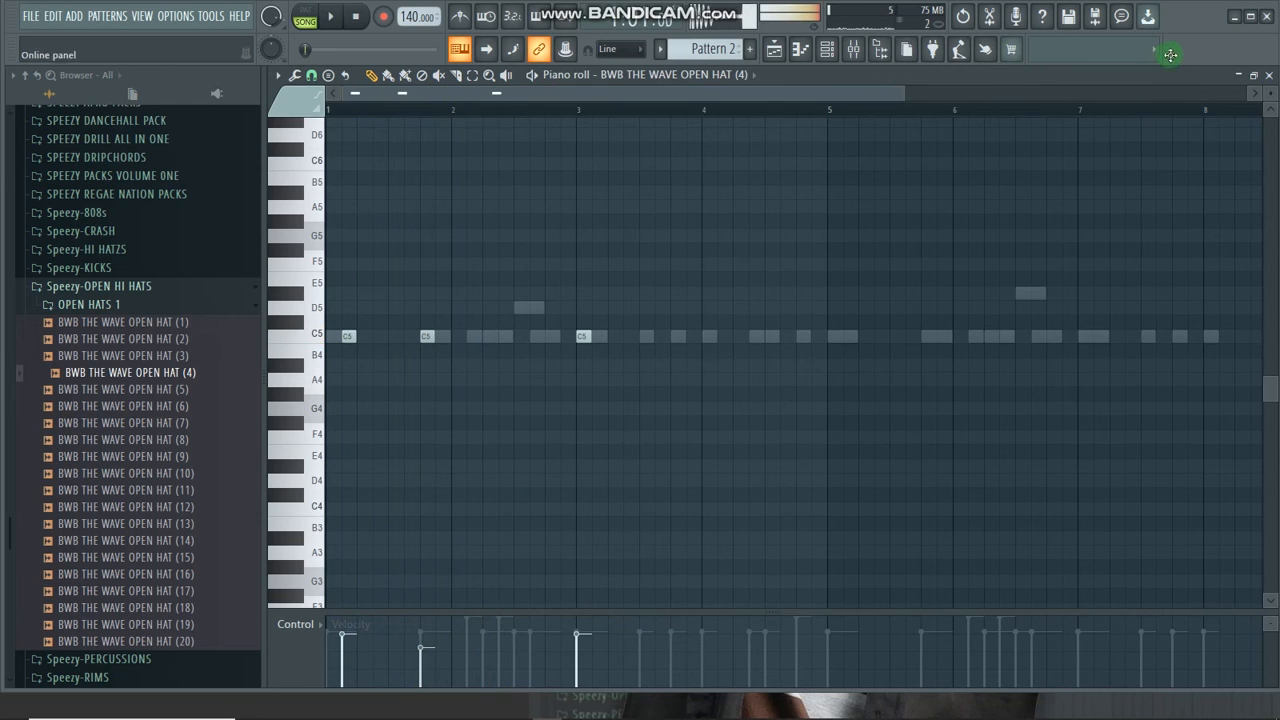
- Delete the first open hat note of bar 1 and play the pattern to check the remaining notes
right_click(1190, 60)
click(1146, 69)
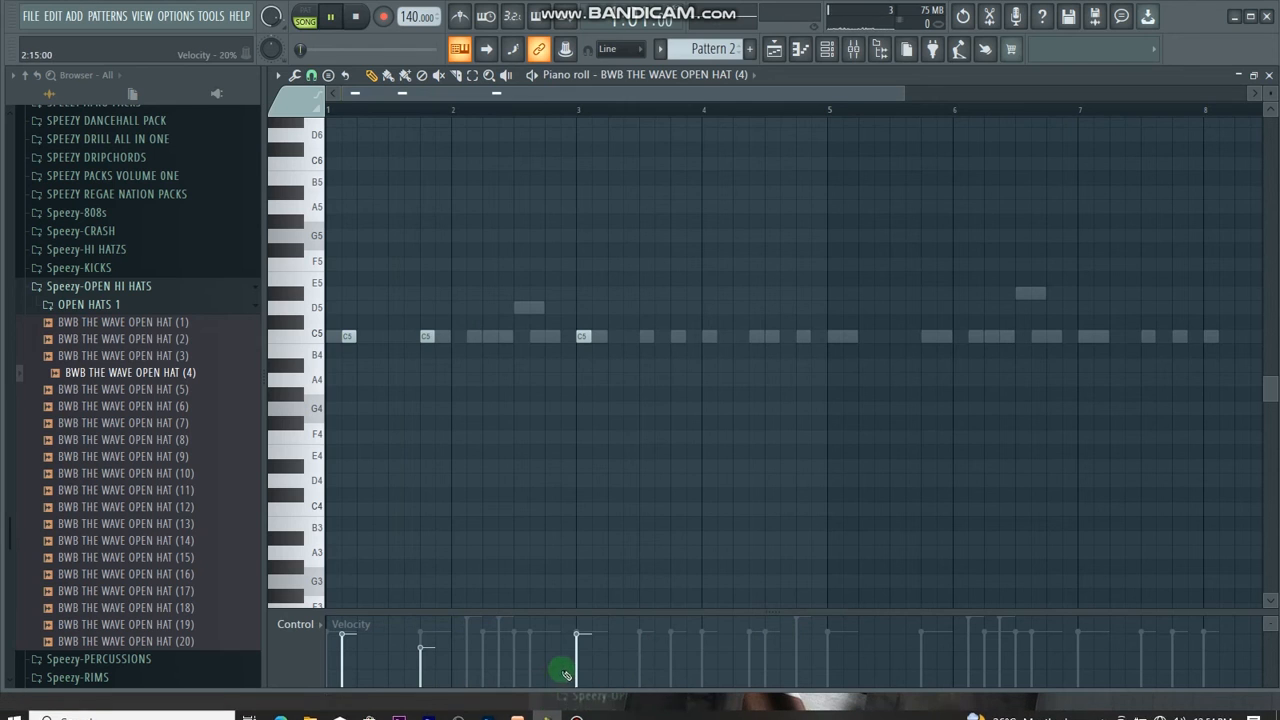
key(space)
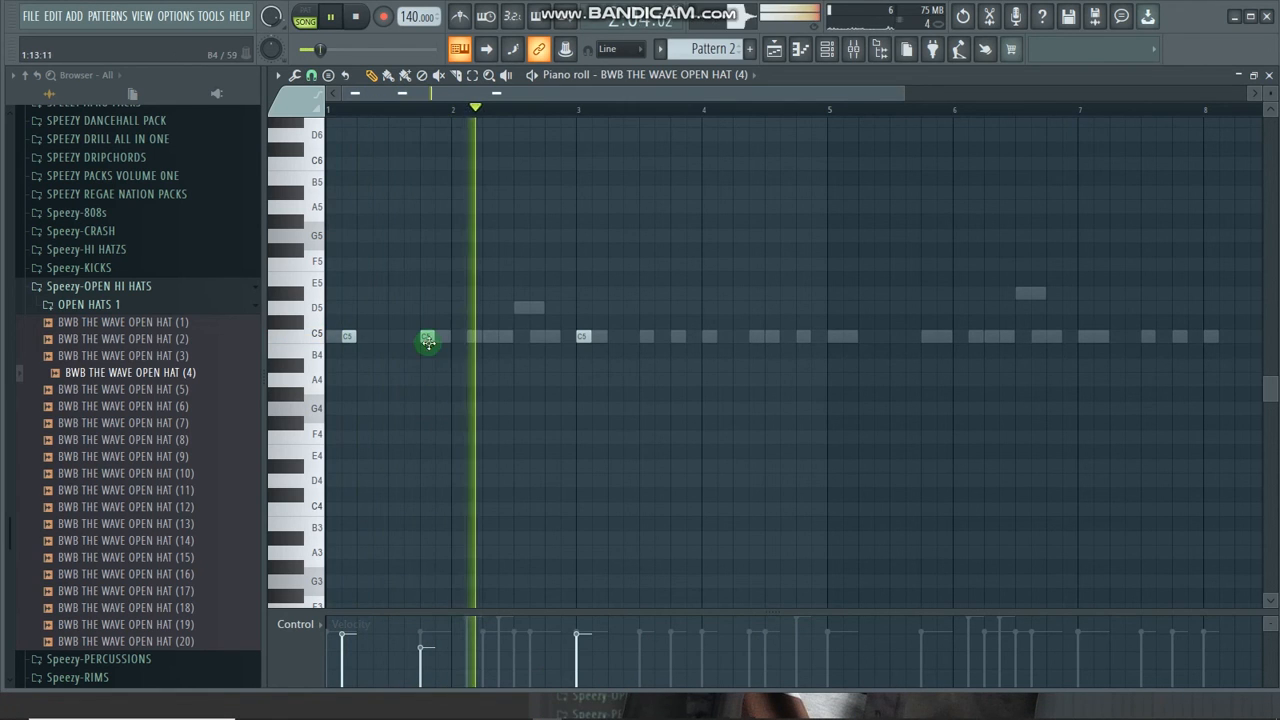
right_click(349, 338)
key(space)
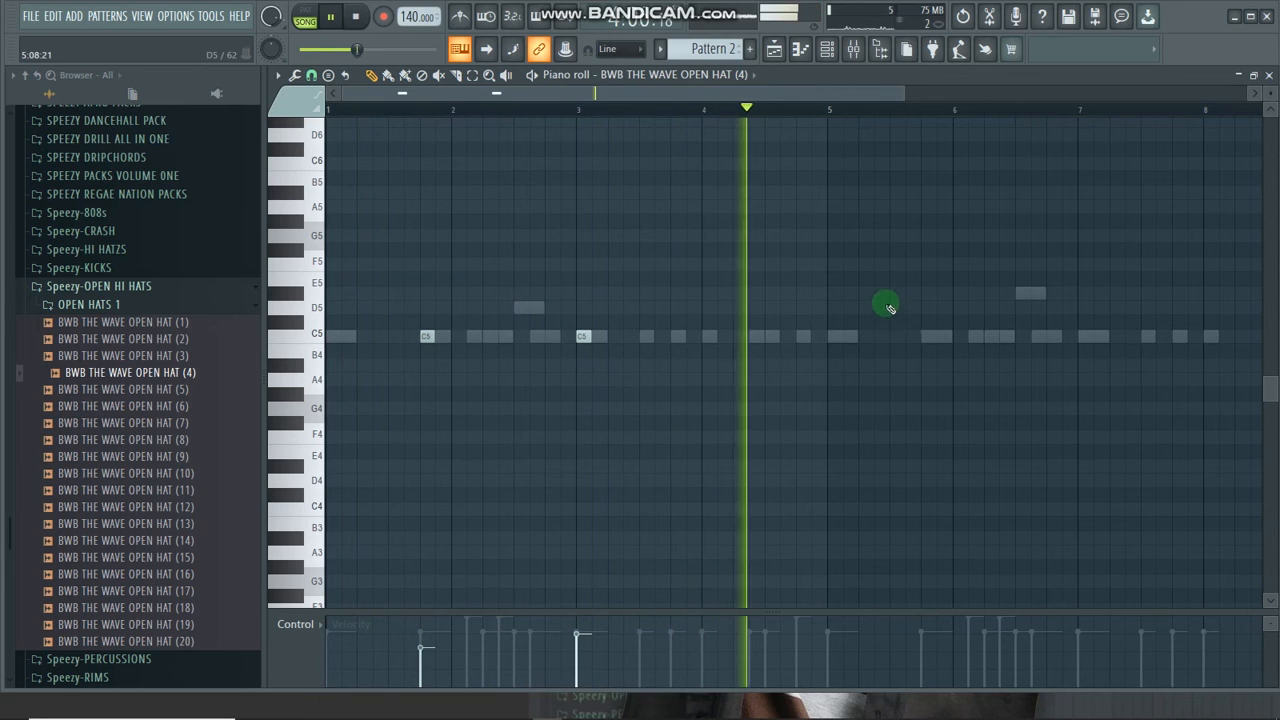
- Stop playback and duplicate the open hat notes of bars 1 to 4 into bars 5 to 8
key(space)
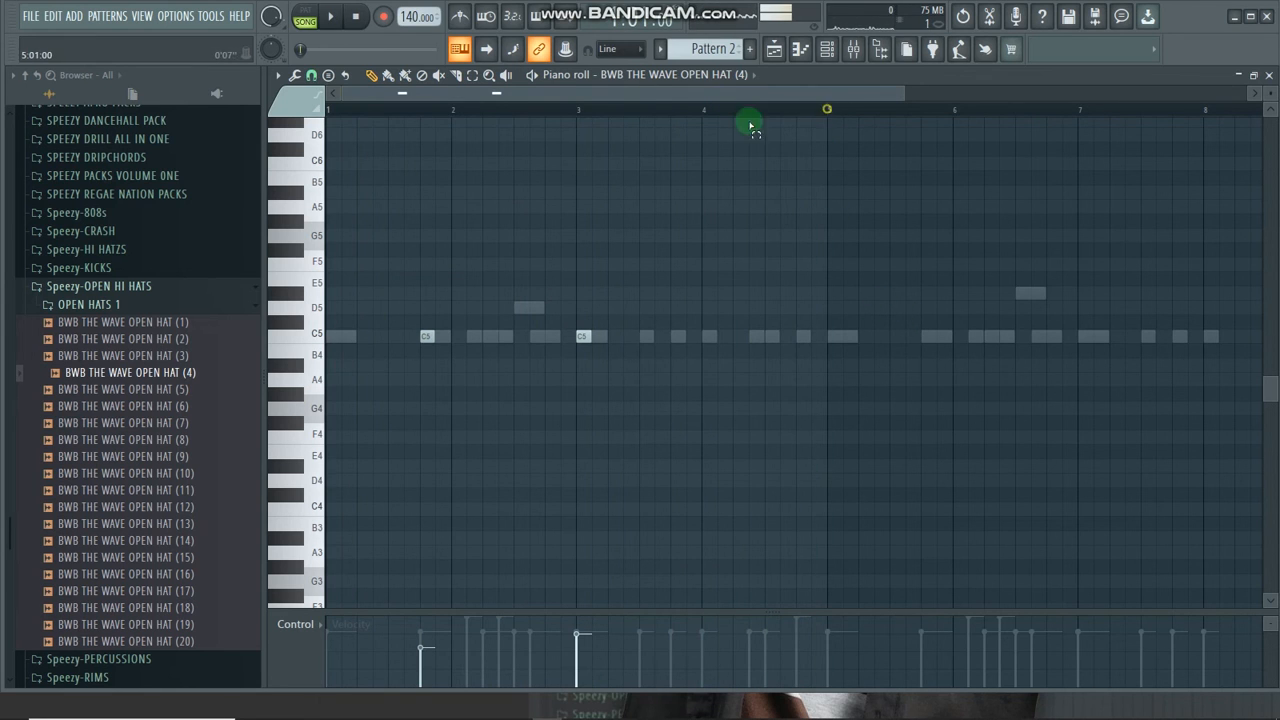
key(ctrl+a)
key(ctrl+b)
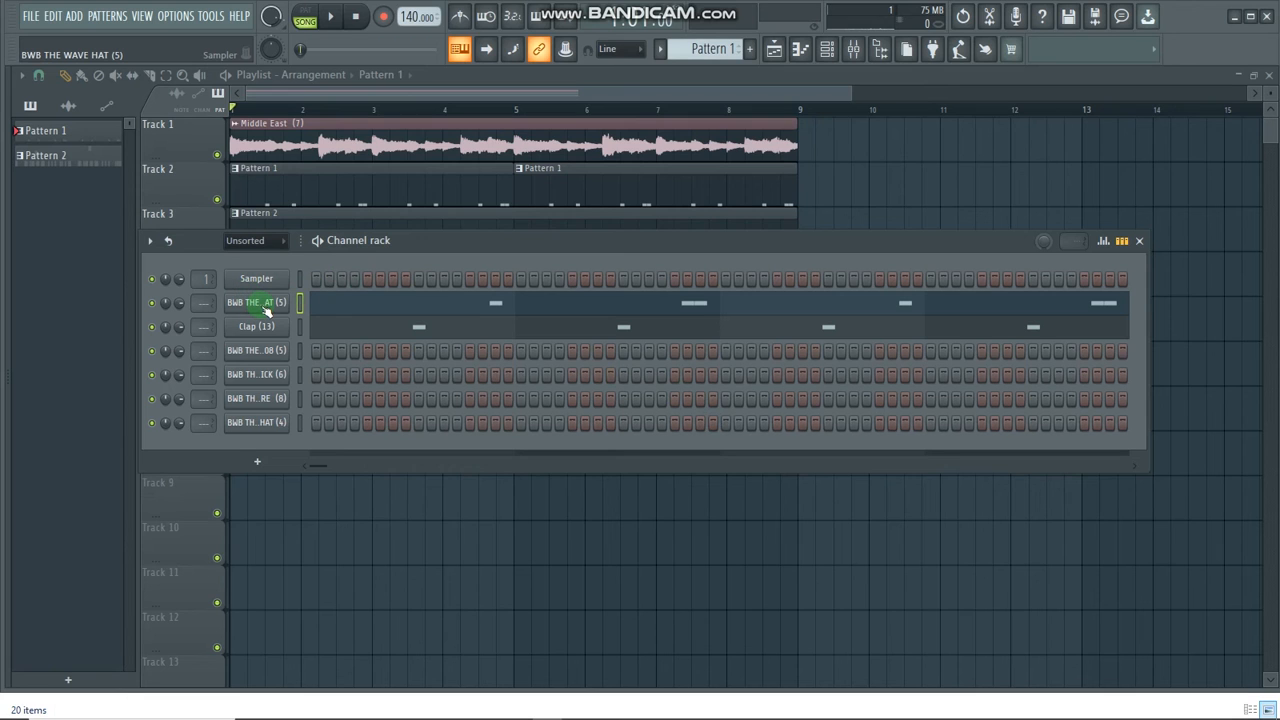
- Clone the BWB THE WAVE HAT (5) channel in Pattern 1, fill the clone every 2 steps, and close the channel rack
right_click(263, 308)
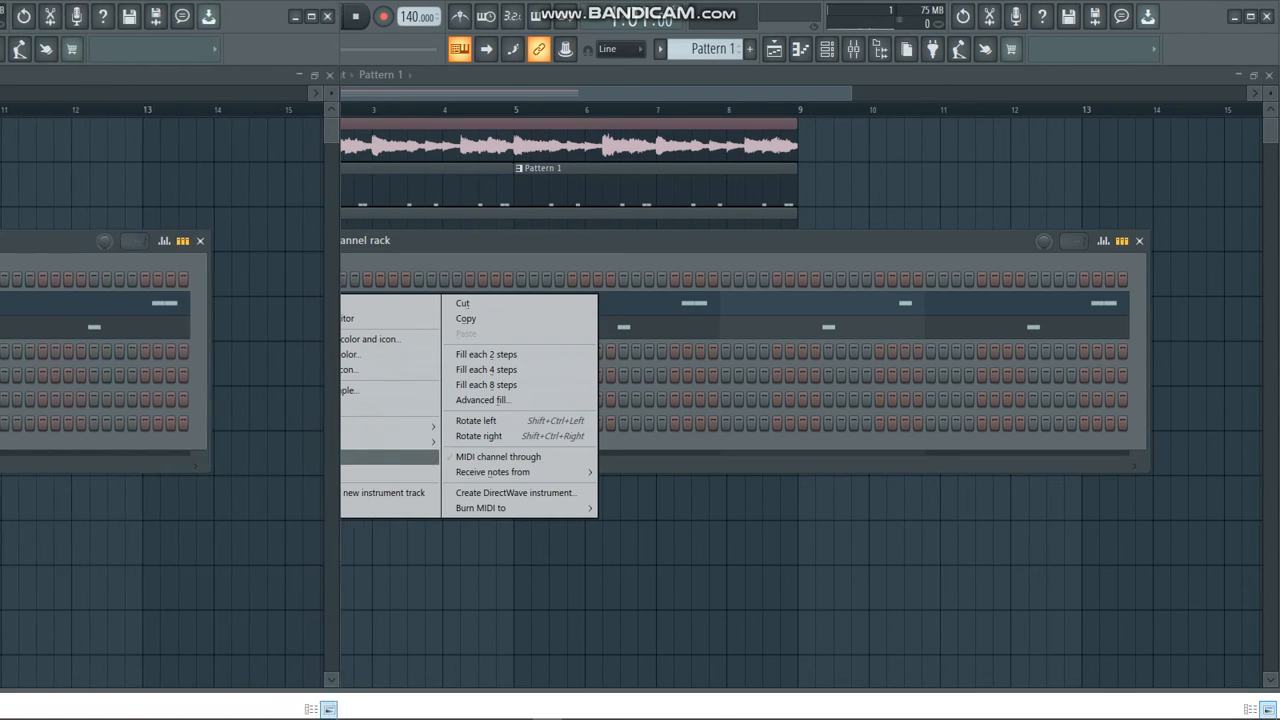
click(325, 453)
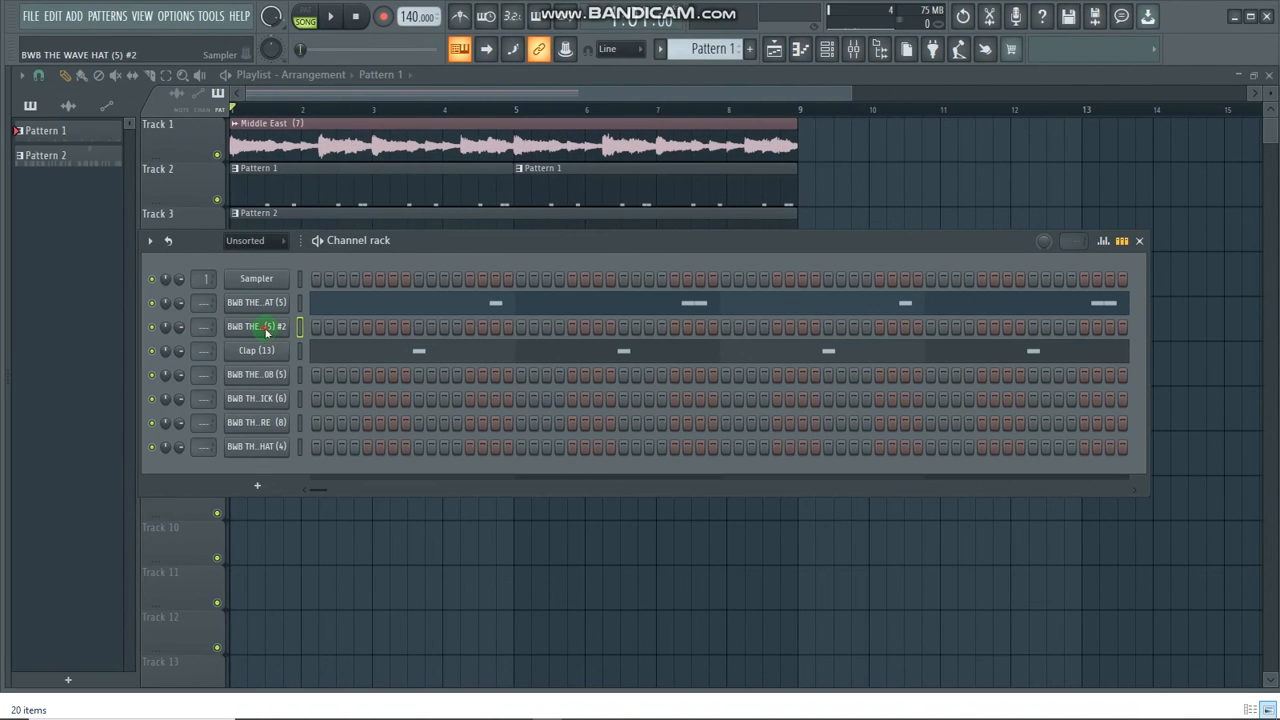
right_click(266, 333)
click(516, 382)
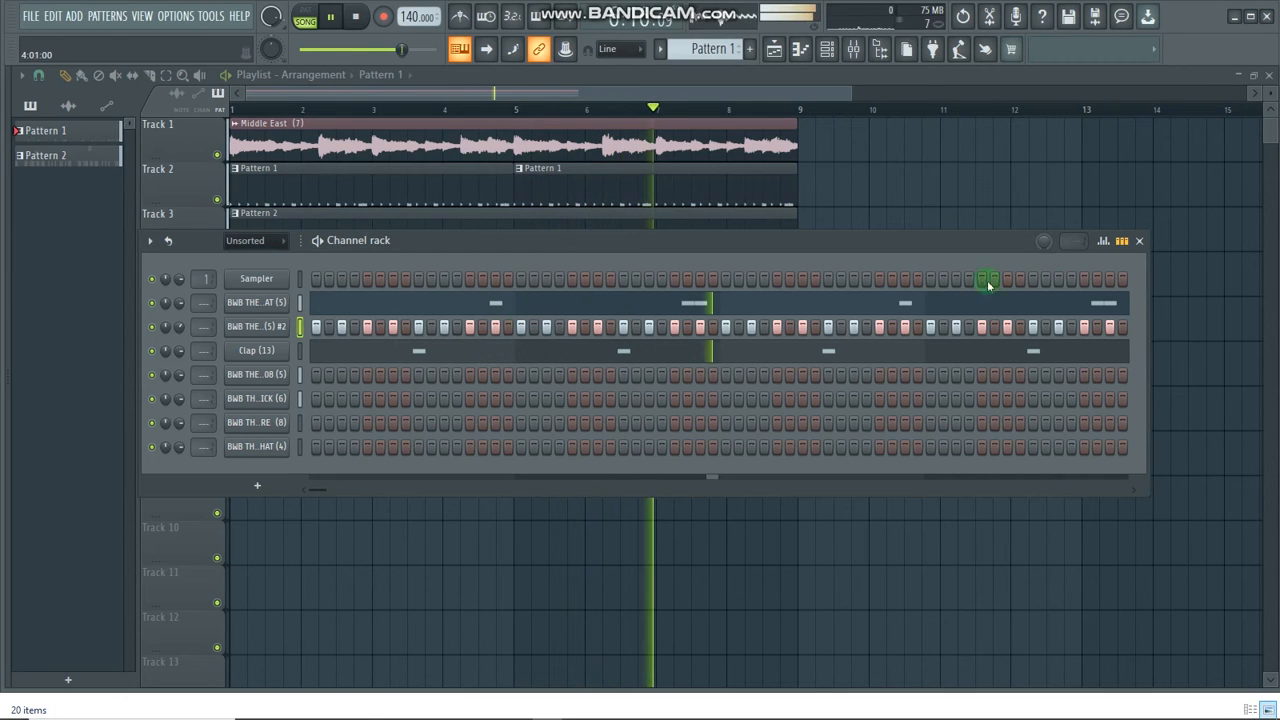
click(1140, 242)
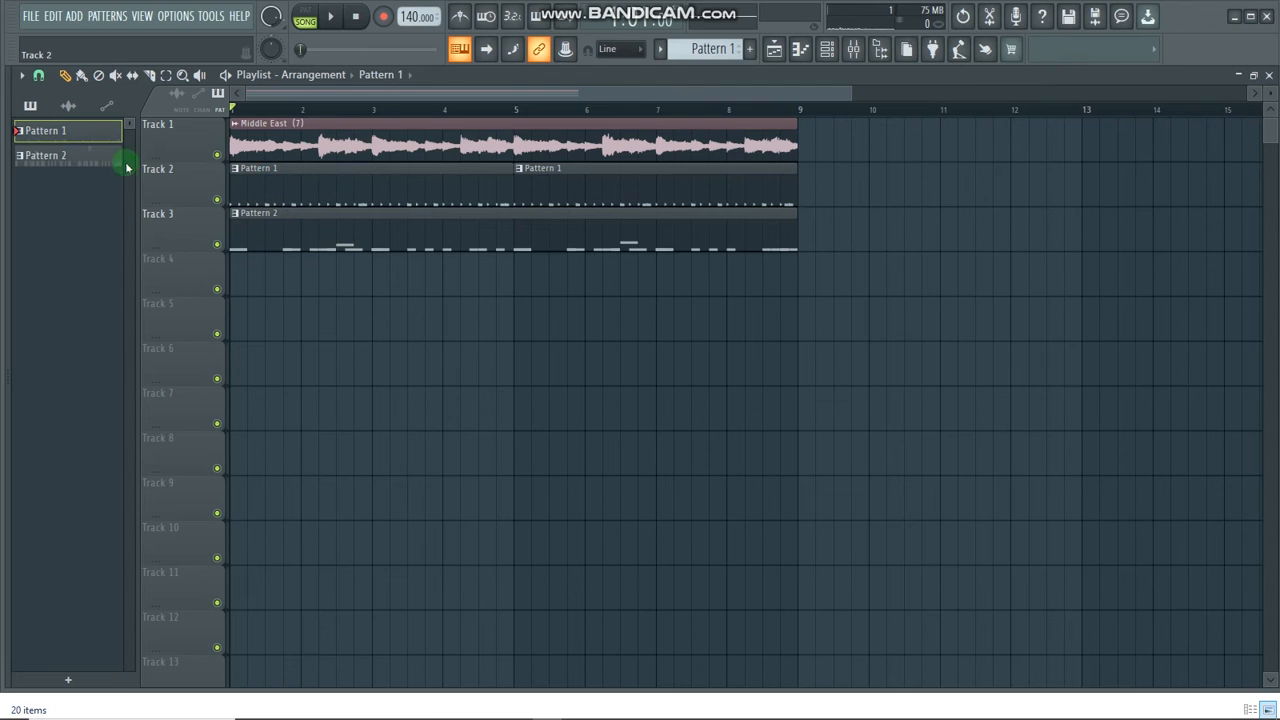
- Split Pattern 1 by channel and remove both of its clips from Track 2
right_click(83, 135)
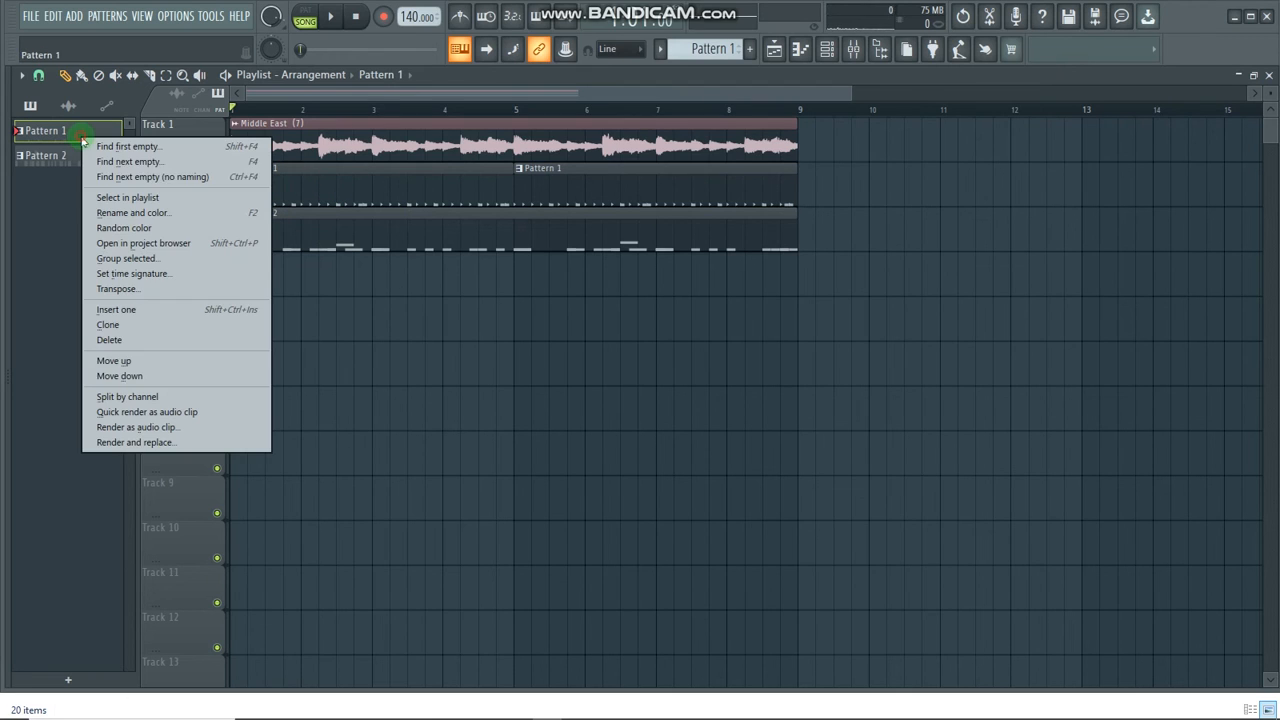
click(139, 397)
right_click(384, 189)
right_click(531, 190)
- Split the 808, kick, snare and open hat pattern by channel, then place all seven channel patterns at bar 1 on Tracks 2 to 8
right_click(67, 205)
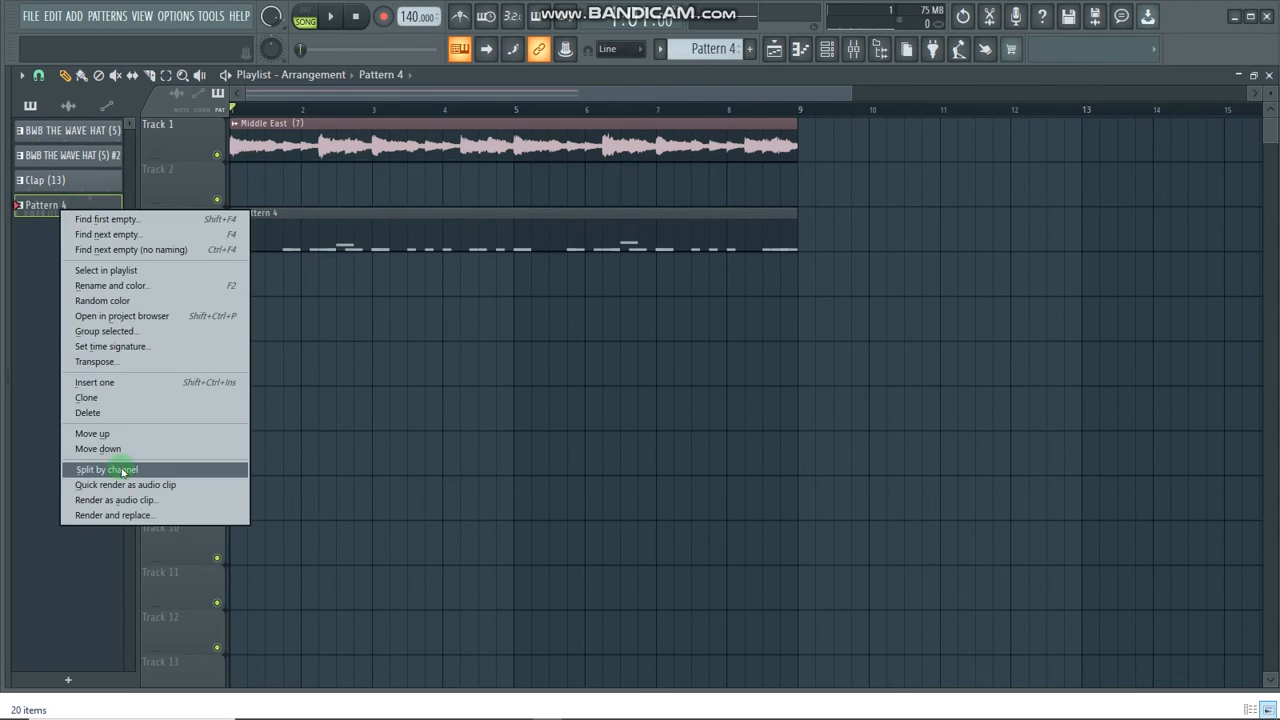
click(172, 466)
drag(88, 223, 88, 280)
drag(80, 280, 240, 185)
- Duplicate the hat and clap clips into bars 5 to 8, and extend the 808 and open hat clips to the end of bar 8
drag(700, 175, 460, 280)
key(ctrl+b)
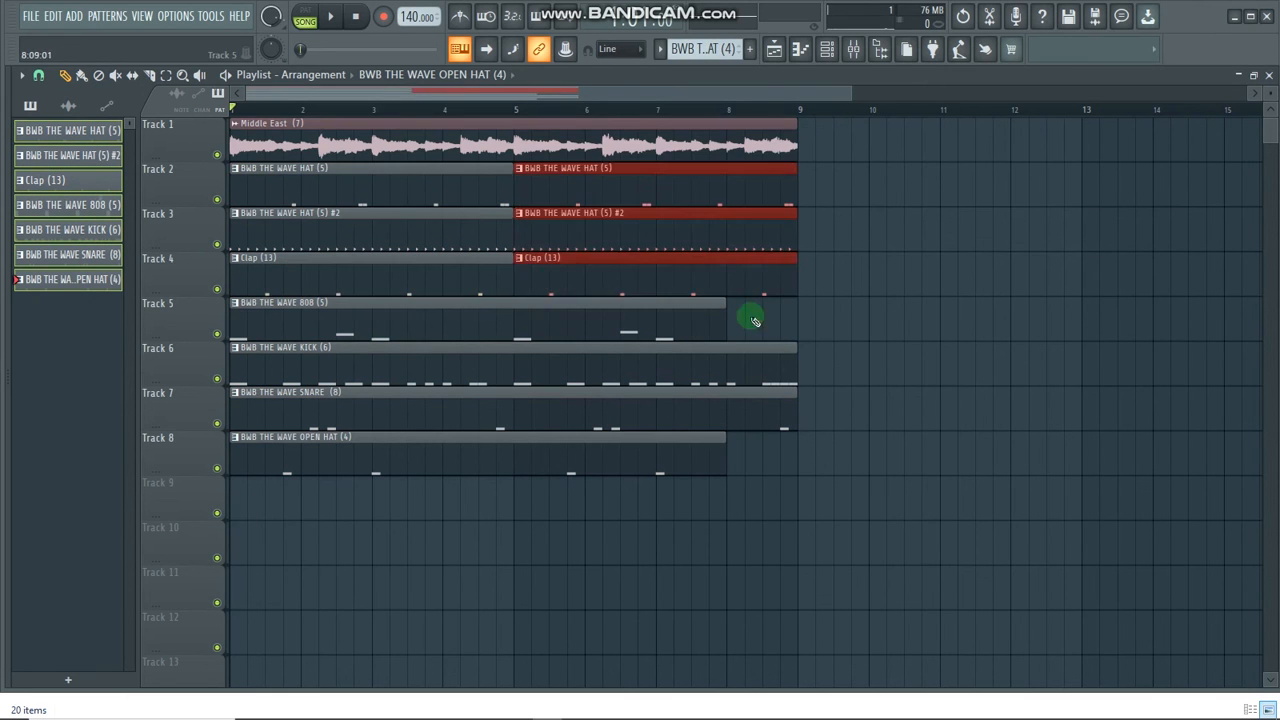
drag(724, 317, 796, 317)
drag(724, 449, 794, 449)
- Slice the clips on all tracks at bar 5 and duplicate the bars 5 to 8 section three times, up to bar 20
key(c)
drag(514, 482, 514, 140)
key(p)
drag(841, 130, 600, 466)
key(ctrl+b)
key(ctrl+b)
key(ctrl+b)
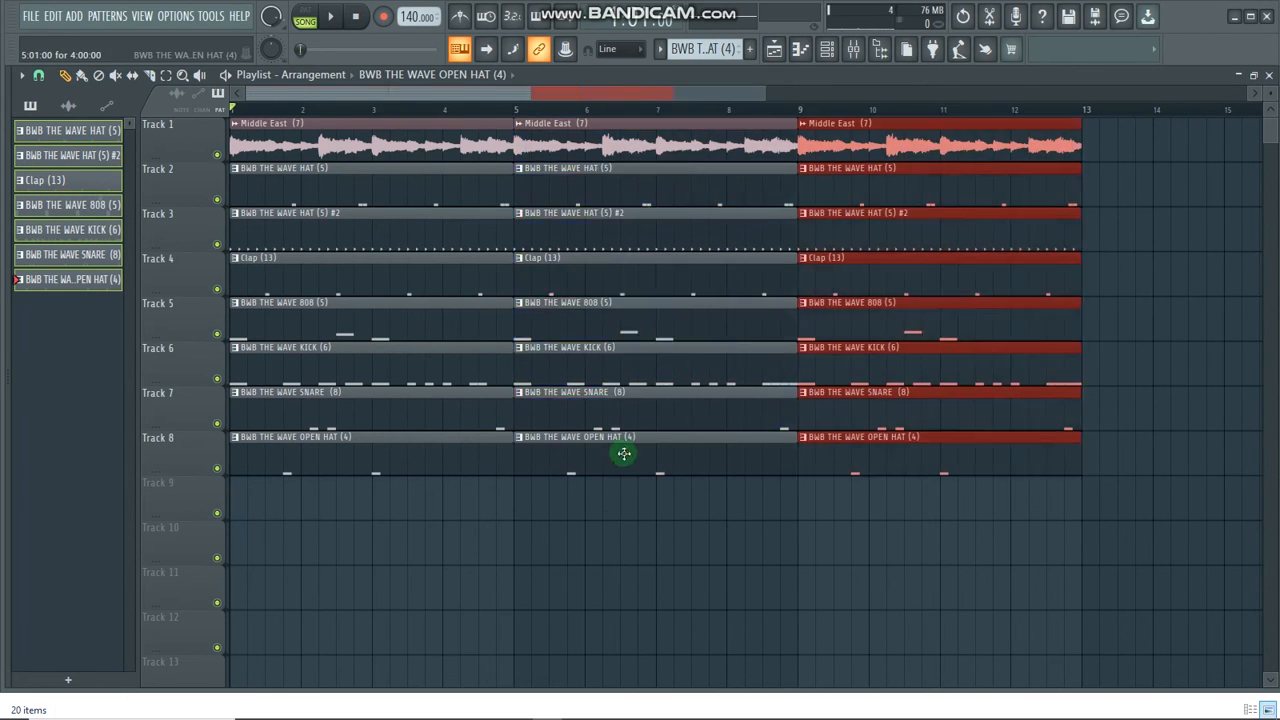
- Delete all drum clips in bars 1 to 4 and the open hat clip at bar 5, leaving only the melody as intro
scroll(600, 470, down, 2)
click(597, 540)
right_click(597, 540)
right_click(522, 453)
right_click(328, 368)
right_click(330, 405)
right_click(332, 452)
right_click(340, 190)
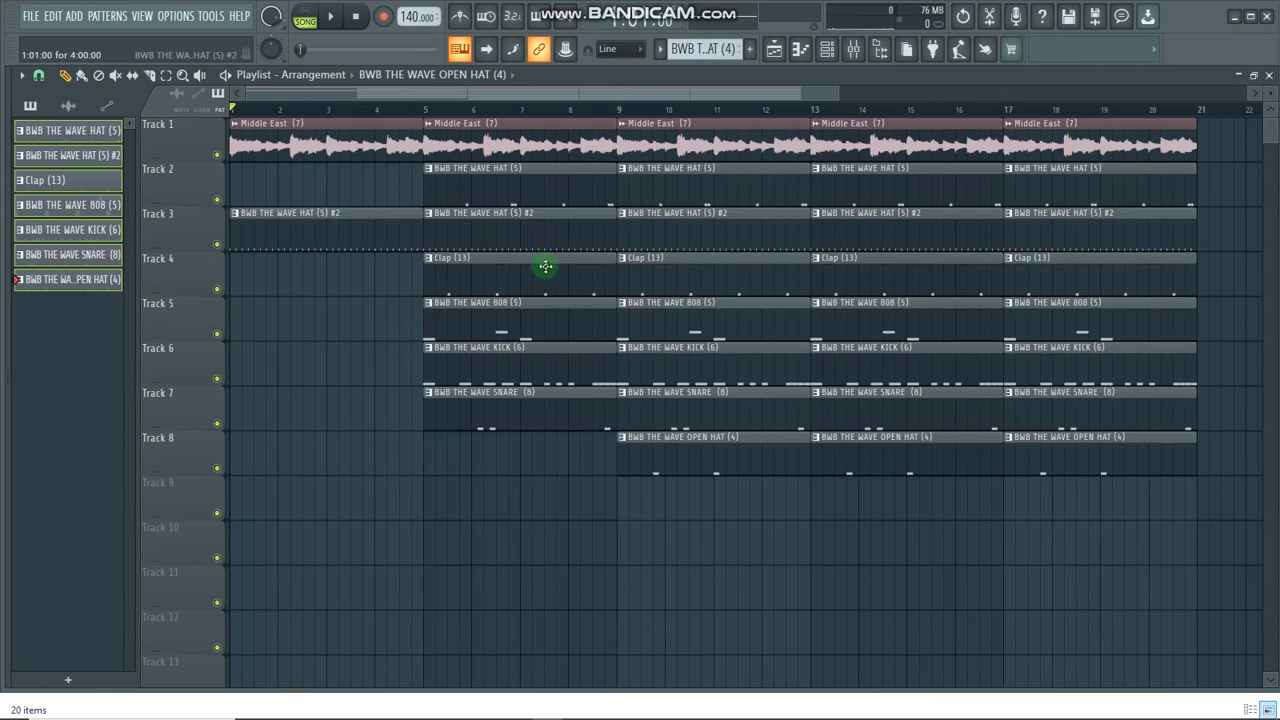
right_click(346, 231)
key(space)
- Reduce the drums to clap in bars 5 to 8 and clap with 808 in bars 9 to 12, and delete the Track 3 hat at bar 13
right_click(470, 320)
right_click(480, 188)
right_click(716, 405)
right_click(716, 450)
right_click(543, 241)
click(674, 276)
click(428, 277)
right_click(724, 240)
right_click(715, 192)
right_click(697, 369)
drag(838, 92, 957, 92)
key(space)
right_click(800, 228)
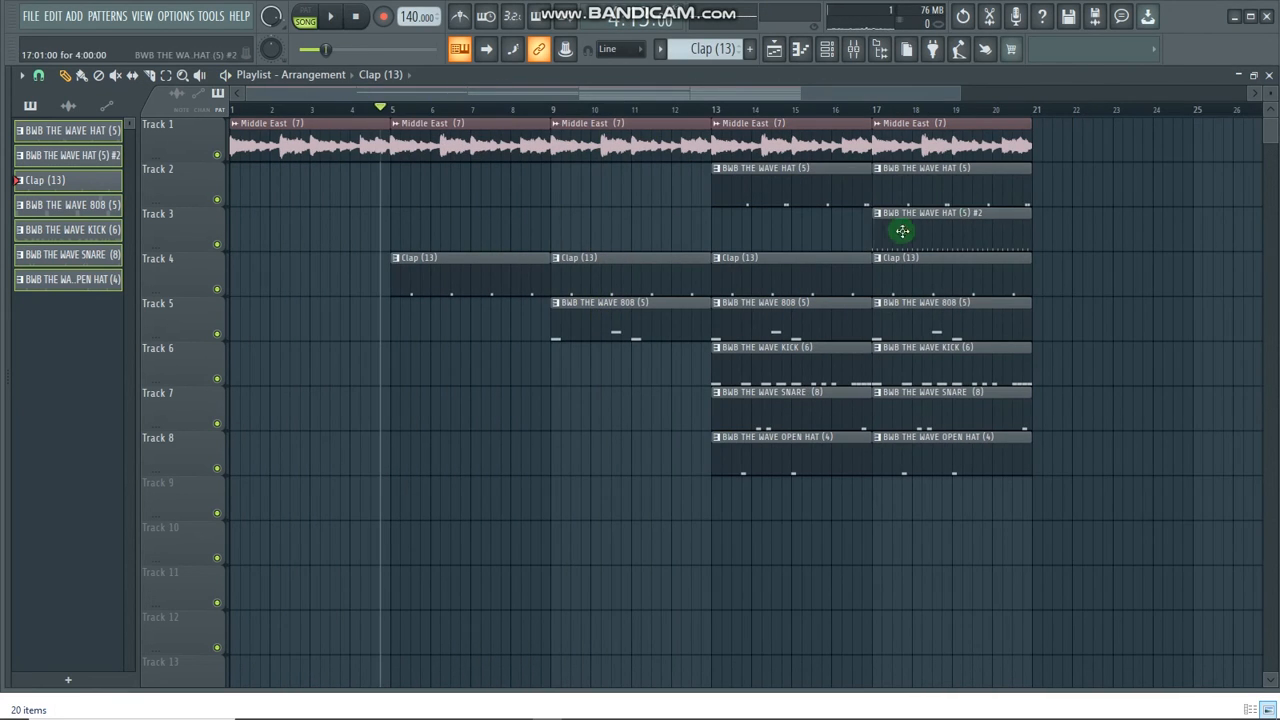
- Duplicate the bars 17 to 20 section twice, up to bar 28, and place a BWB THE WAVE HAT (5) #2 clip at bar 13 on Track 3
drag(1020, 135, 885, 460)
key(ctrl+b)
key(ctrl+b)
click(712, 246)
click(588, 231)
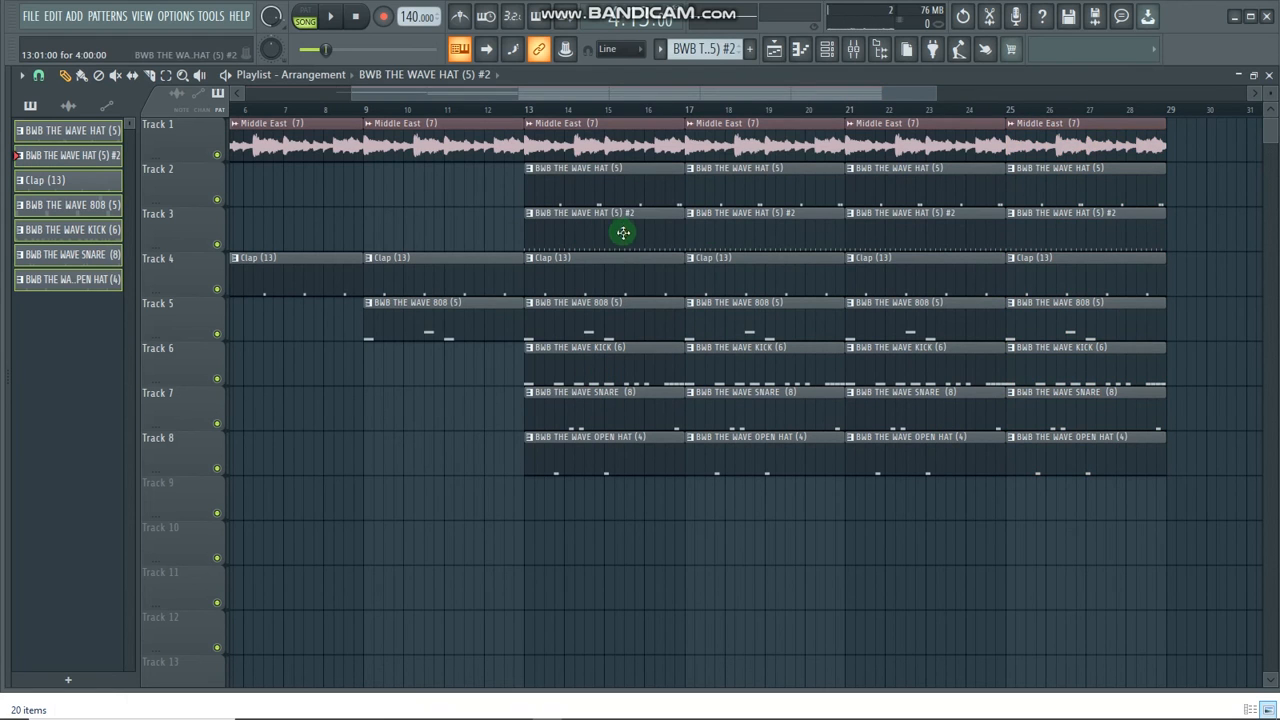
- Delete the BWB THE WAVE HAT (5) #2 and kick clips from bars 21 to 28 and reset playback to the start
right_click(903, 231)
right_click(1043, 231)
click(957, 377)
right_click(957, 377)
right_click(1046, 372)
scroll(346, 110, down, 2)
click(355, 16)
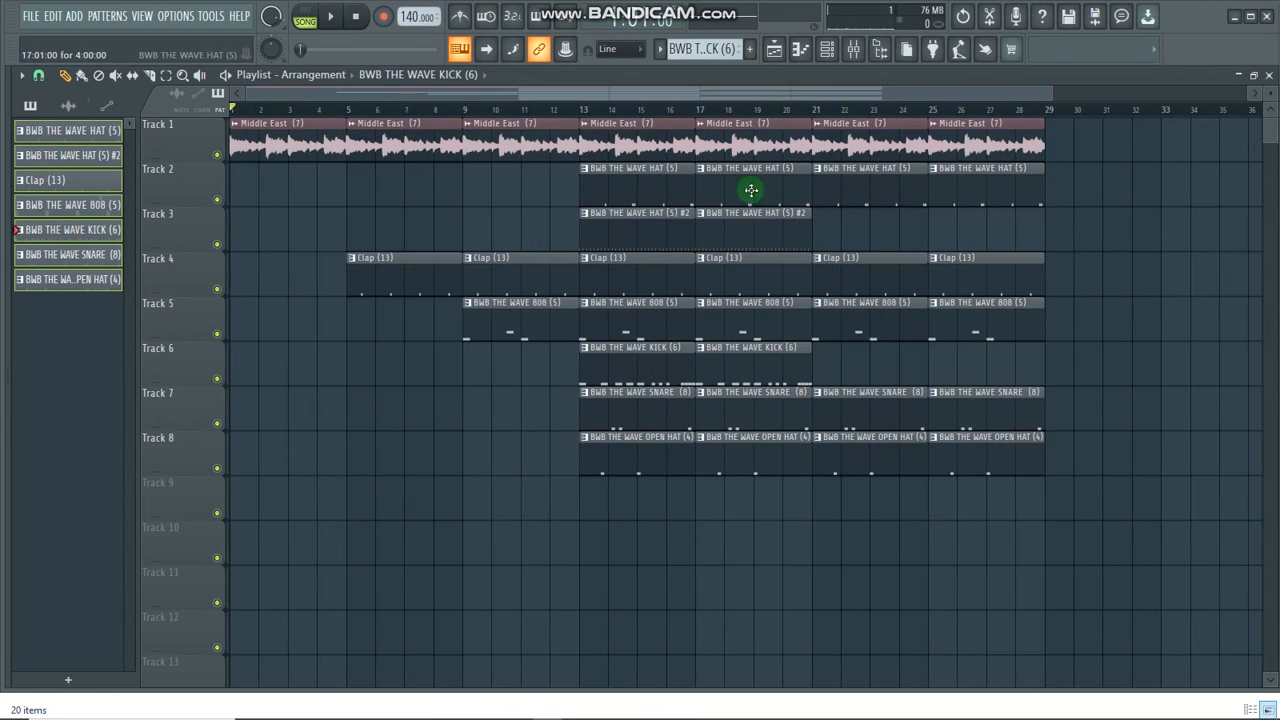